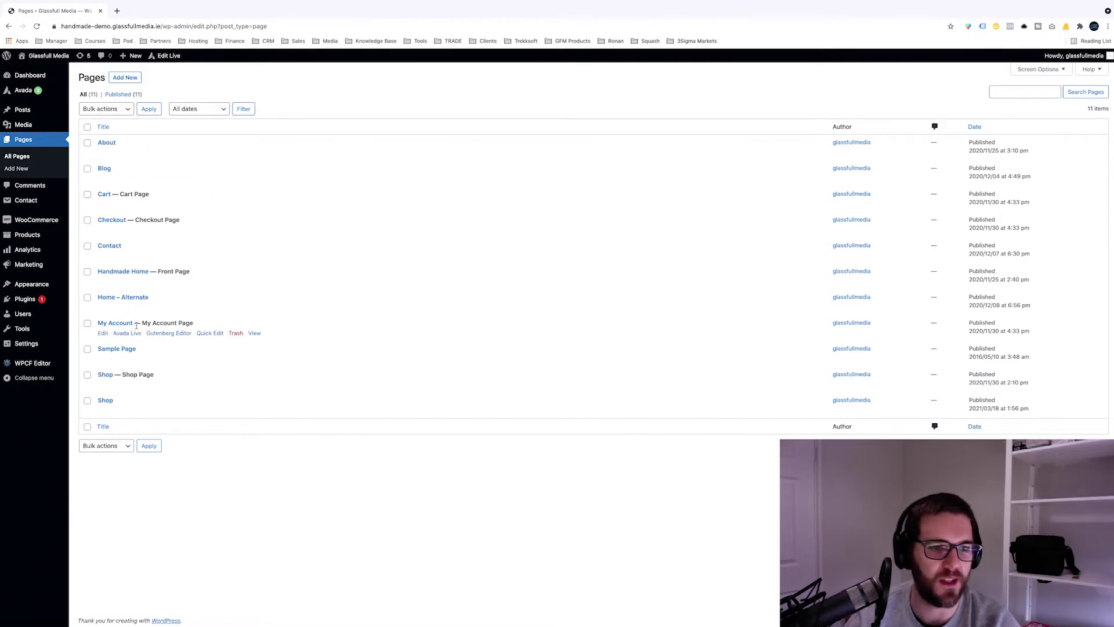
Step: Highlight the Front Page label of Handmade Home in the pages list, then clear it
mouse_move(187, 282)
left_click_drag(191, 270, 152, 271)
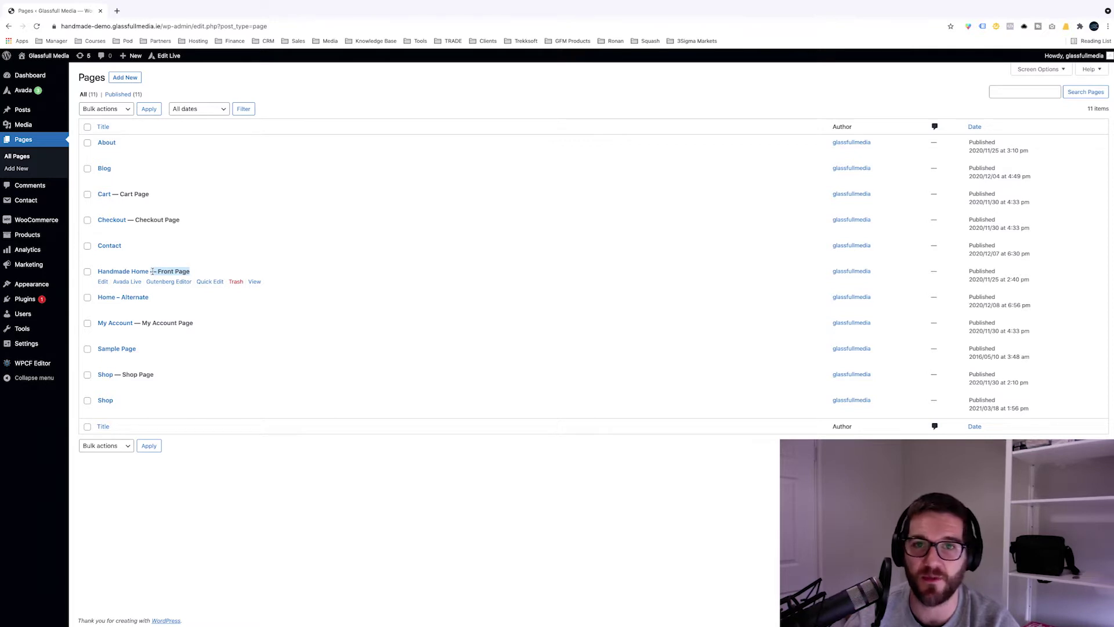
left_click_drag(152, 271, 149, 270)
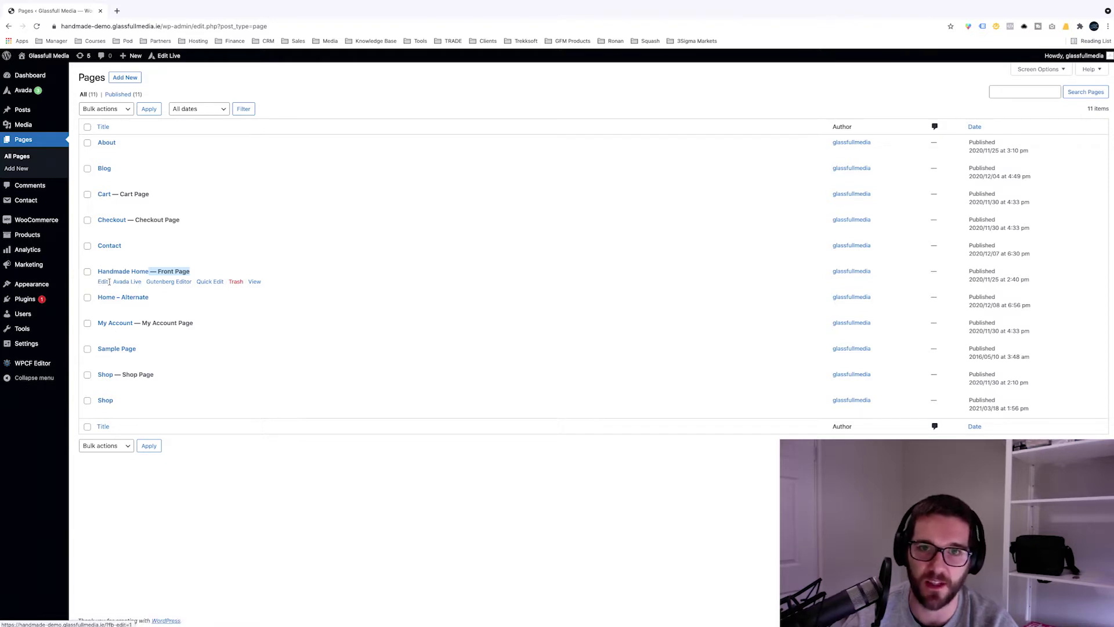
left_click(111, 310)
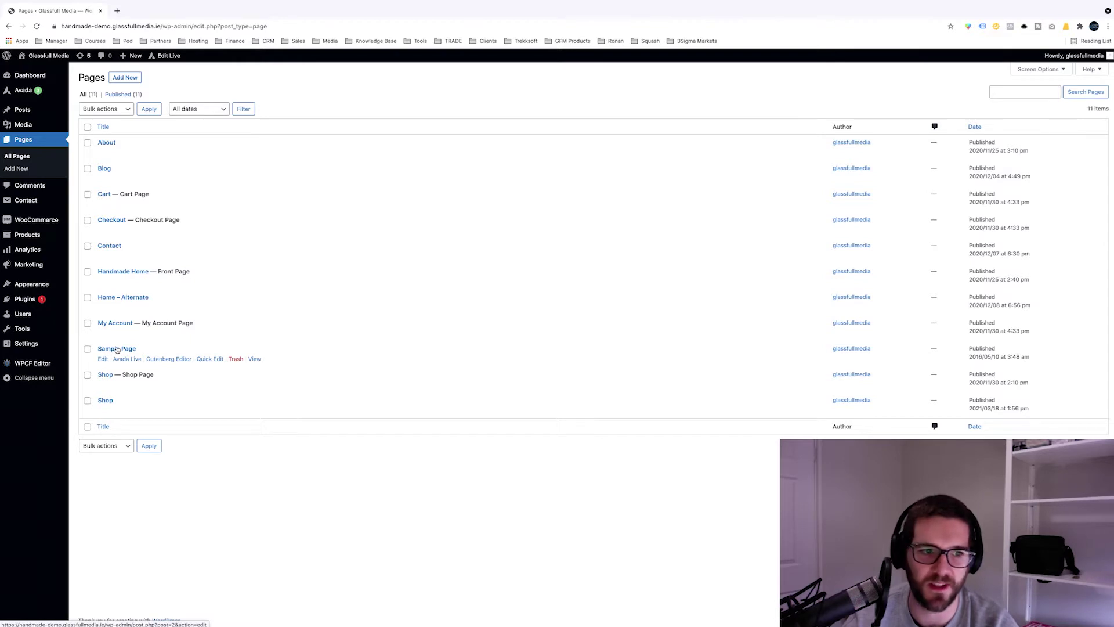
Step: Open the Sample Page live in a new tab and in the page editor, and scroll the live page
middle_click(254, 359)
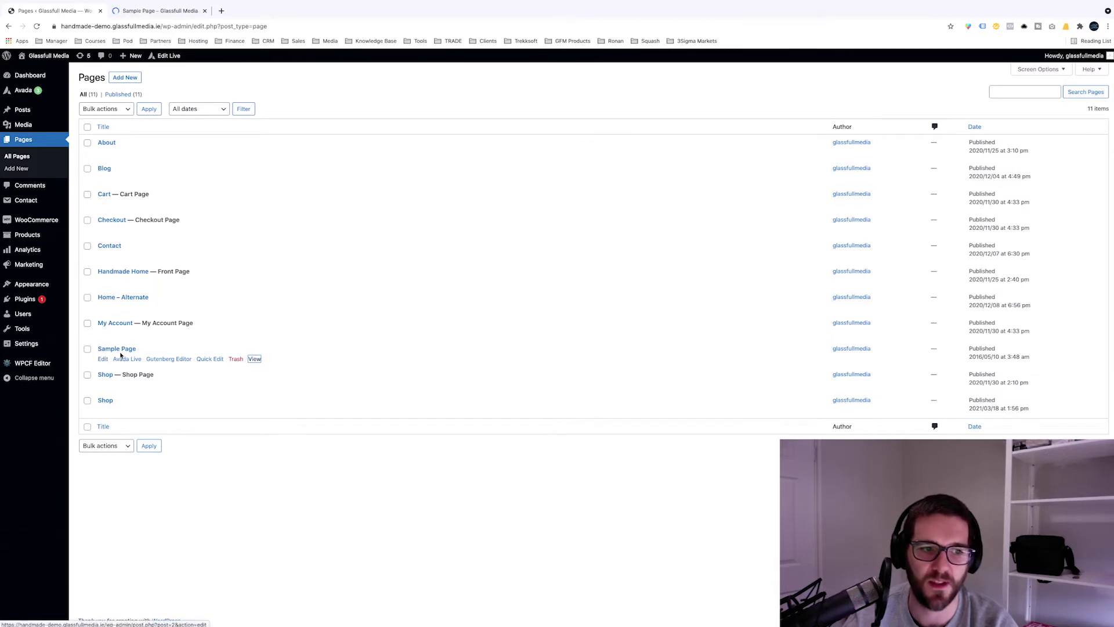
left_click(102, 360)
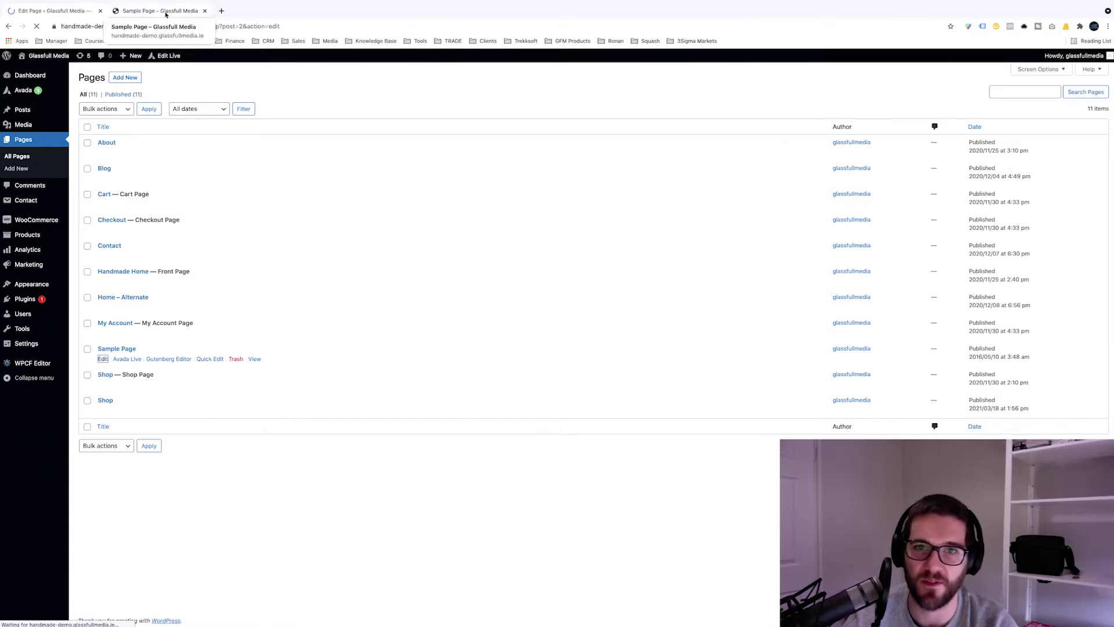
left_click(166, 11)
scroll(350, 195, "down", 3)
scroll(351, 196, "down", 3)
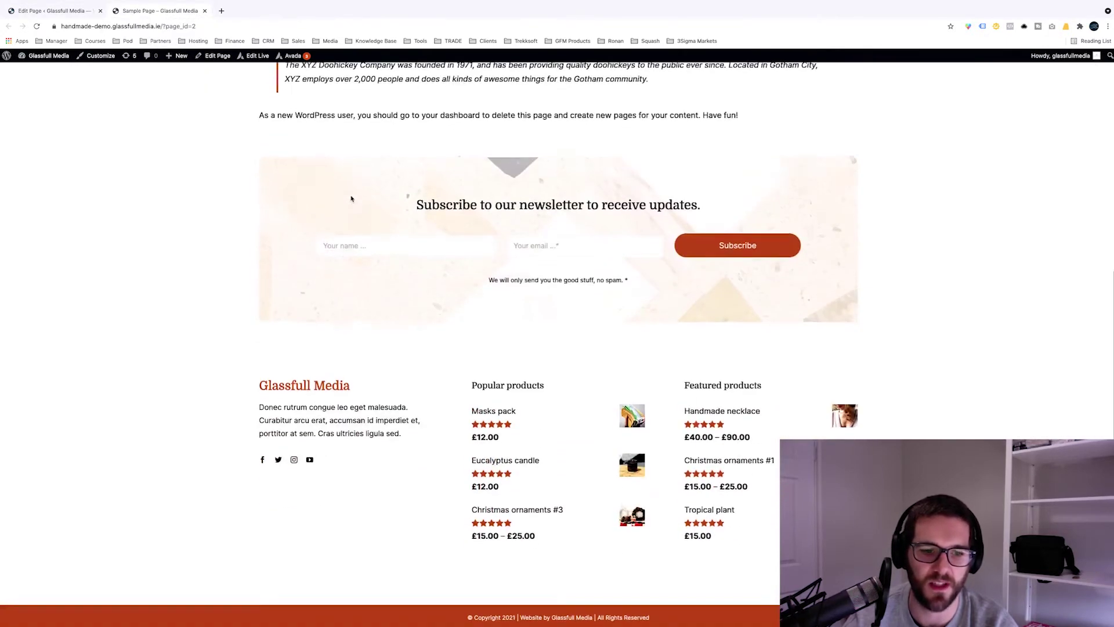
scroll(350, 196, "up", 6)
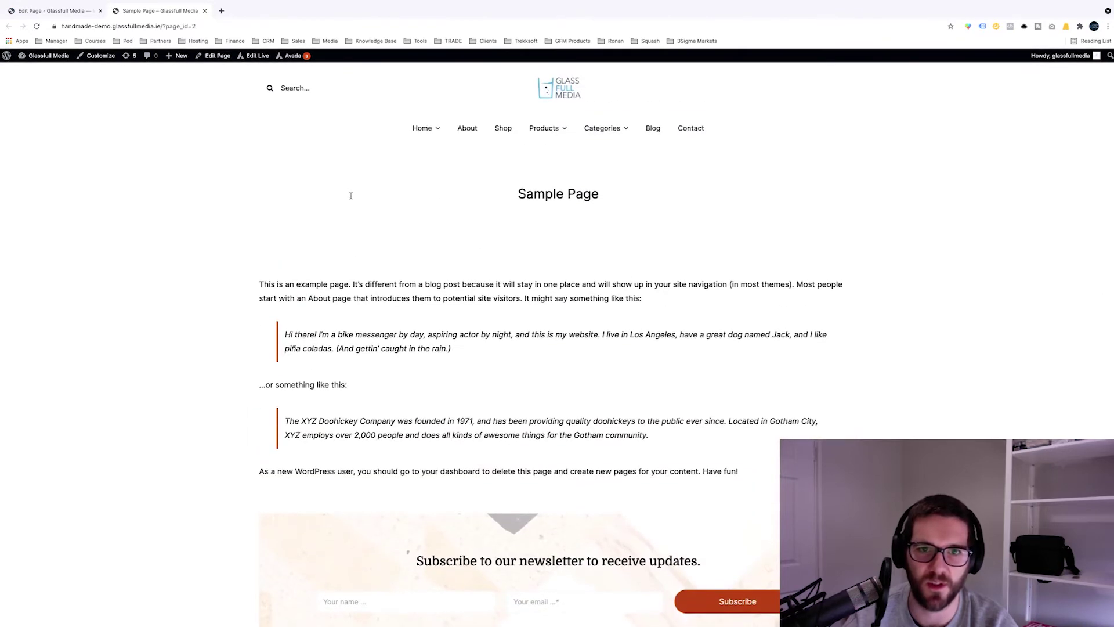
Step: Compare the editor and live tabs, noting the live page's ?page_id=2 address
key("ctrl+Tab")
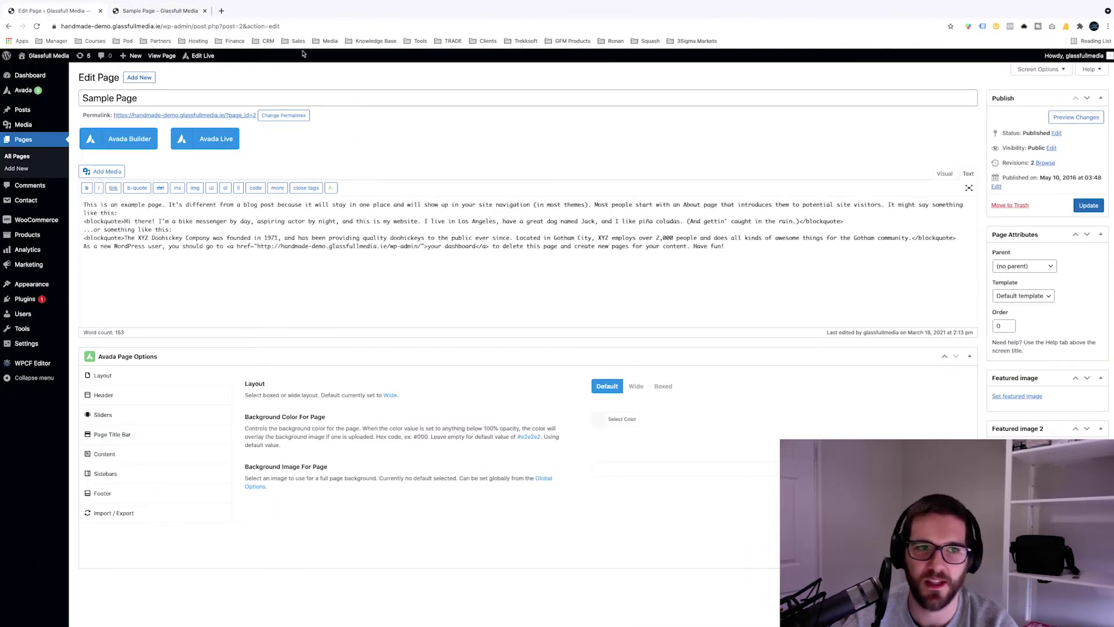
triple_click(134, 99)
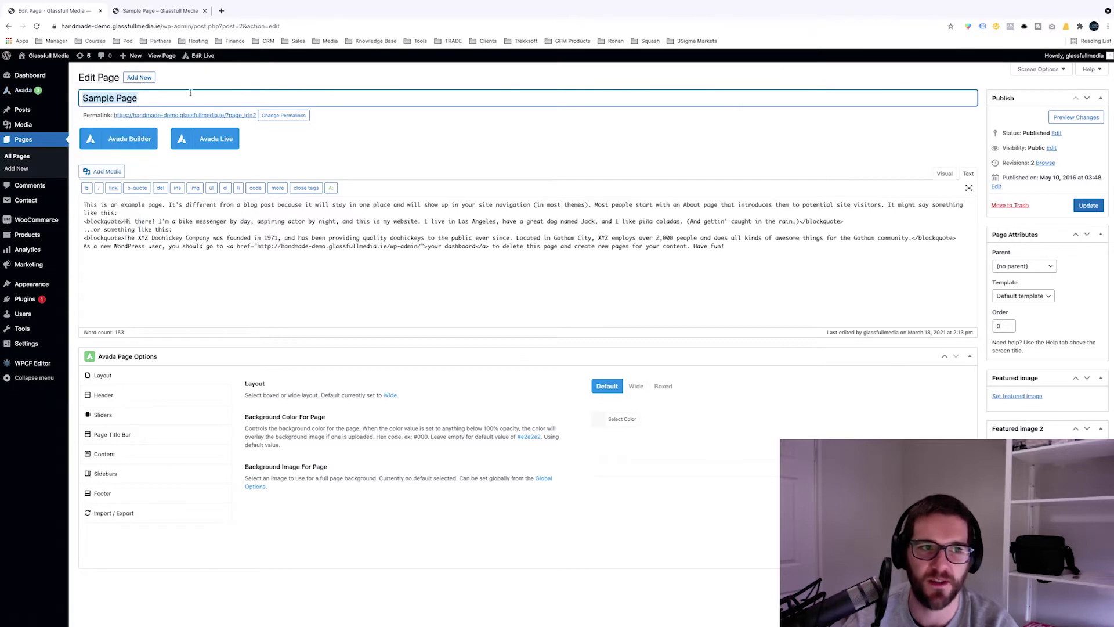
left_click(161, 98)
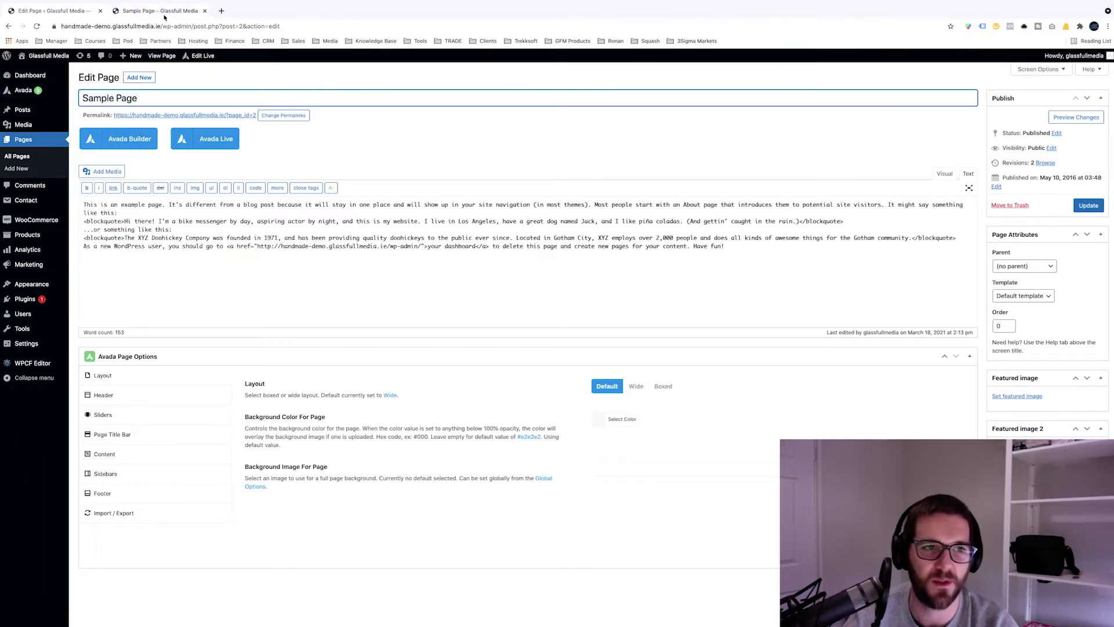
left_click(133, 14)
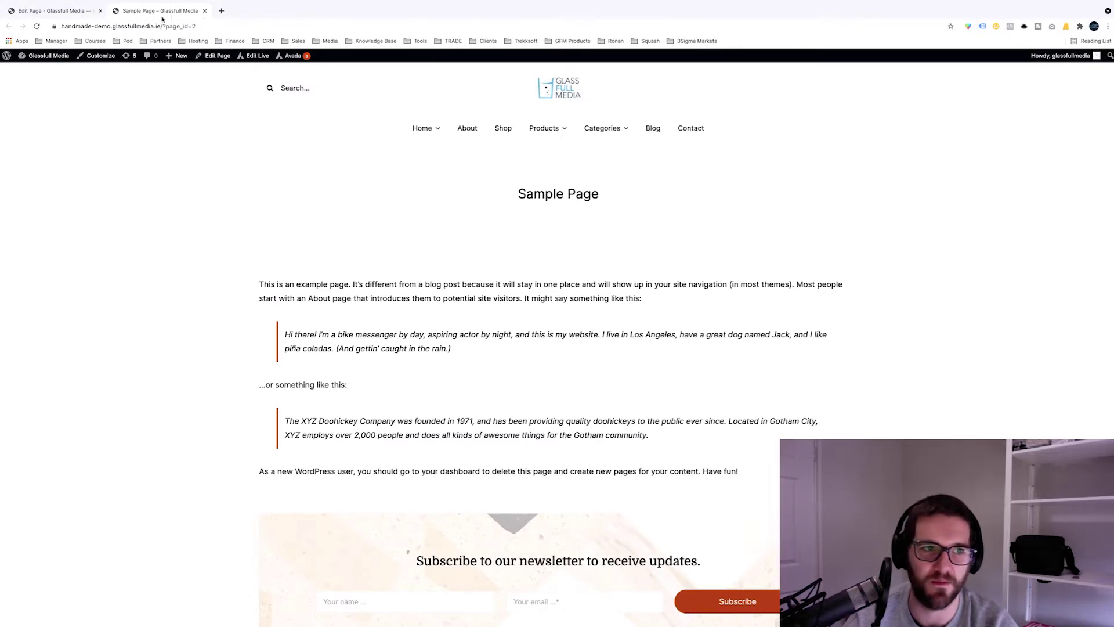
left_click(79, 14)
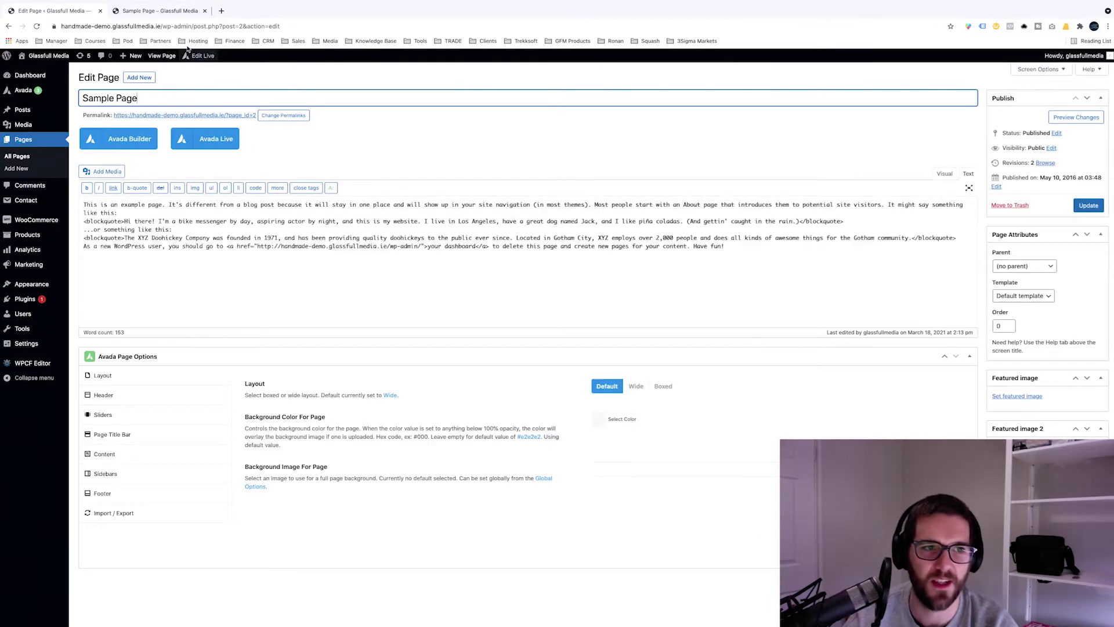
left_click(186, 16)
left_click_drag(209, 26, 160, 26)
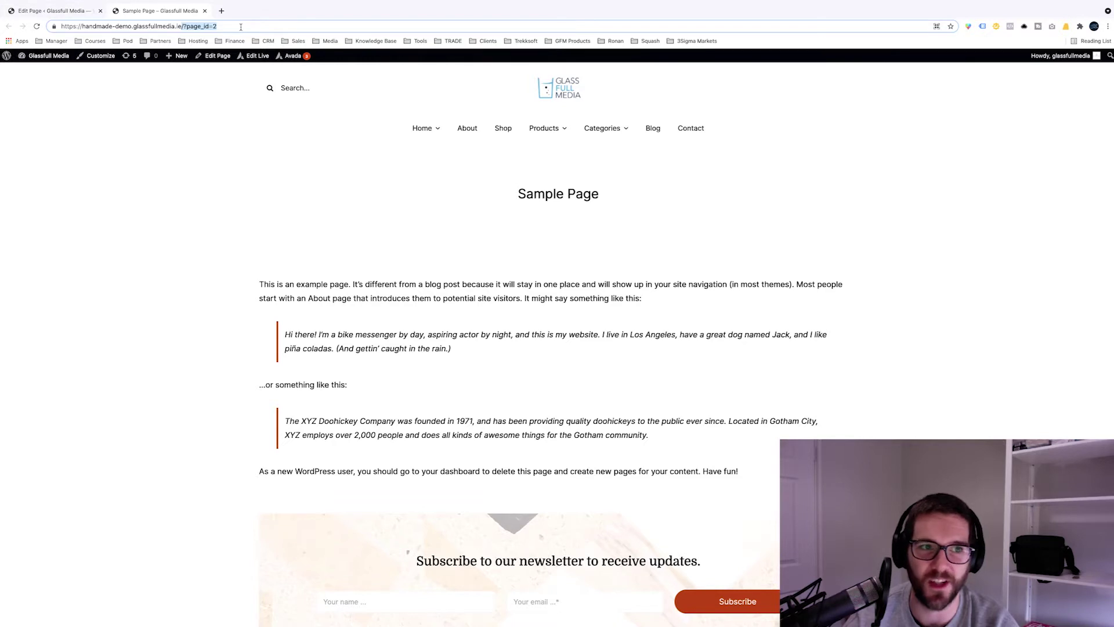
left_click(63, 18)
Step: Choose the Post name (/%postname%/) permalink structure in Permalink Settings and save it
left_click(298, 119)
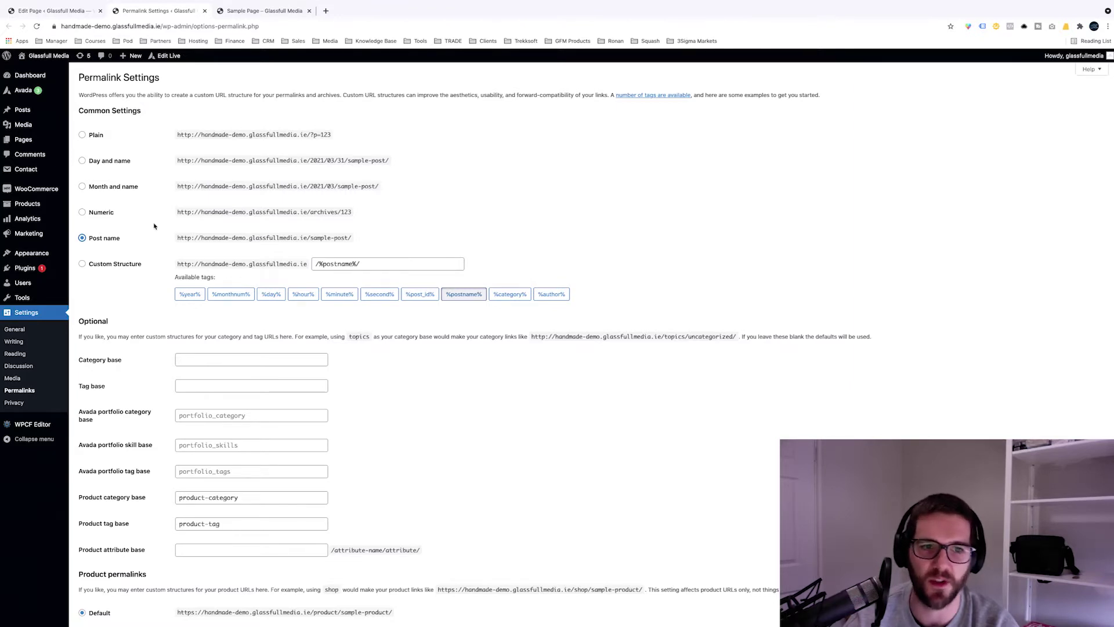
scroll(154, 226, "down", 3)
scroll(119, 177, "up", 1)
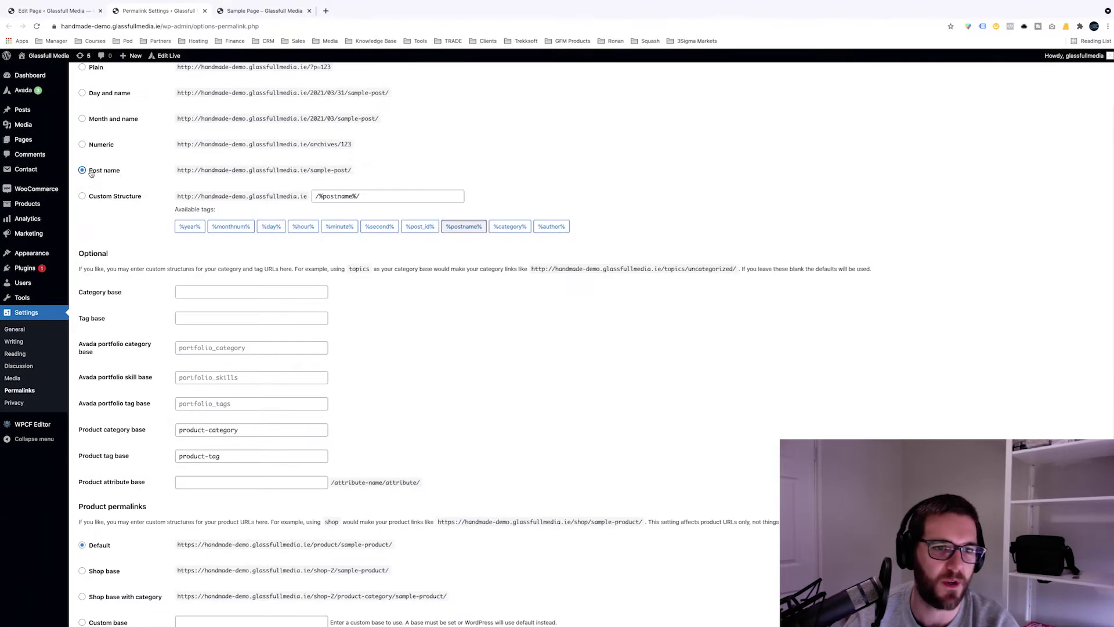
left_click_drag(257, 168, 364, 174)
left_click(364, 174)
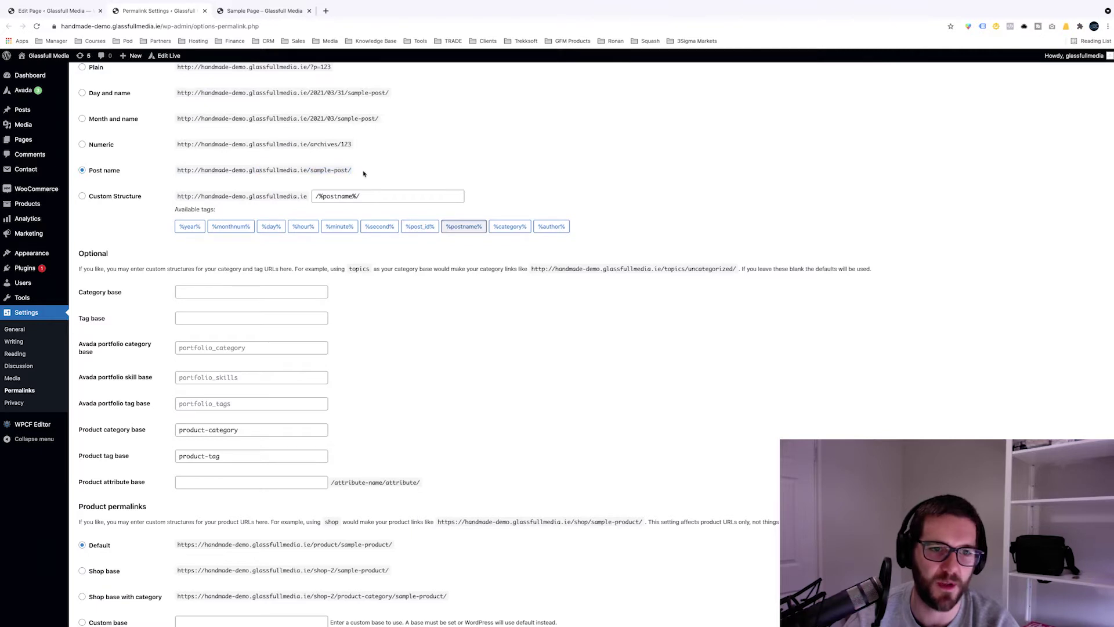
scroll(114, 326, "down", 1)
left_click(107, 585)
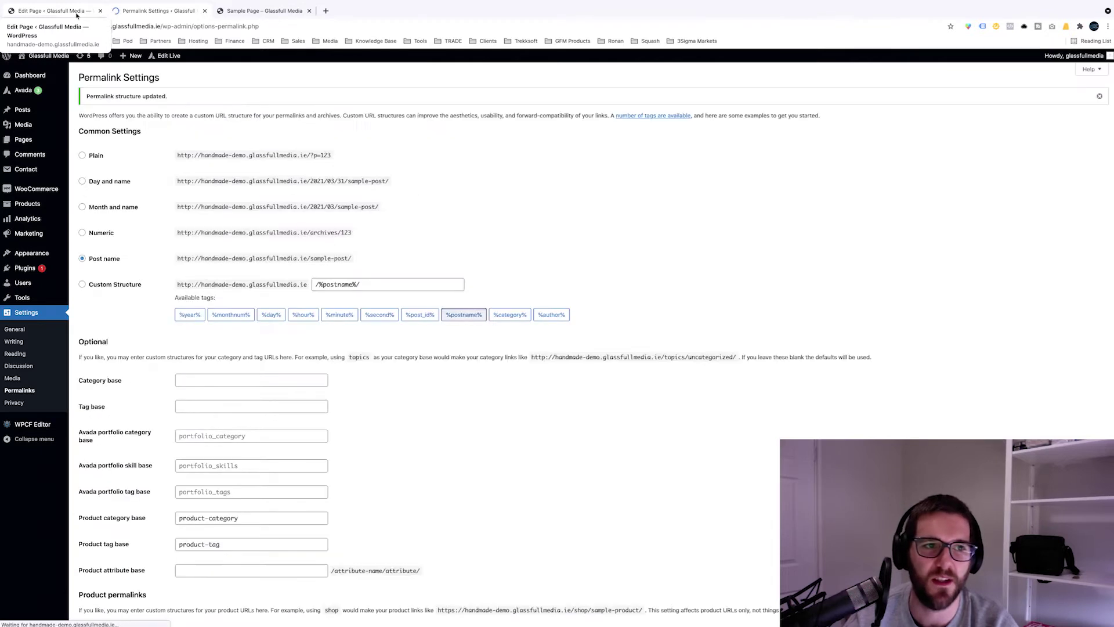
left_click(76, 11)
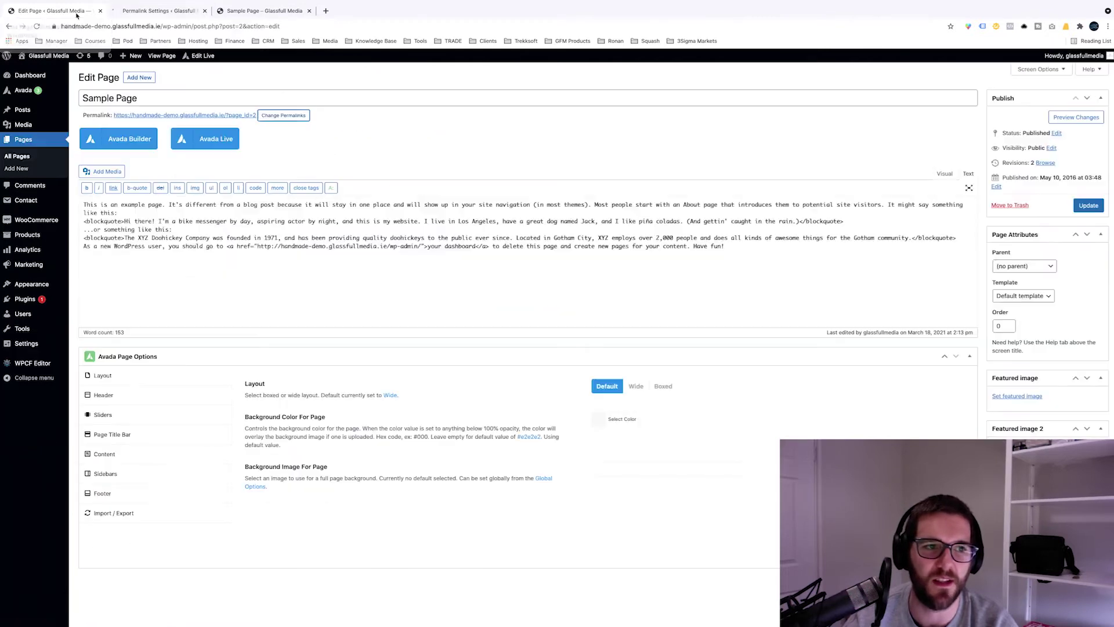
Step: Close Permalink Settings, reload the live Sample Page, and select the editor's page title
left_click(205, 11)
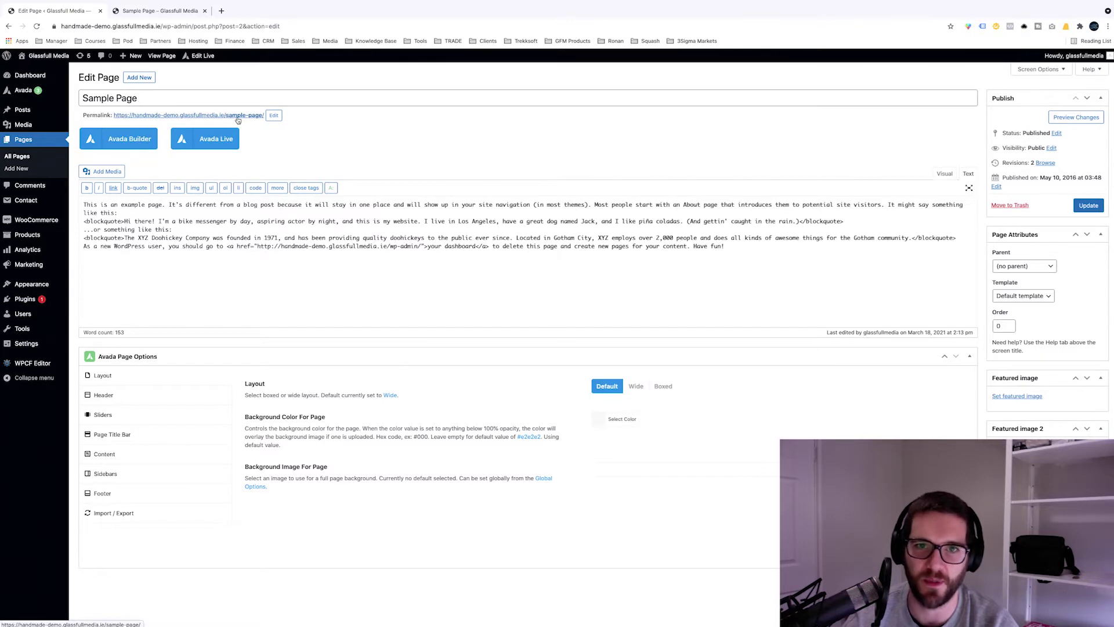
left_click(166, 11)
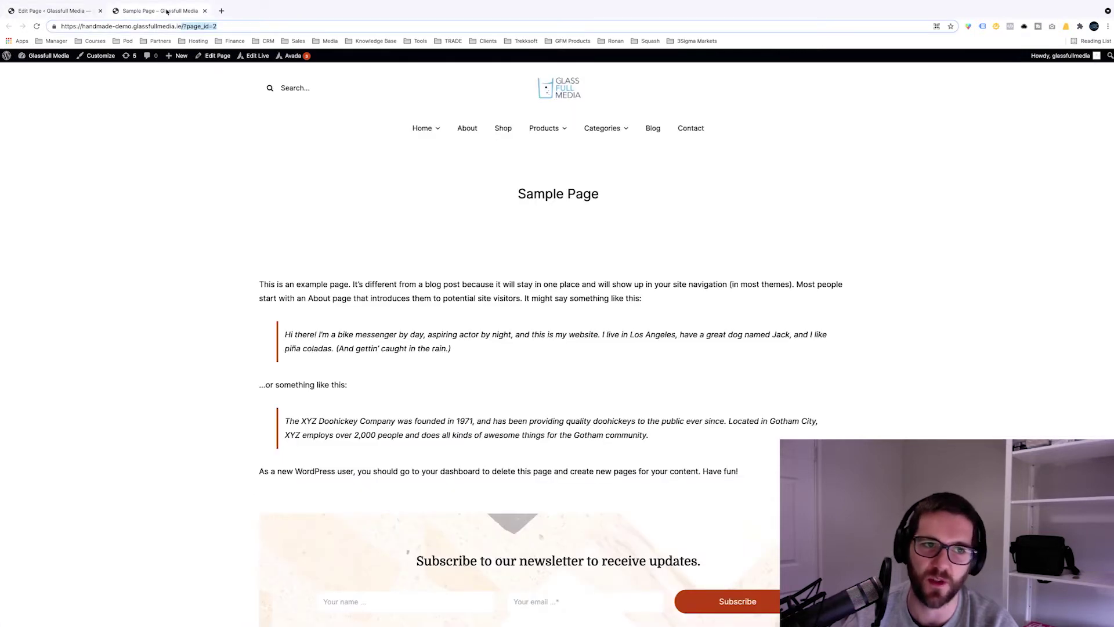
key("super+r")
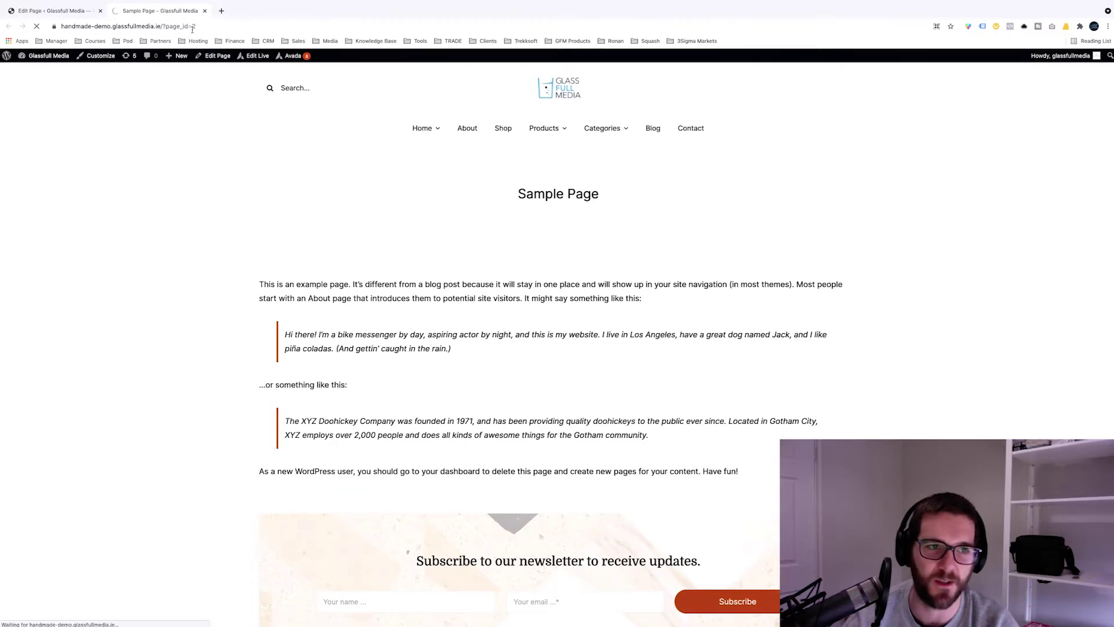
left_click(65, 11)
left_click(235, 98)
key("alt+shift+Left")
key("alt+shift+Left")
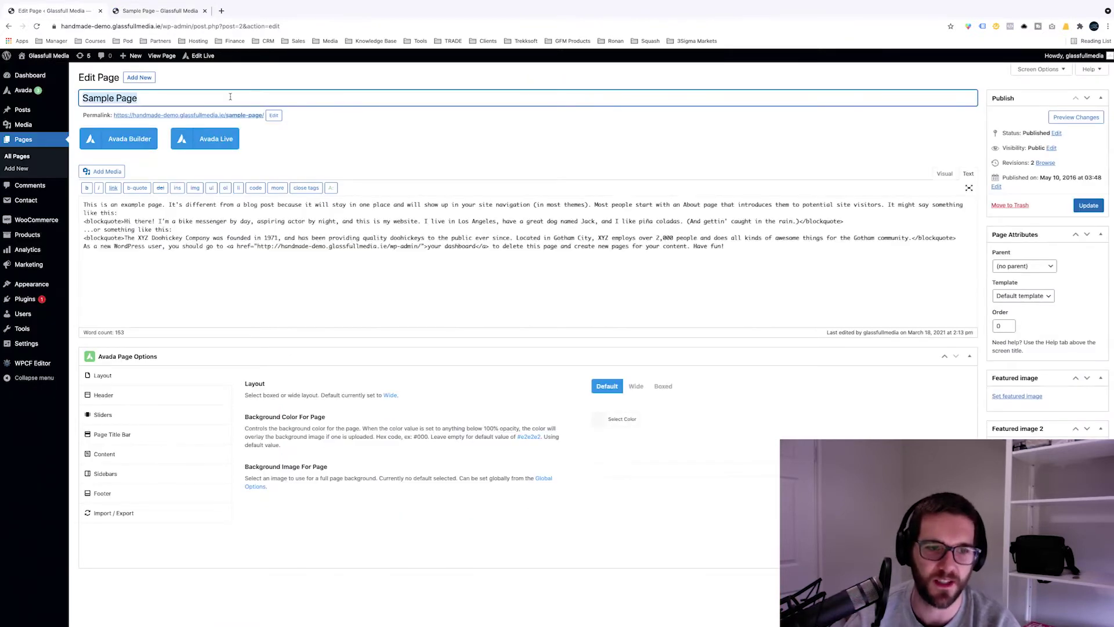
Step: Retitle the page 'Service Number 1' and clear the slug so it becomes service-number-1
type("New Pa")
key("alt+shift+Left")
key("alt+shift+Left")
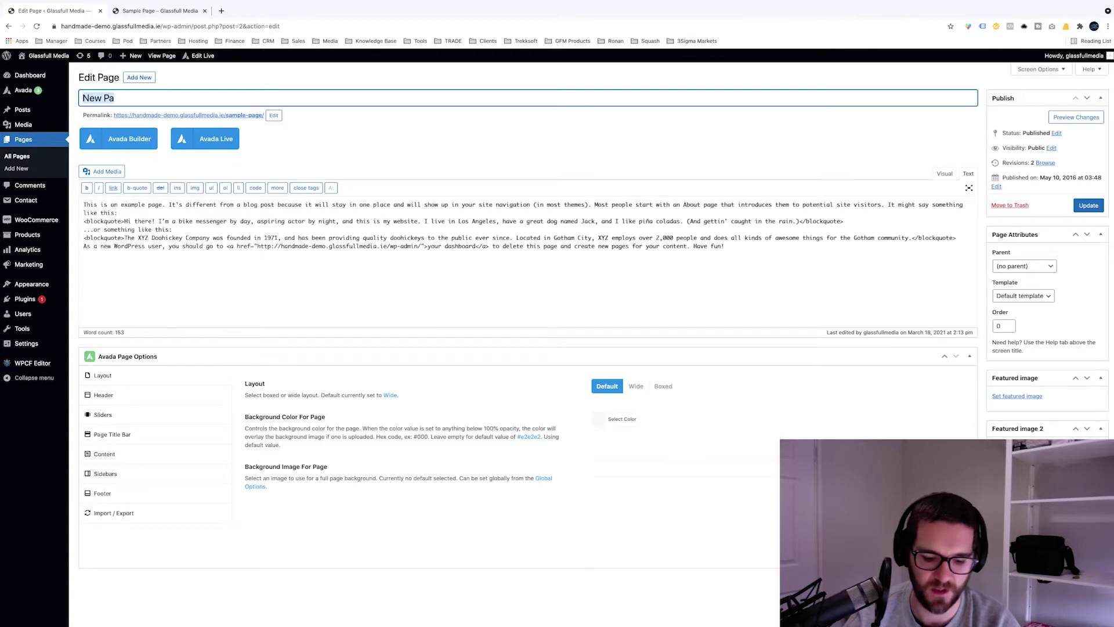
type("Service Nu")
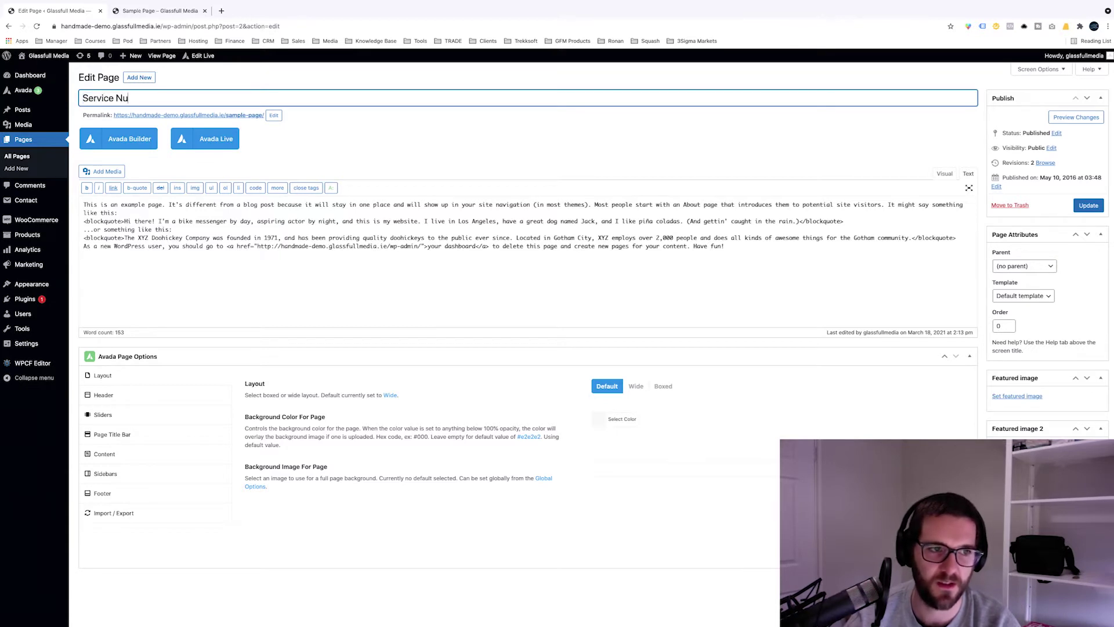
type("mber 1")
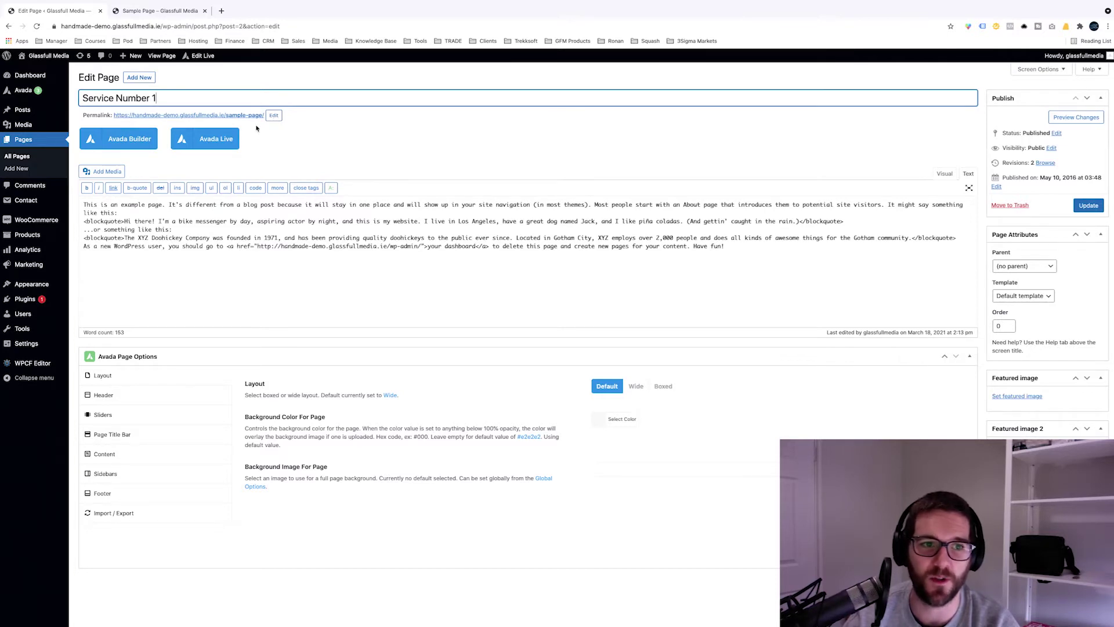
left_click(274, 116)
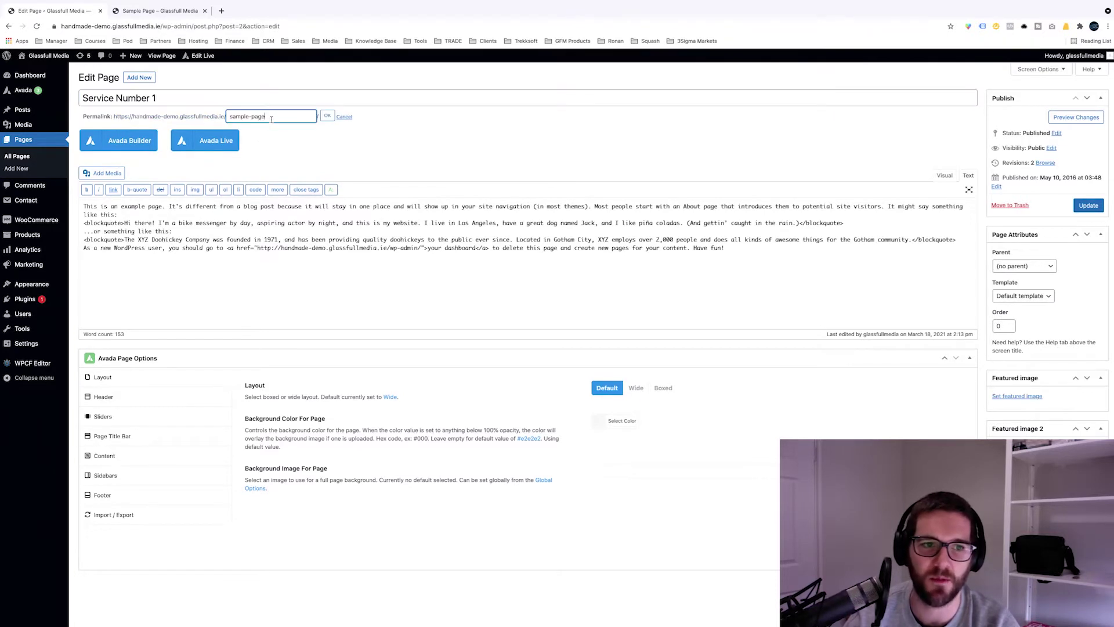
triple_click(271, 118)
key("BackSpace")
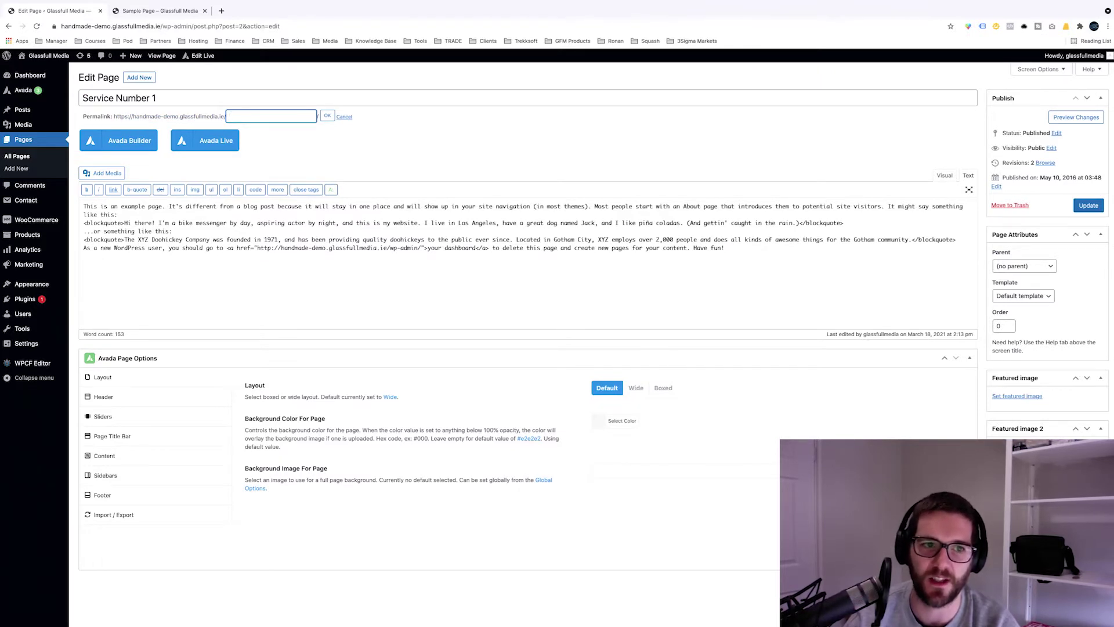
left_click(328, 116)
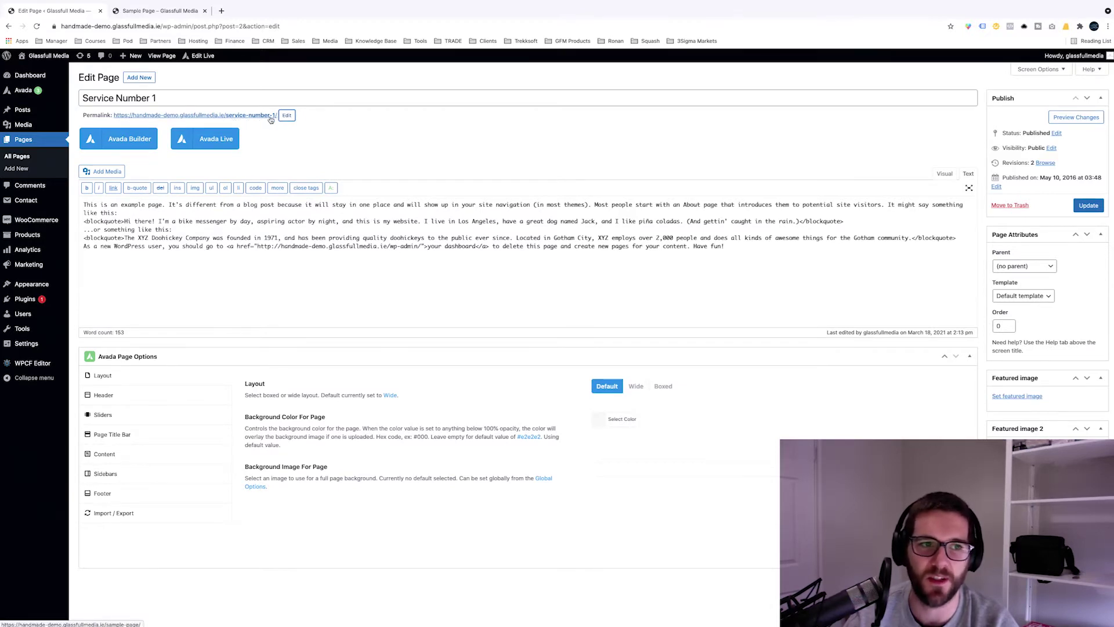
triple_click(309, 98)
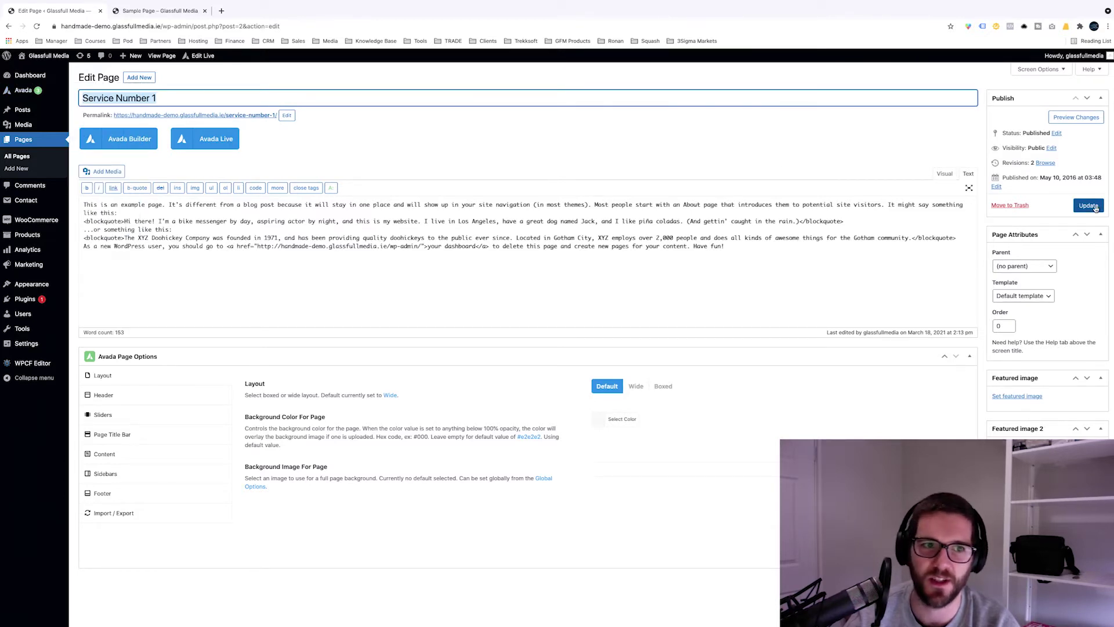
left_click(373, 134)
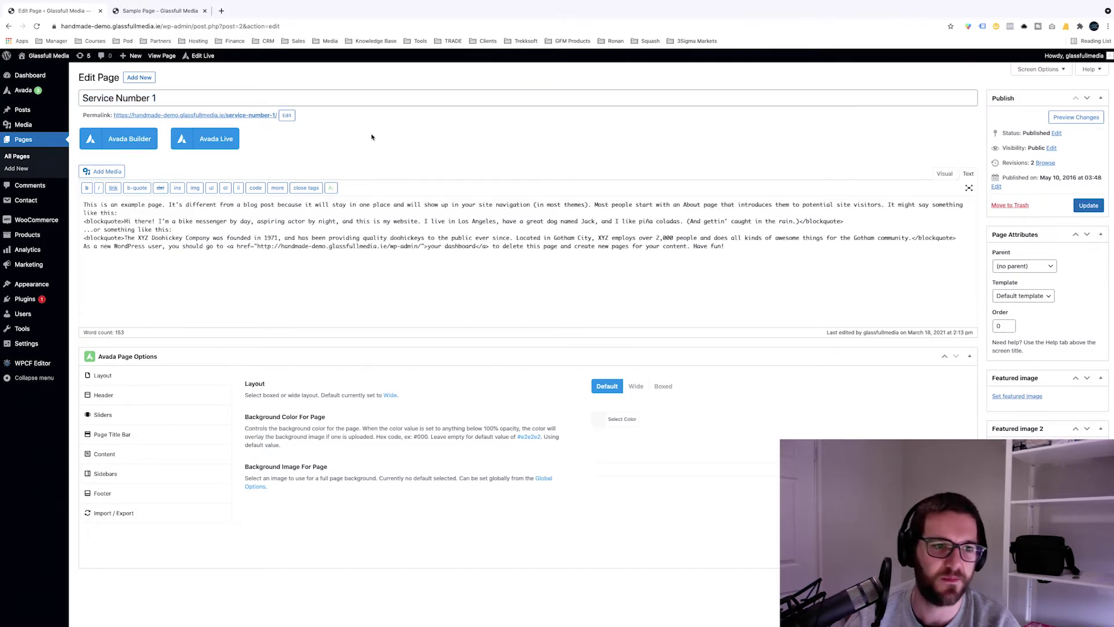
scroll(372, 136, "down", 2)
scroll(214, 222, "up", 2)
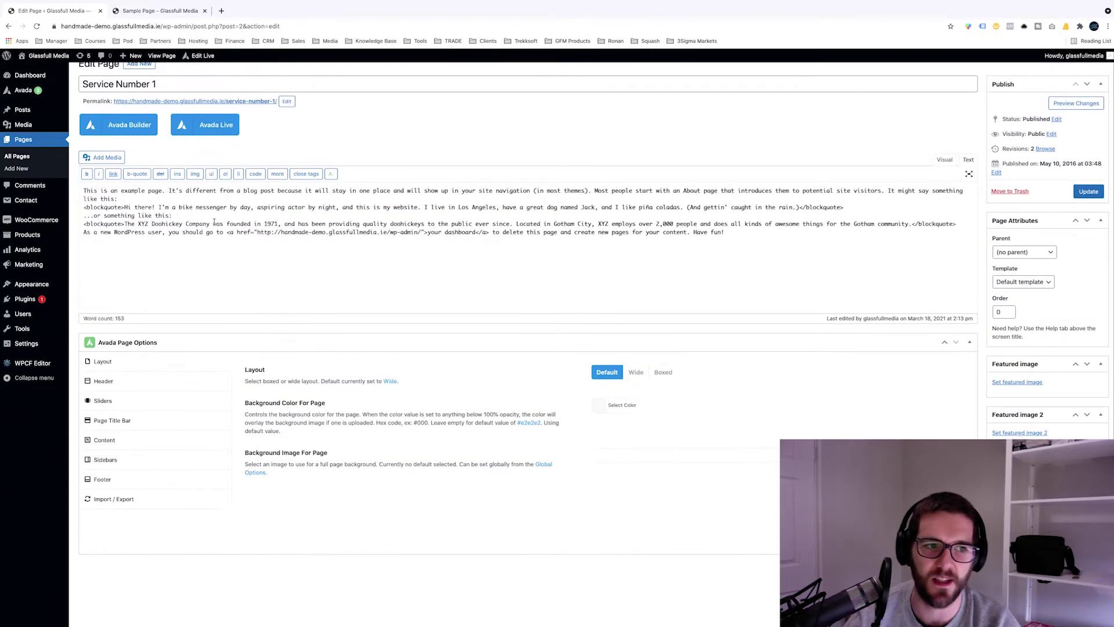
left_click_drag(87, 192, 695, 279)
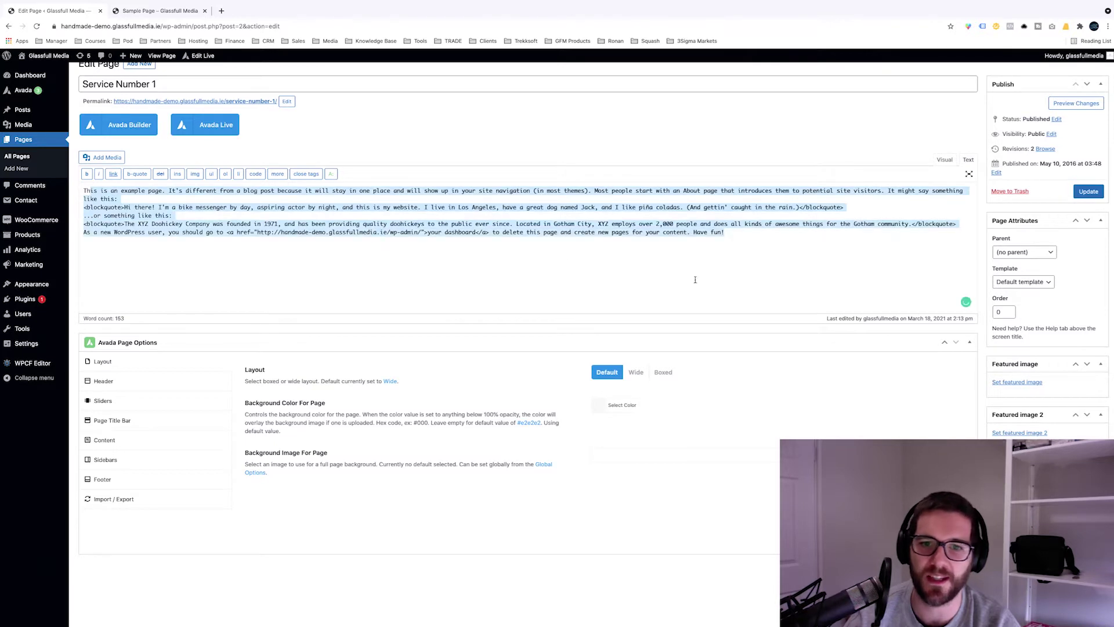
left_click(744, 261)
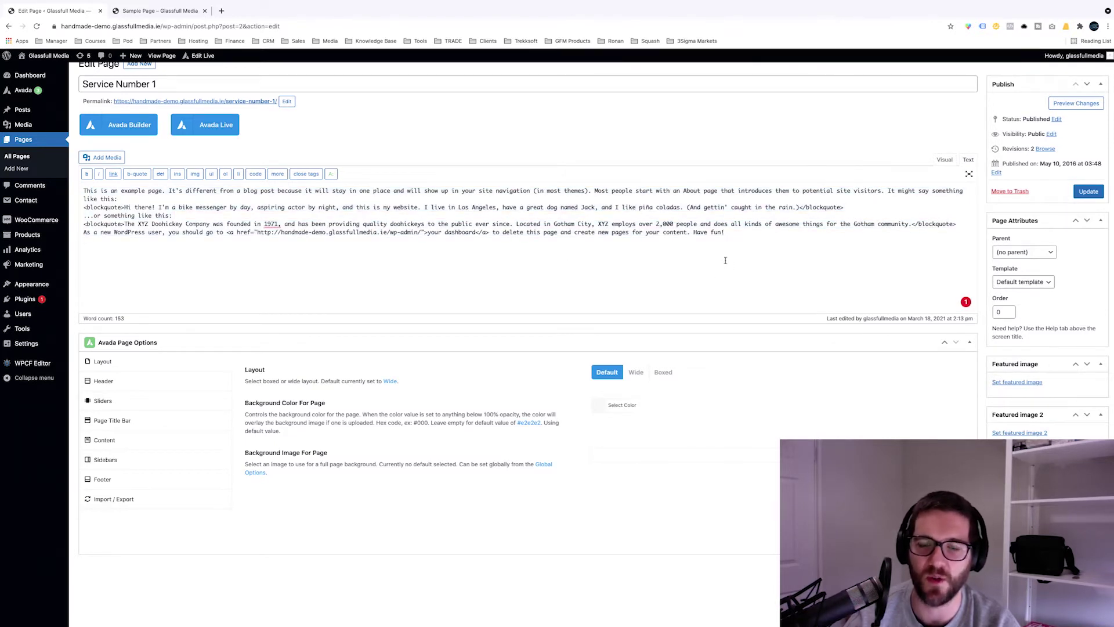
left_click_drag(726, 261, 131, 189)
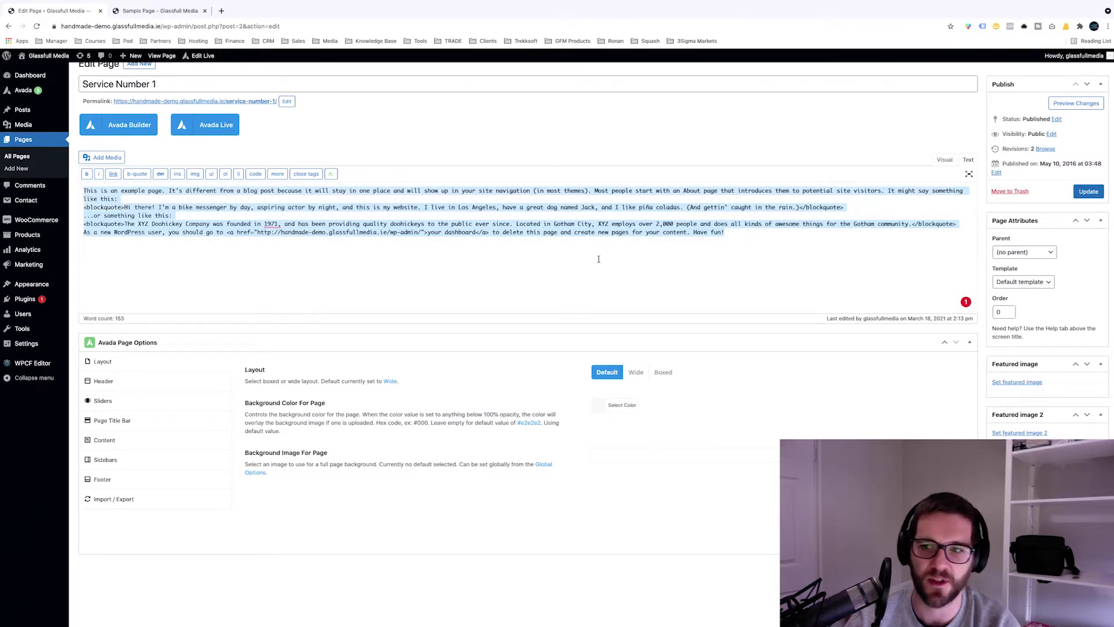
scroll(248, 234, "up", 1)
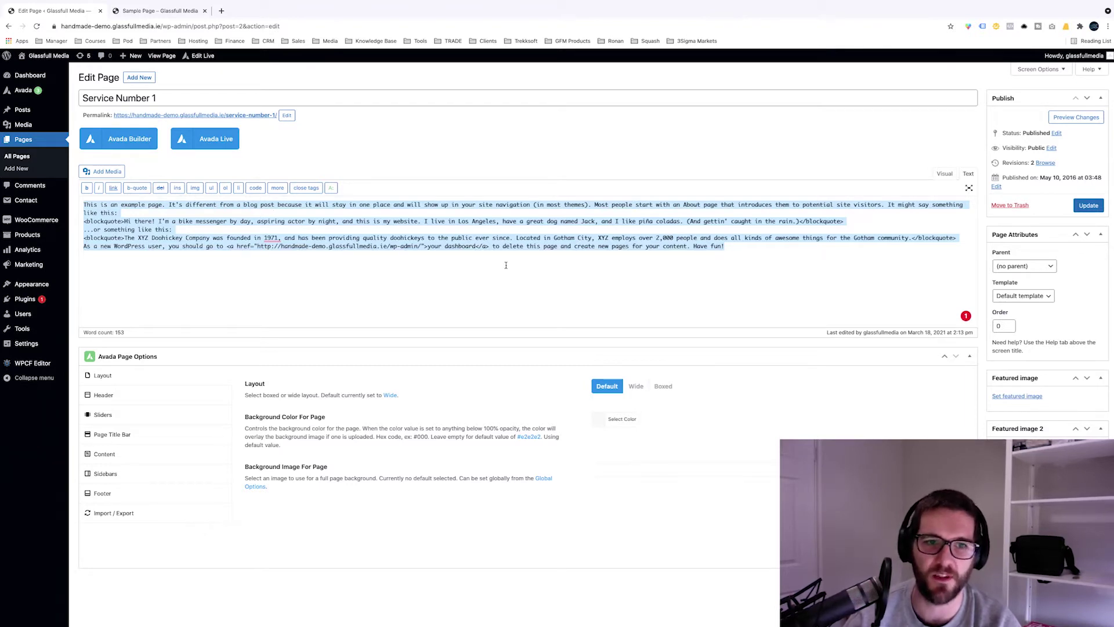
left_click(976, 204)
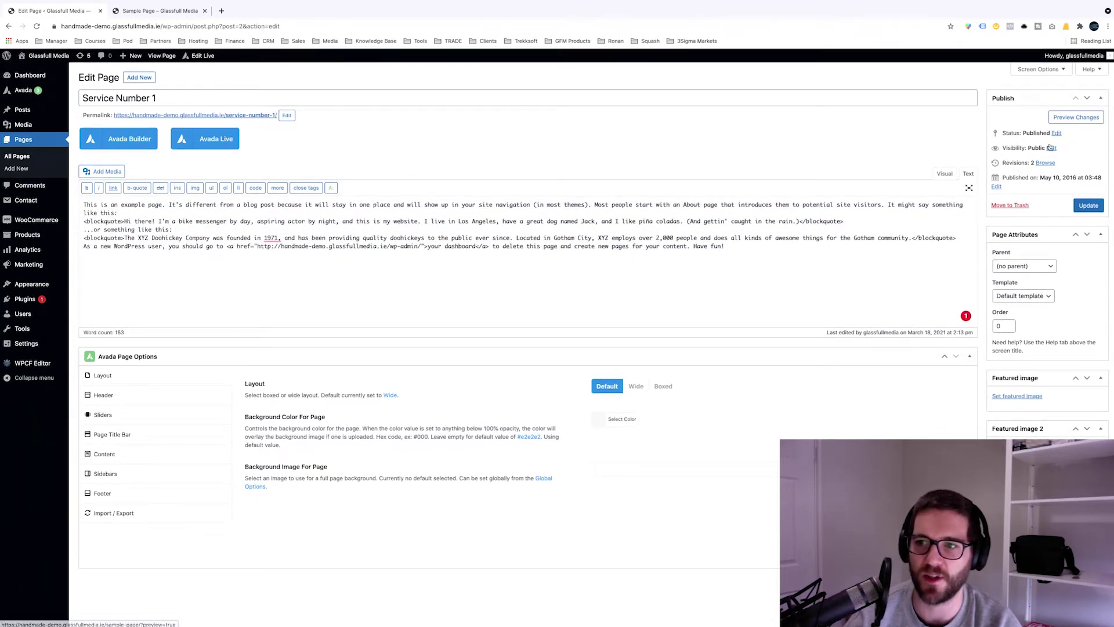
Step: Browse the publish status choices, keep Published, and cancel a password-protected visibility change
left_click(1056, 134)
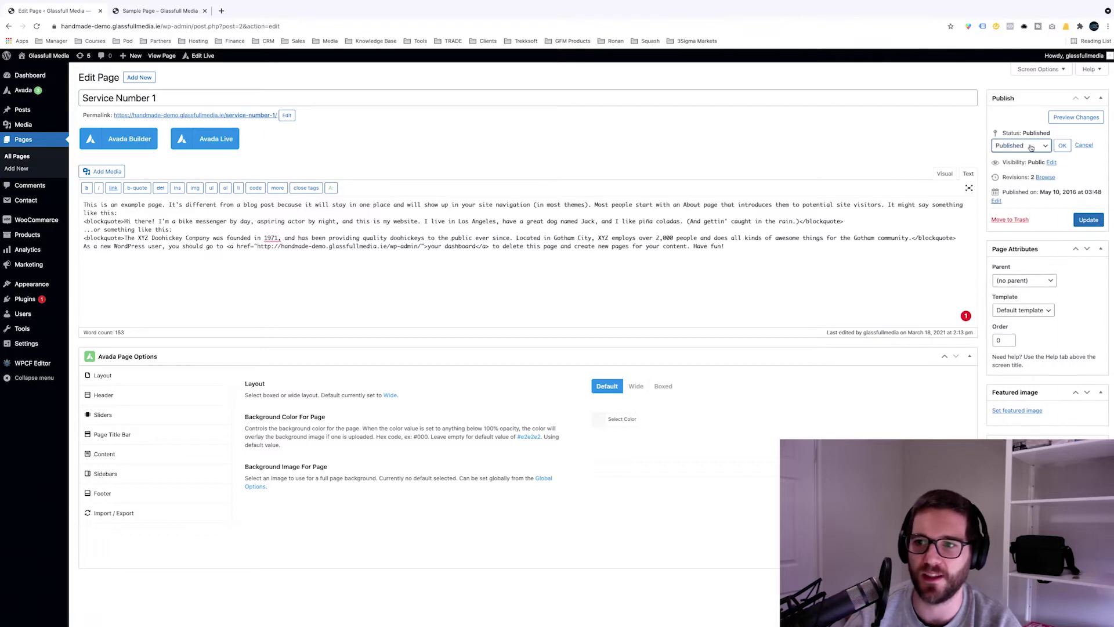
left_click(1035, 145)
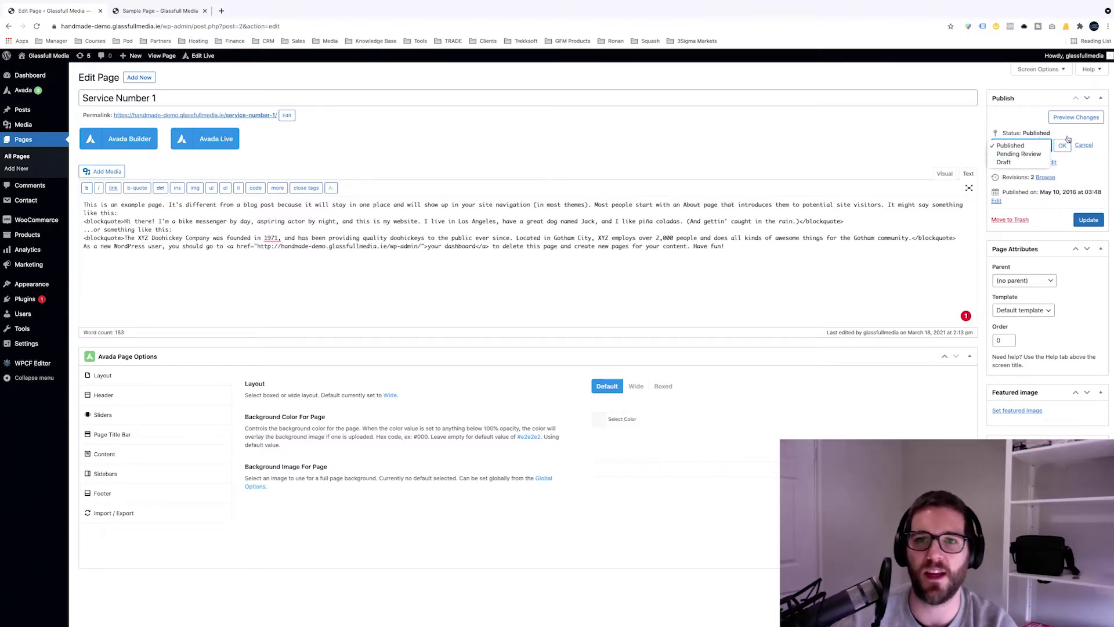
left_click(1059, 145)
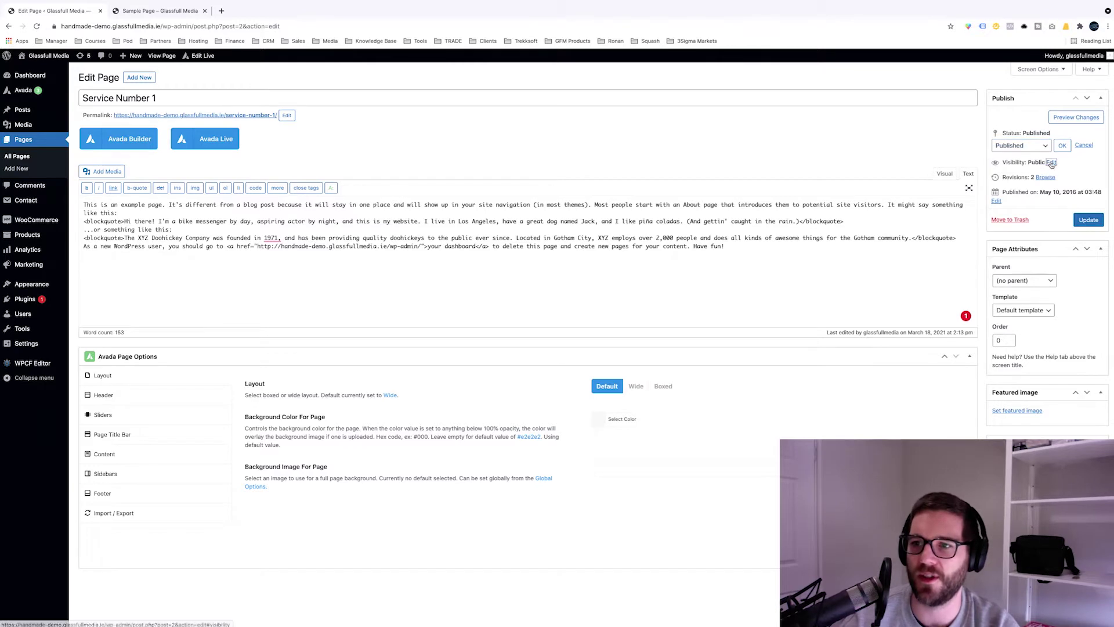
left_click(1051, 163)
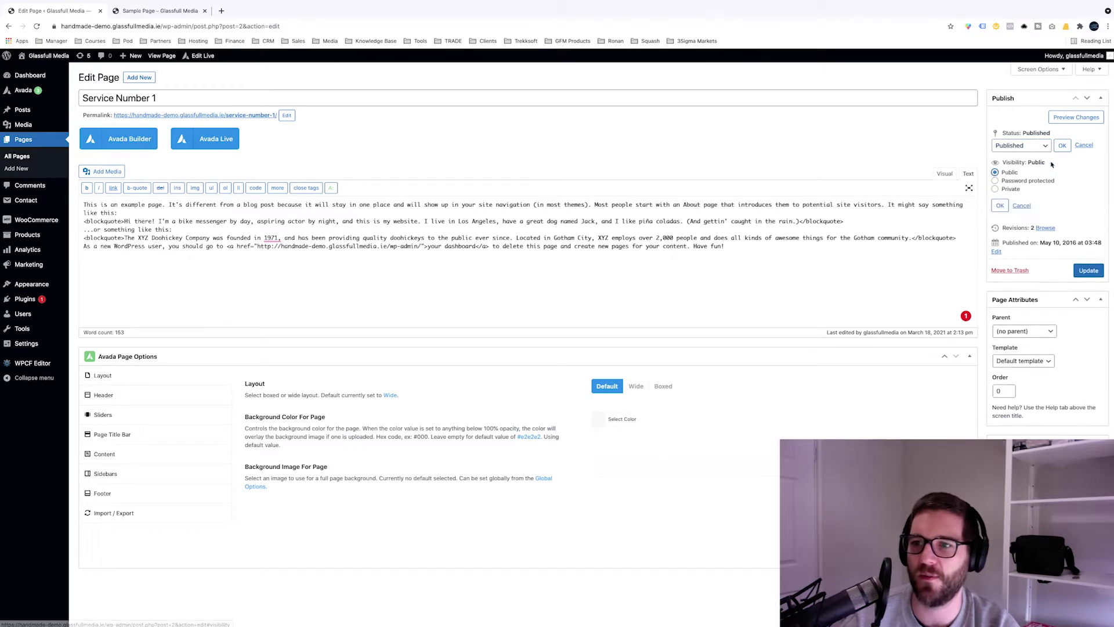
left_click(1018, 181)
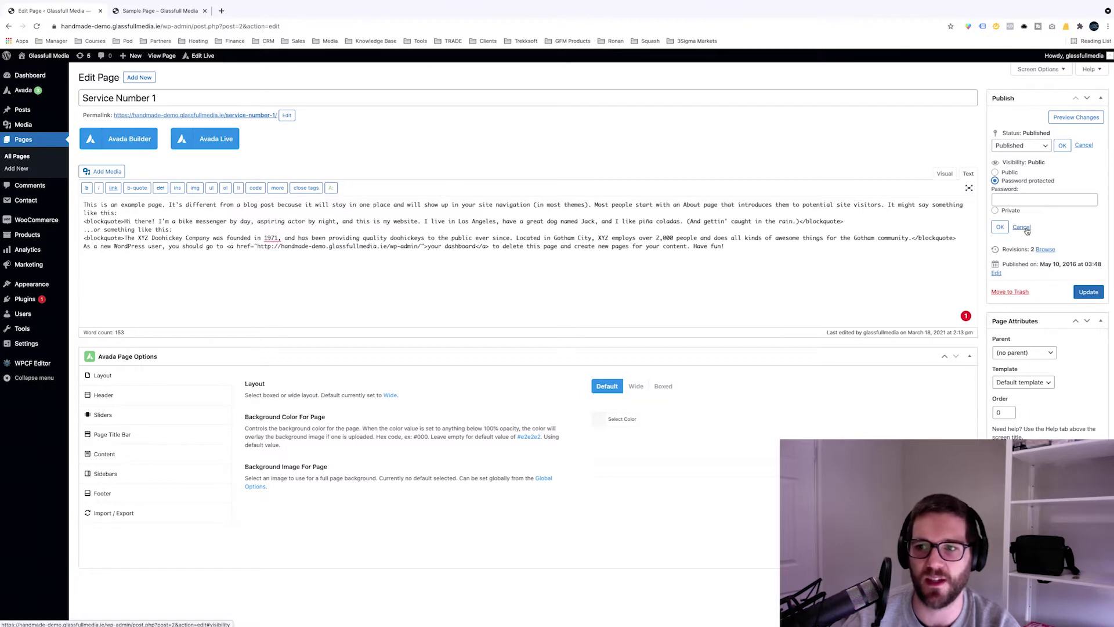
left_click(1026, 230)
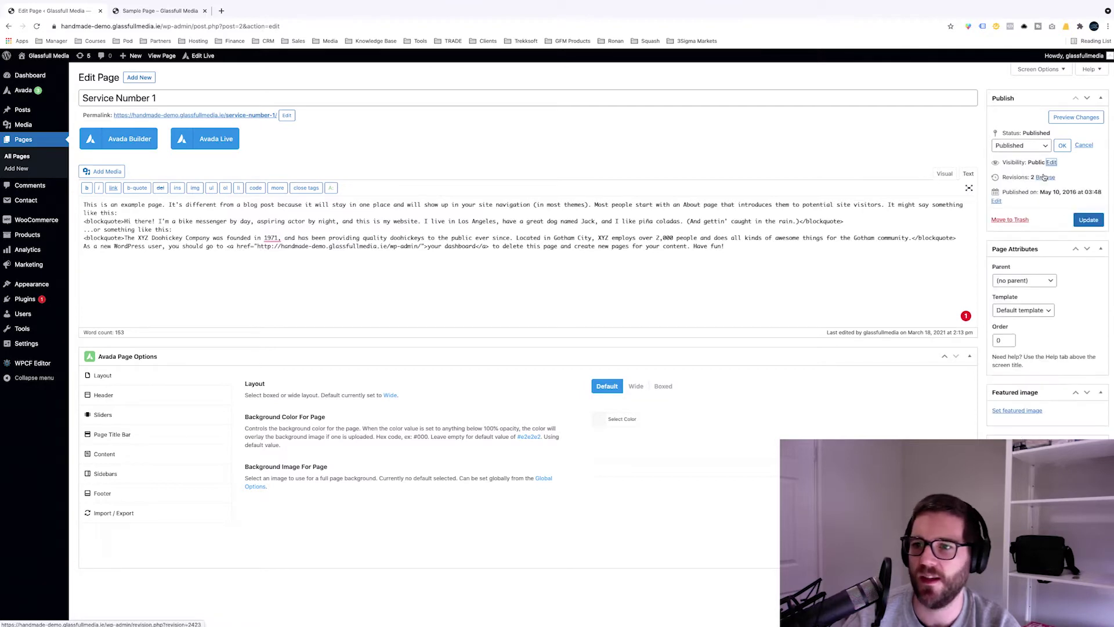
Step: Try moving the publish month to 06-Jun, then cancel, keeping May 10, 2016
left_click(997, 200)
left_click(1015, 202)
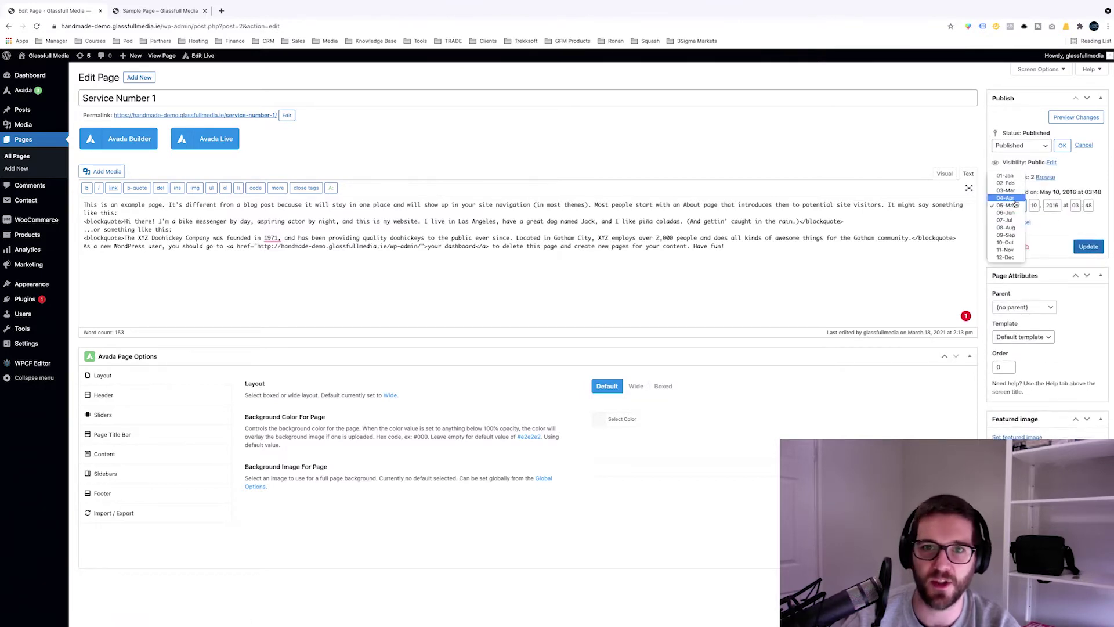
left_click(1007, 212)
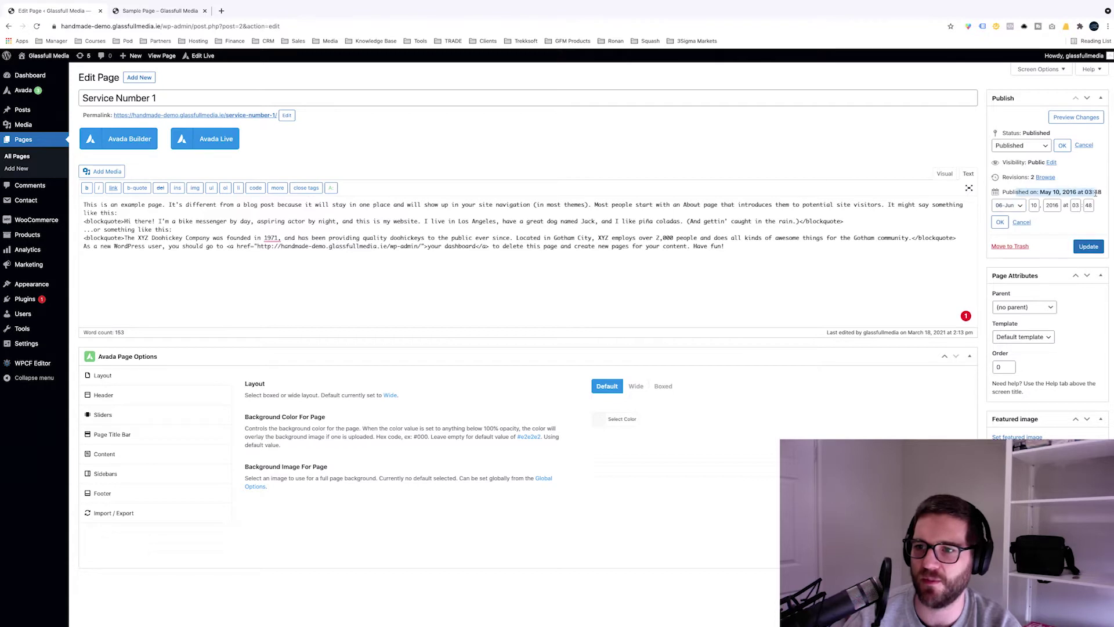
left_click(1033, 207)
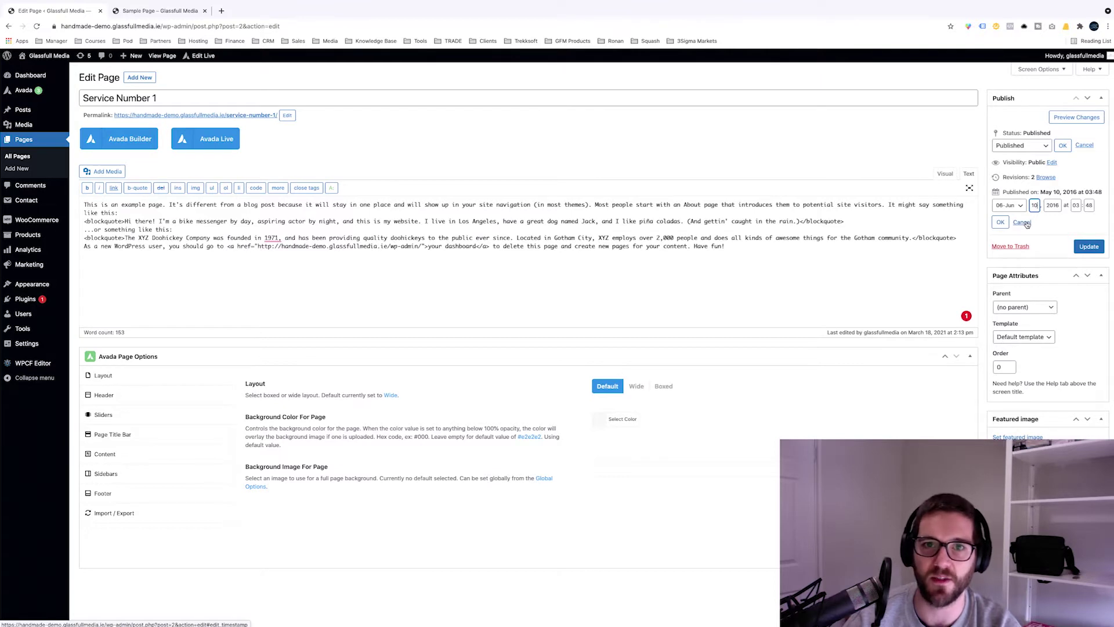
left_click(1023, 223)
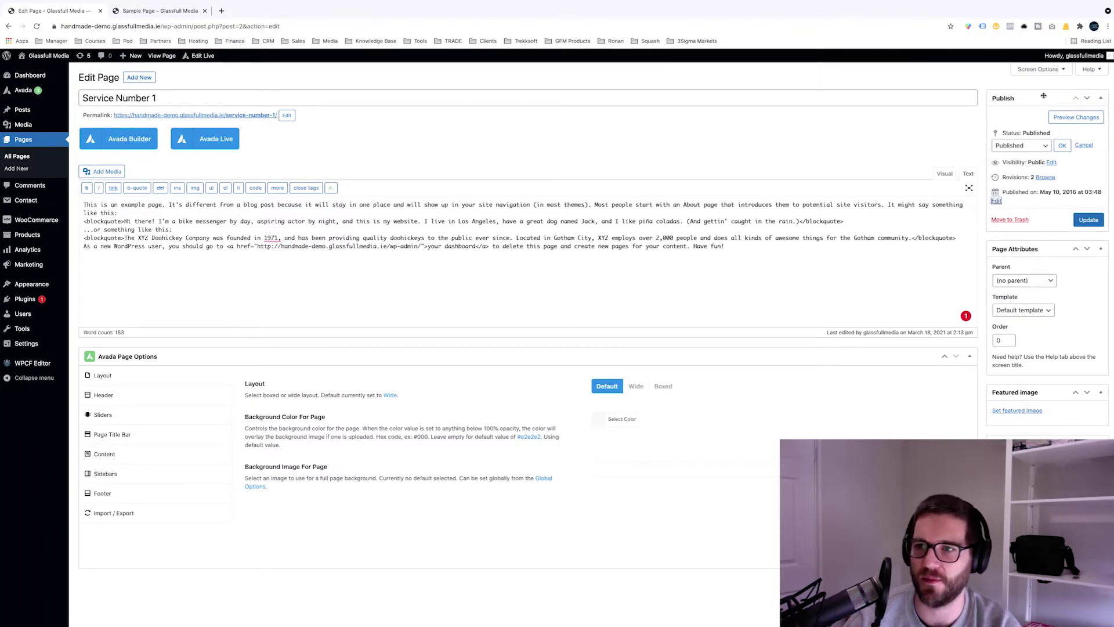
scroll(1089, 159, "down", 1)
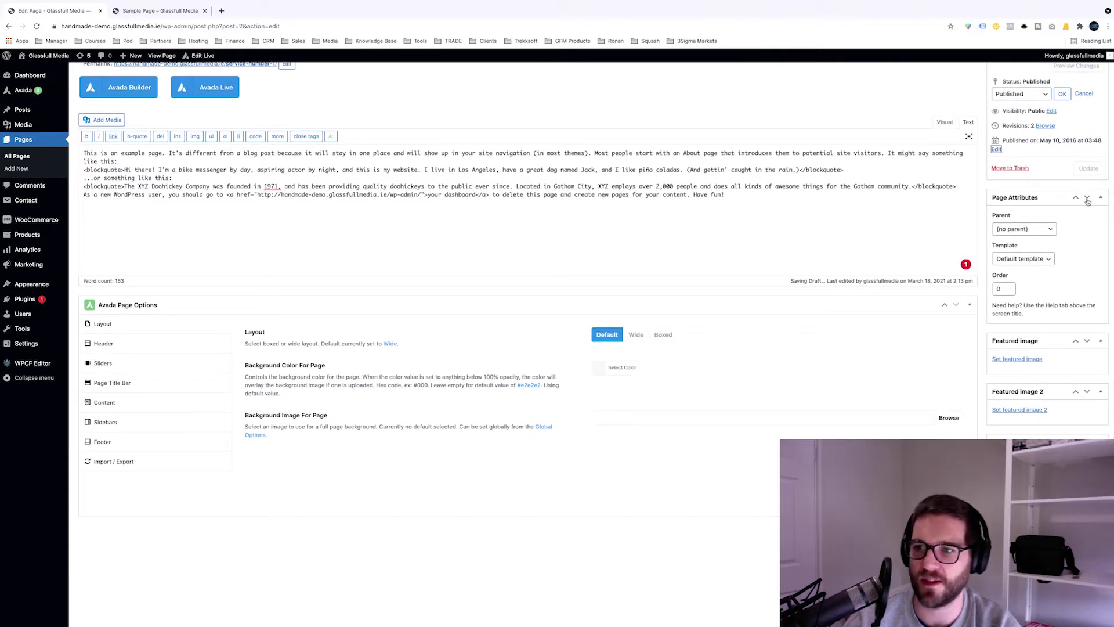
left_click(1102, 199)
left_click(1098, 249)
scroll(1094, 235, "down", 1)
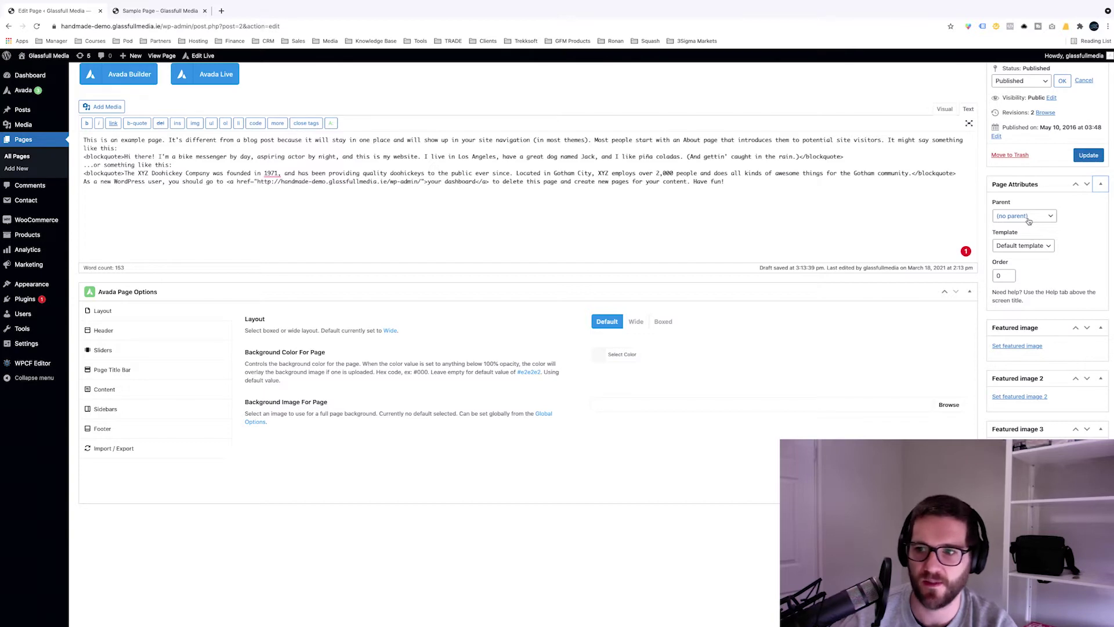
left_click(1023, 245)
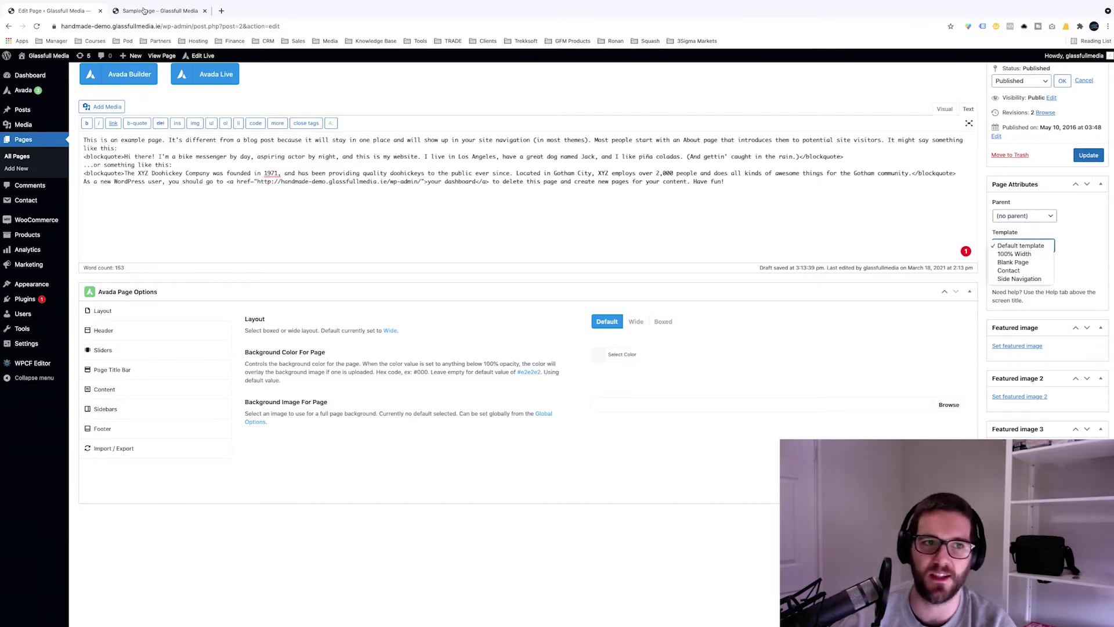
left_click(143, 10)
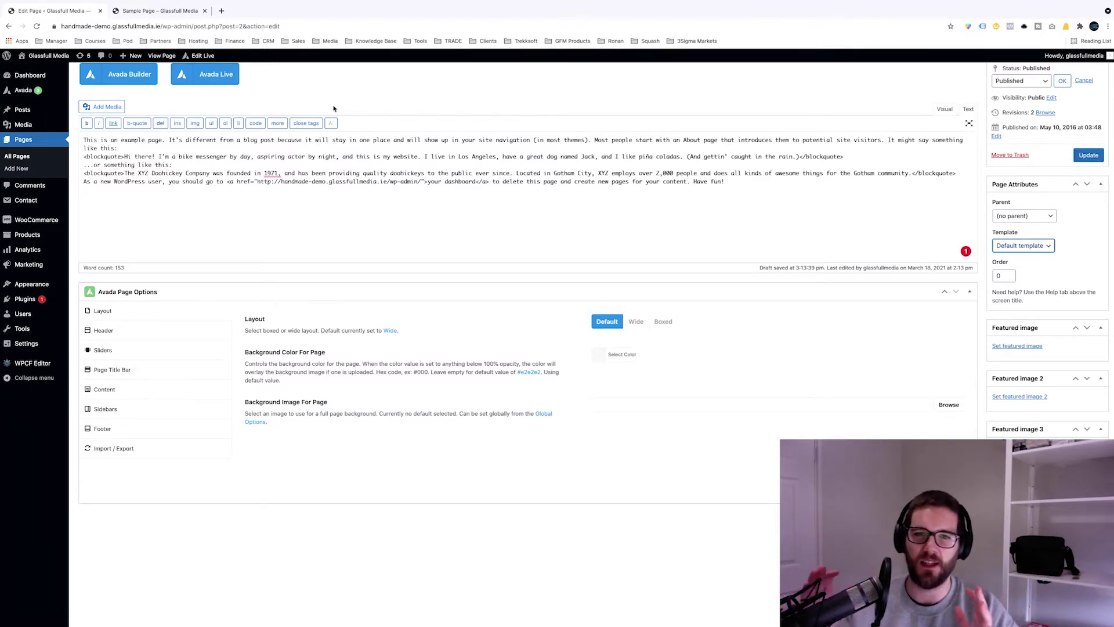
left_click(1016, 248)
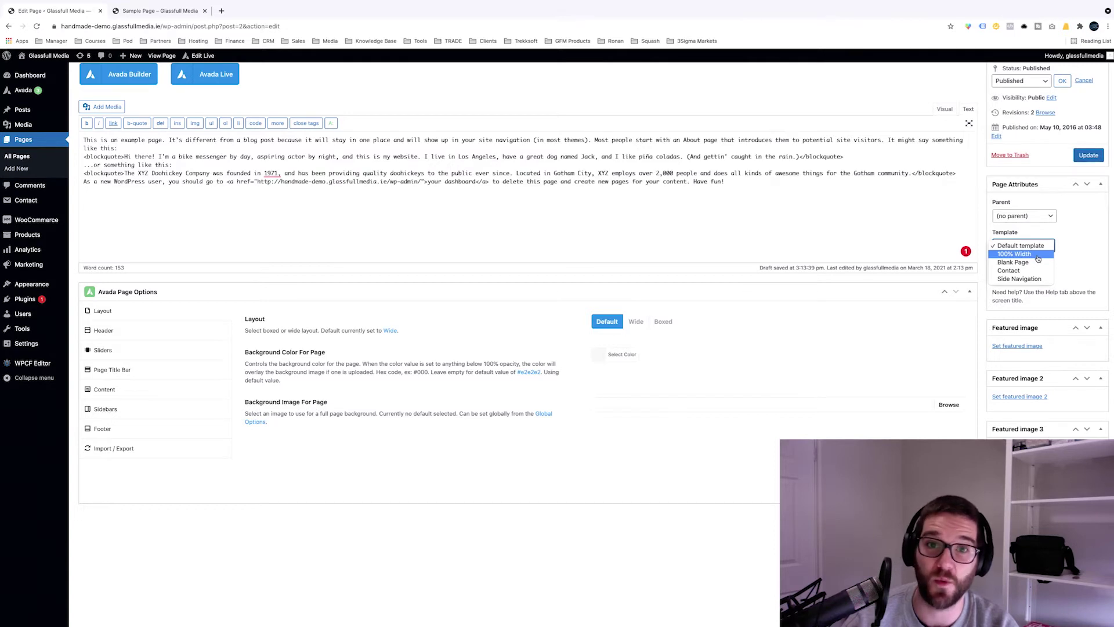
left_click(1050, 174)
scroll(1051, 185, "down", 1)
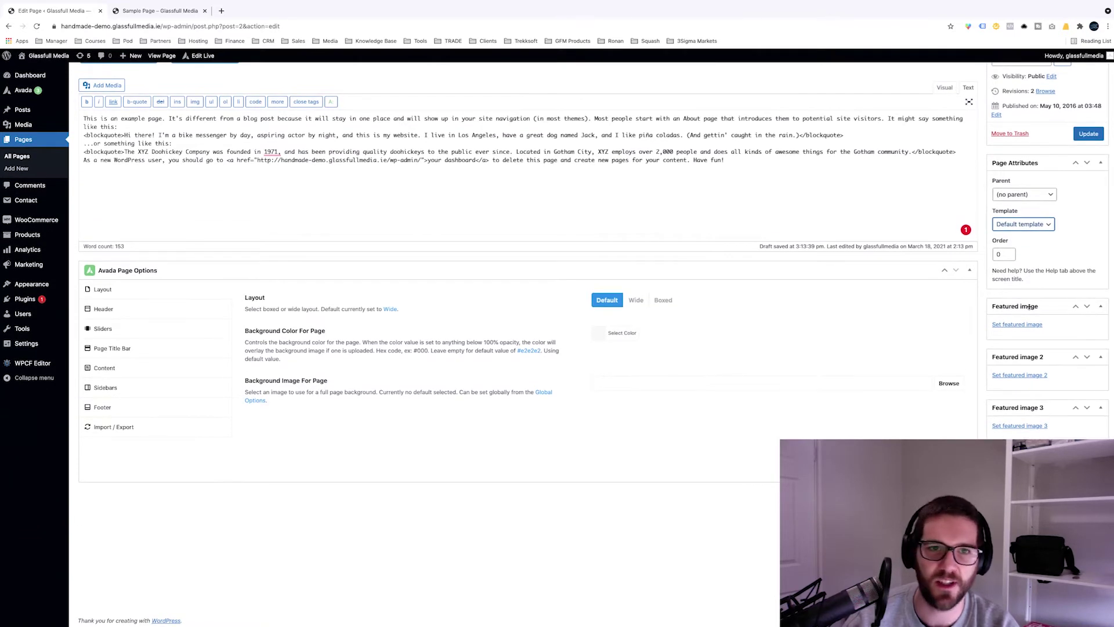
left_click_drag(1041, 307, 1027, 329)
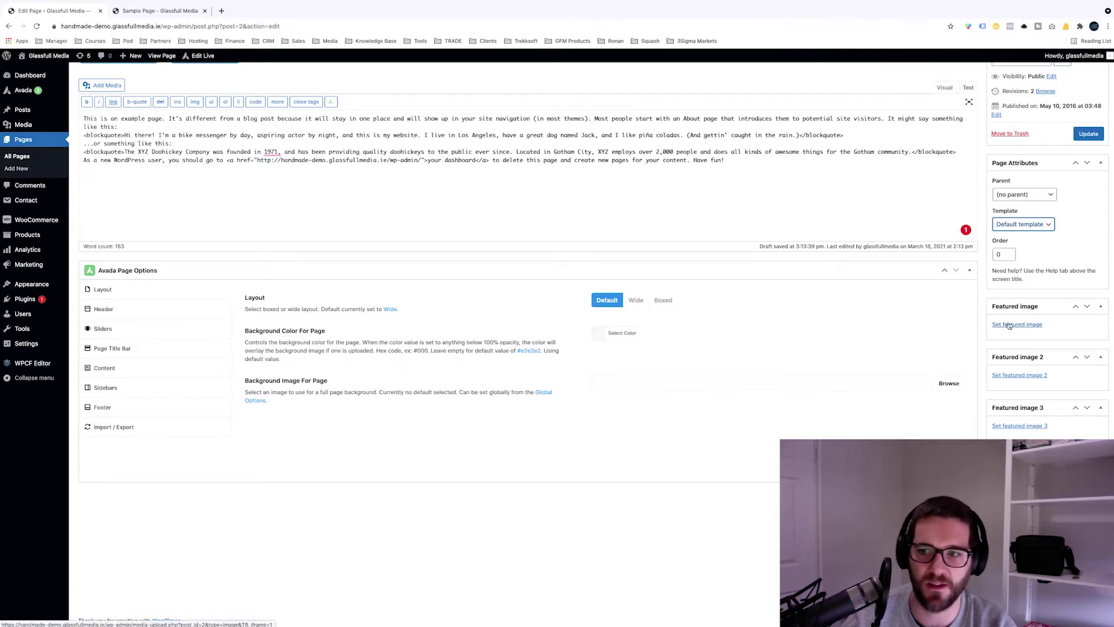
Step: Open the featured image window on Upload files, close it unset, and scroll to the top
left_click(1009, 325)
left_click(35, 91)
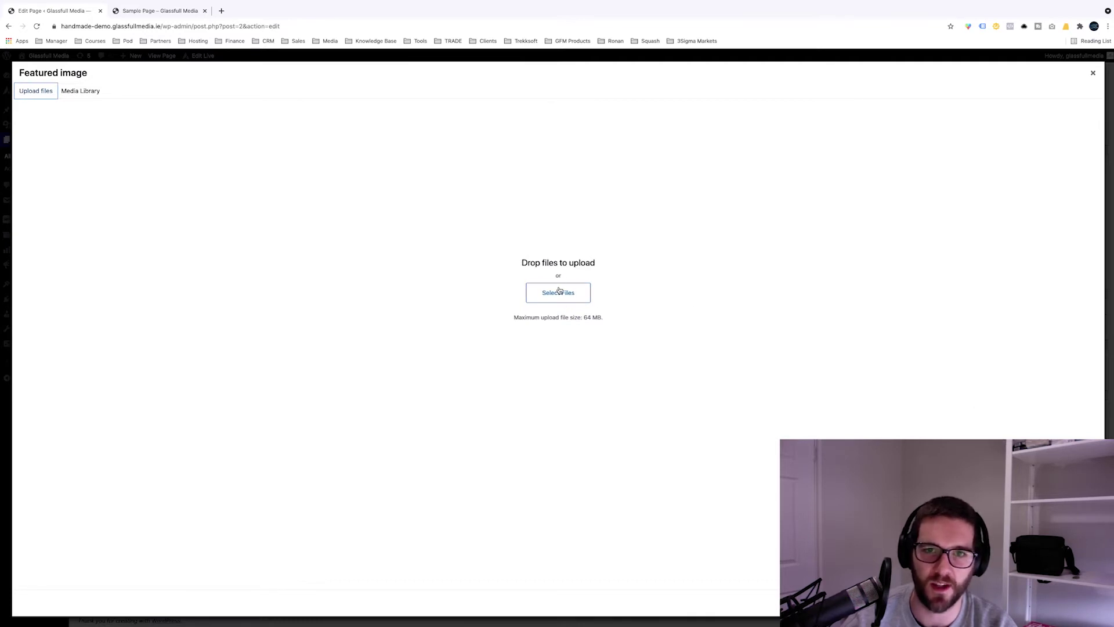
key("Escape")
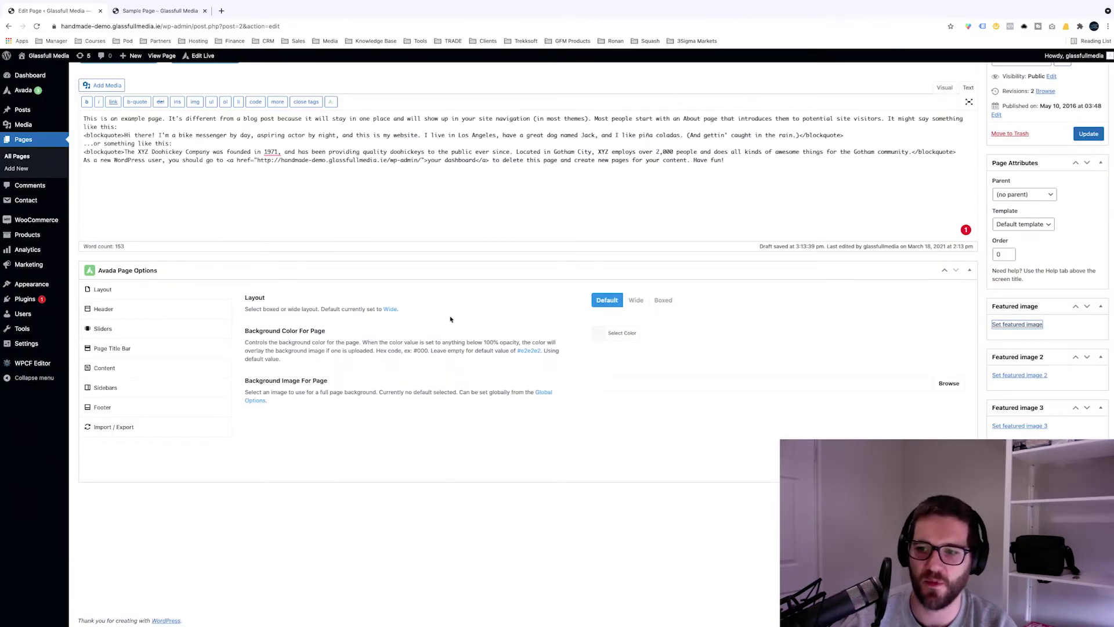
scroll(448, 322, "up", 2)
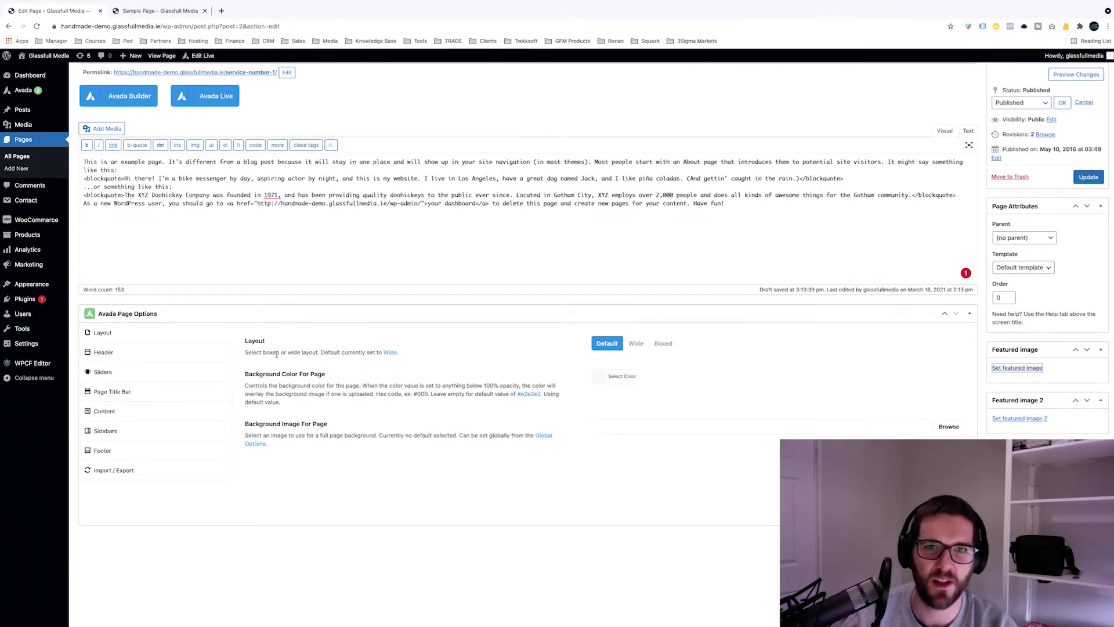
scroll(229, 356, "up", 2)
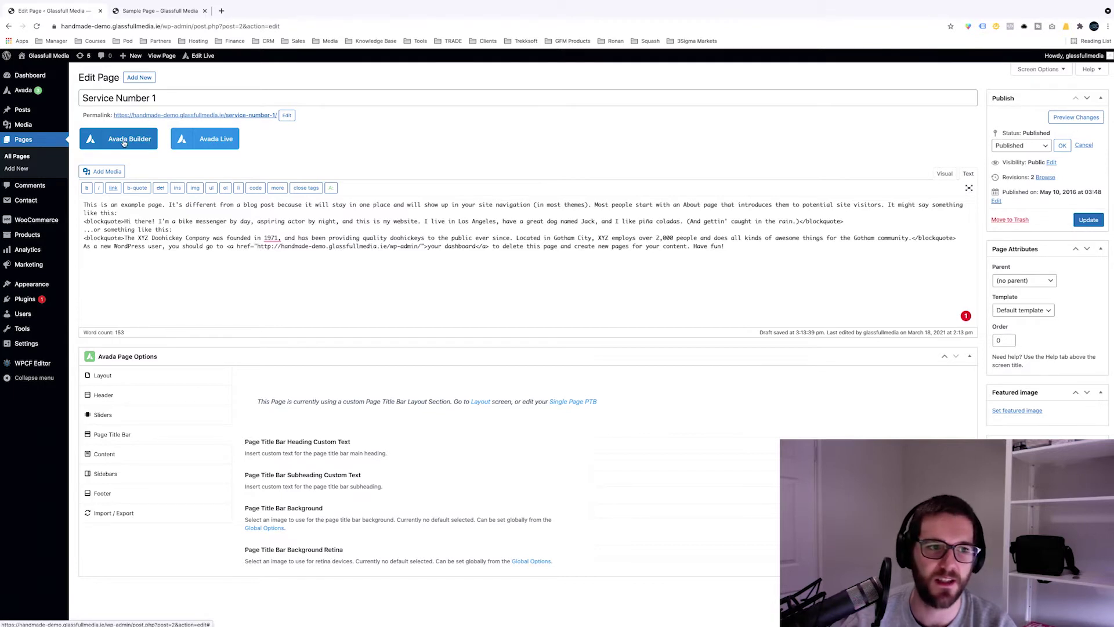
Step: Switch to the Avada Builder layout and edit, then leave, the Container's title
left_click(124, 139)
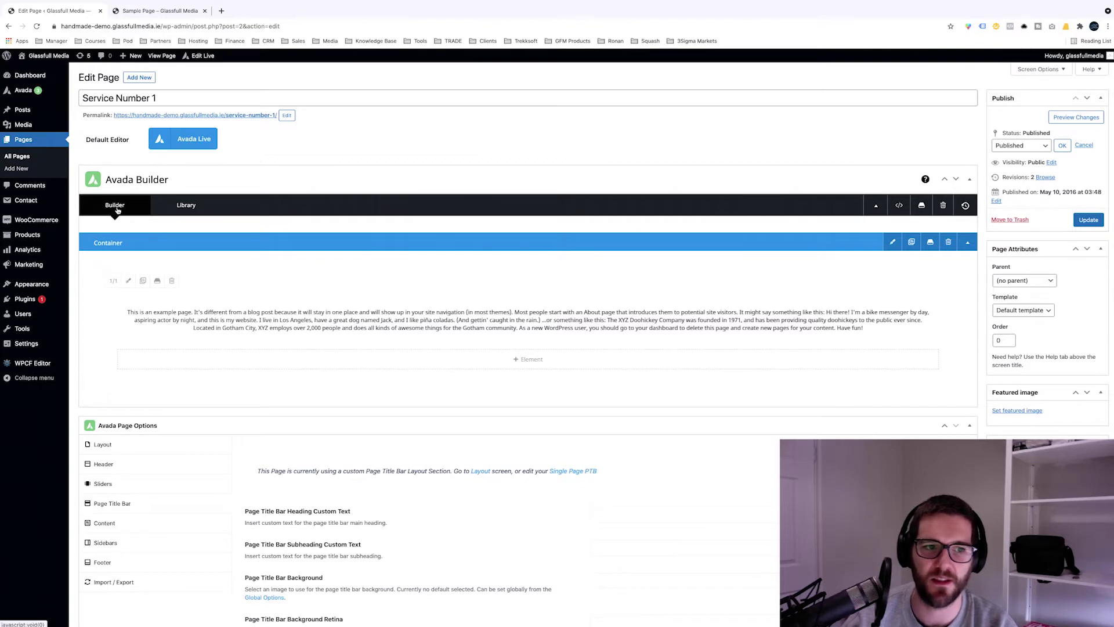
left_click(114, 243)
double_click(133, 241)
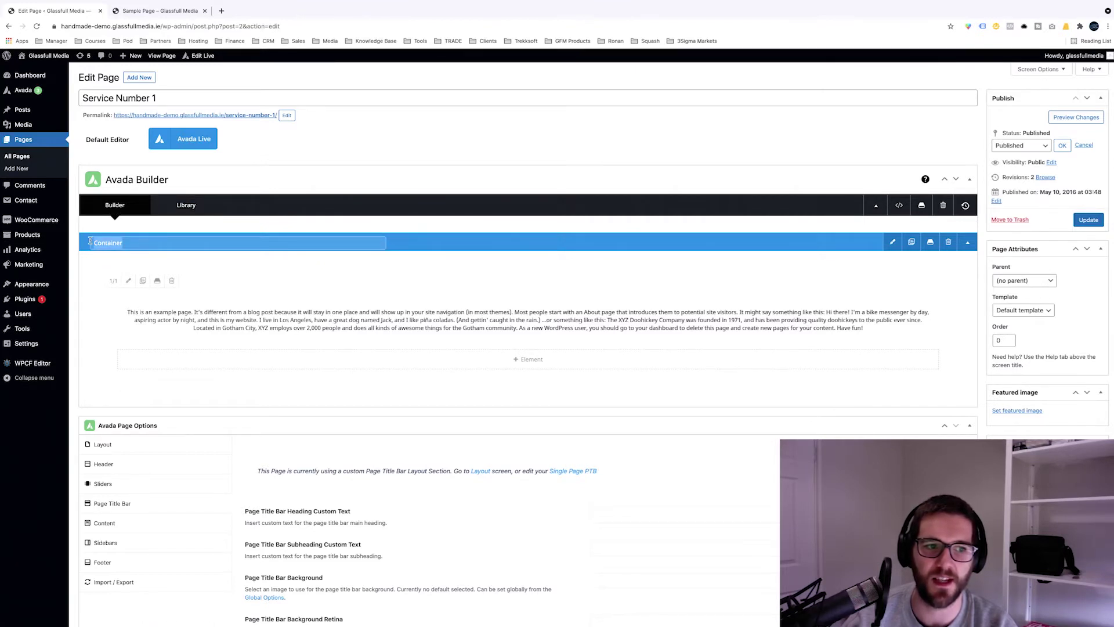
left_click(131, 244)
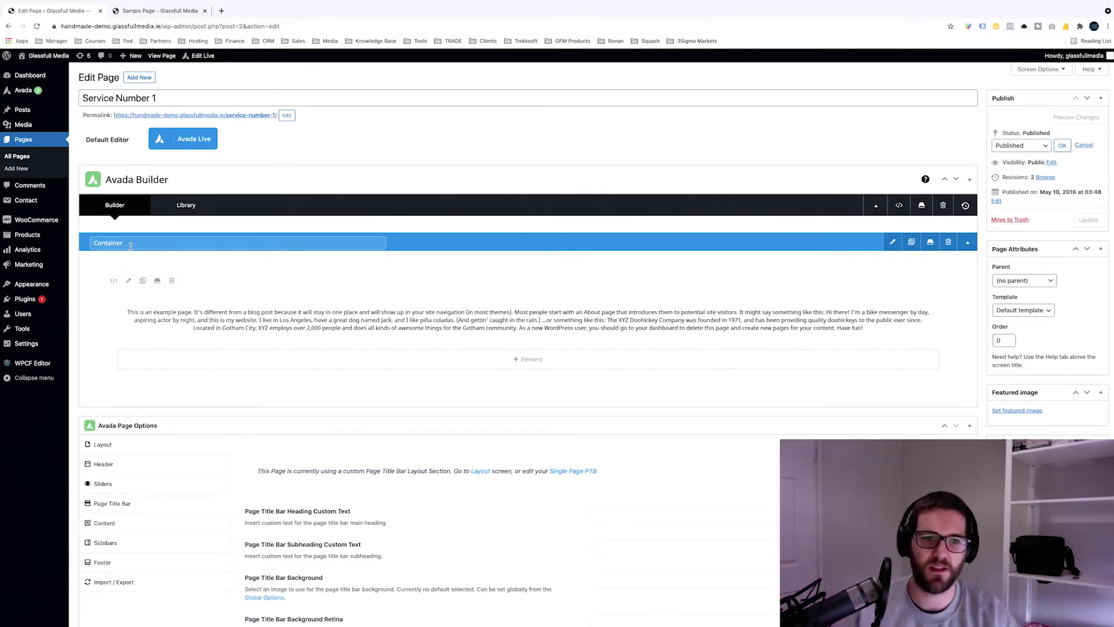
left_click(133, 269)
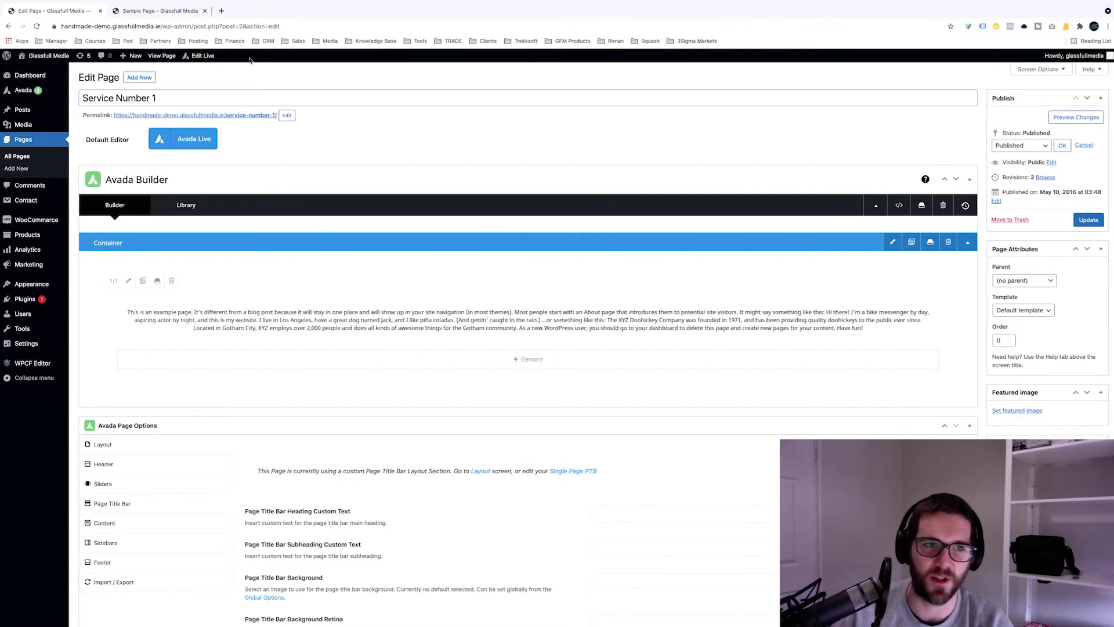
Step: View the live Sample Page and briefly select its example paragraph's opening lines
left_click(171, 15)
left_click_drag(260, 283, 650, 300)
left_click(648, 298)
Step: Clear the paragraph selection and go back to the Avada Builder in the editor tab
left_click(618, 298)
left_click(651, 301)
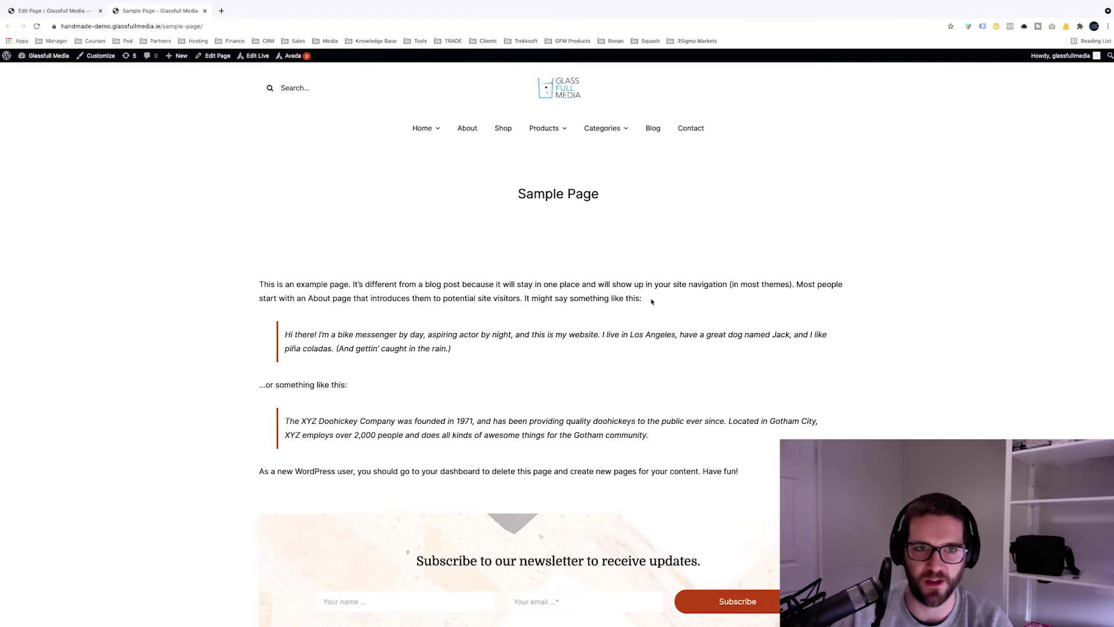
left_click(70, 30)
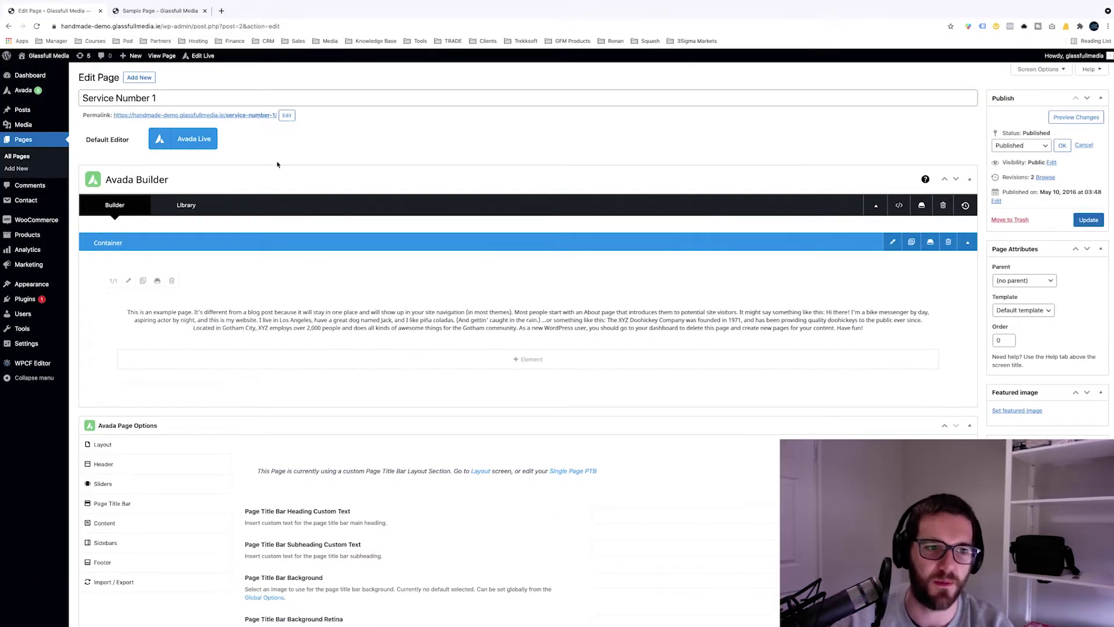
scroll(522, 255, "down", 2)
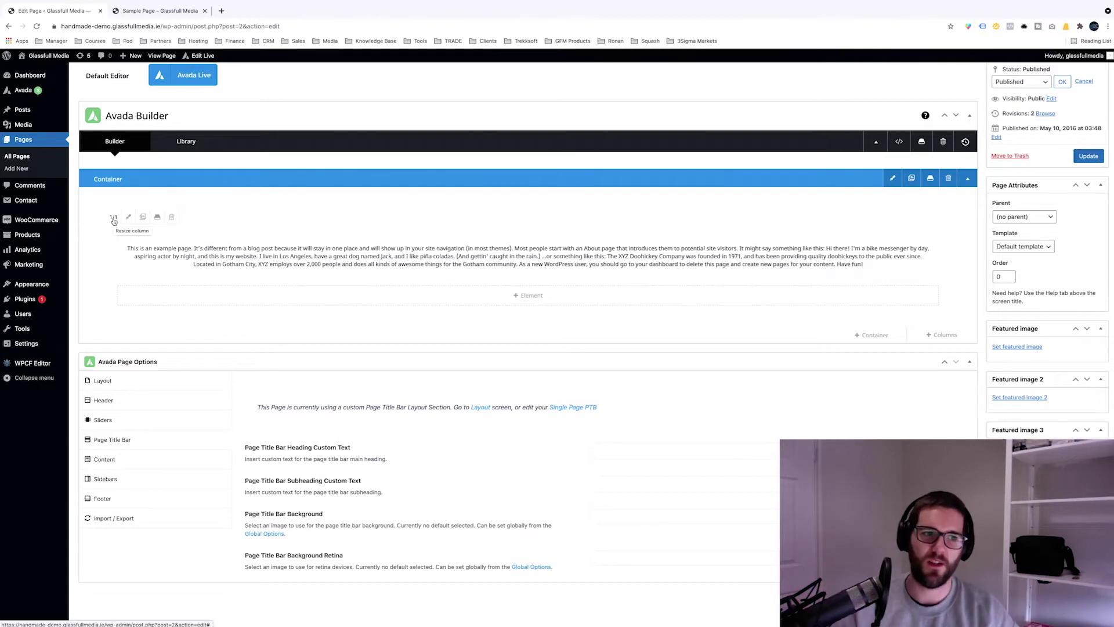
Step: Change the column width from 1/1 to 1/2 and bring up Select Element via + Element
left_click(113, 219)
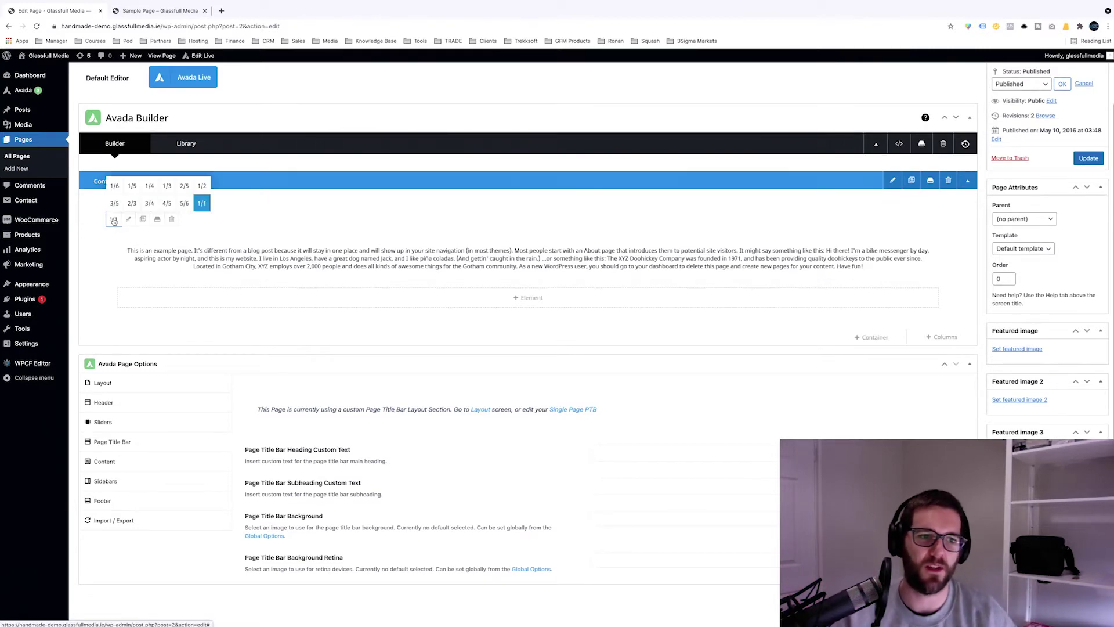
left_click(202, 185)
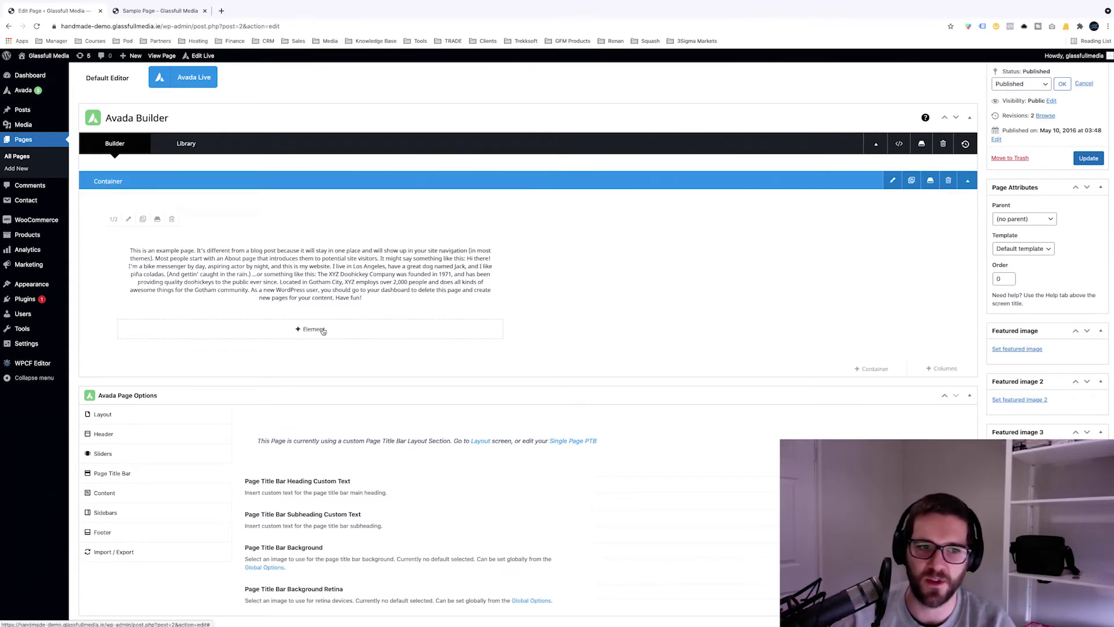
mouse_move(145, 281)
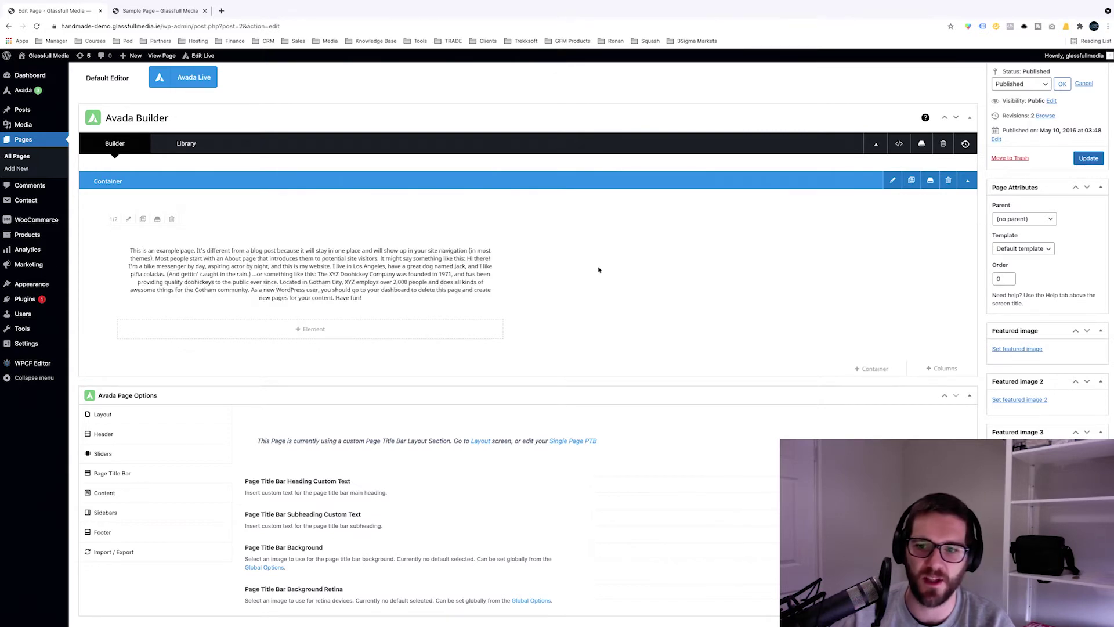
left_click(345, 330)
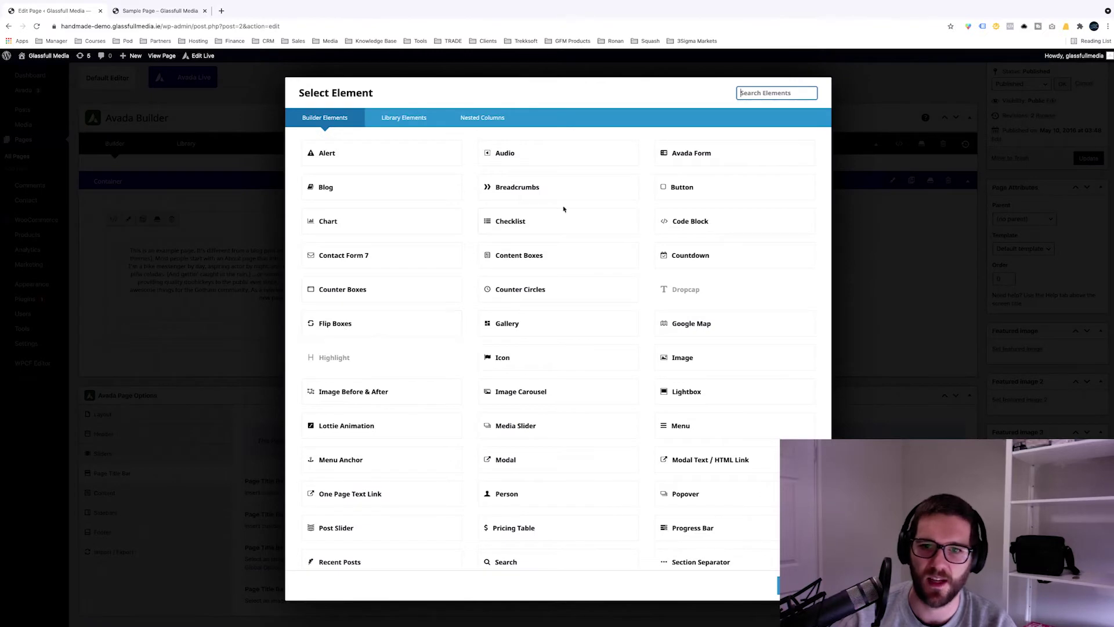
Step: Search 'image', add an Image element, and choose hero-16.jpg from the Media Library
type("image")
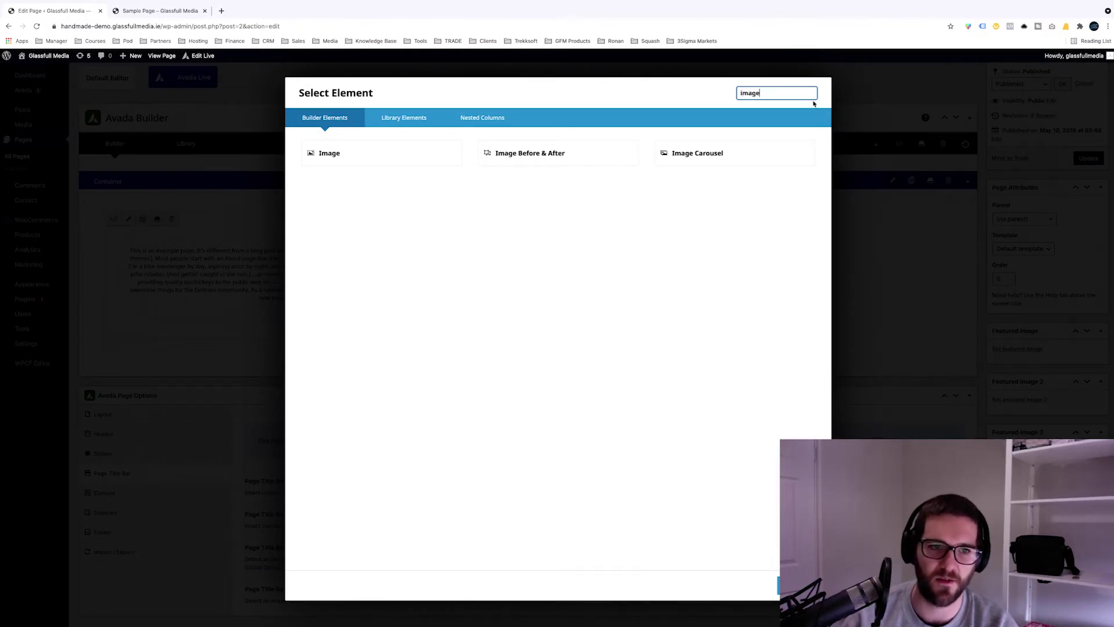
double_click(785, 94)
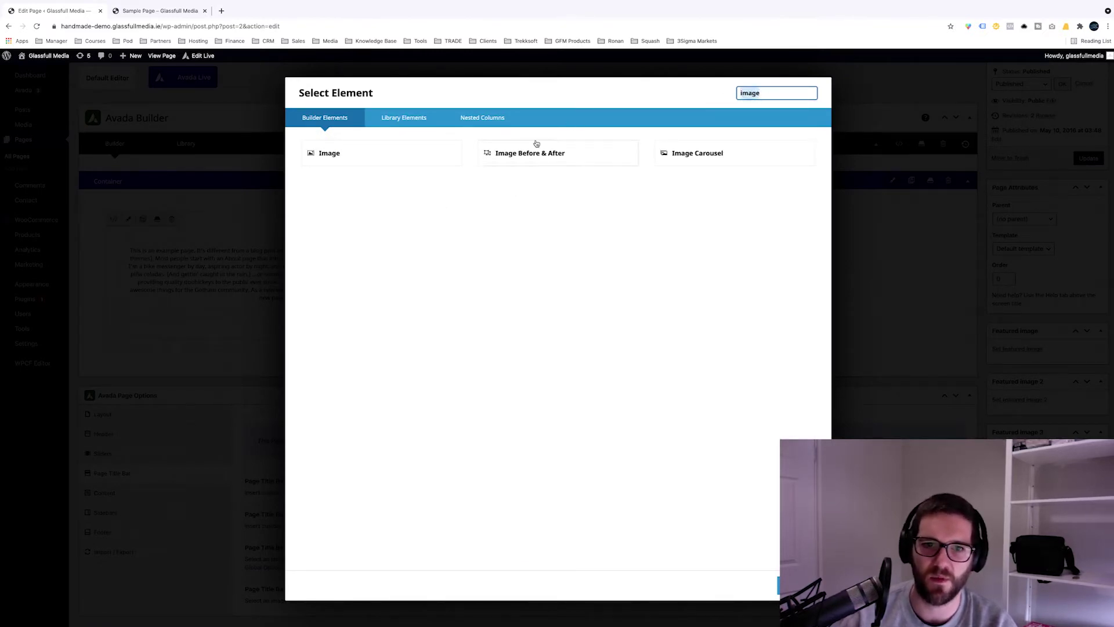
left_click(369, 159)
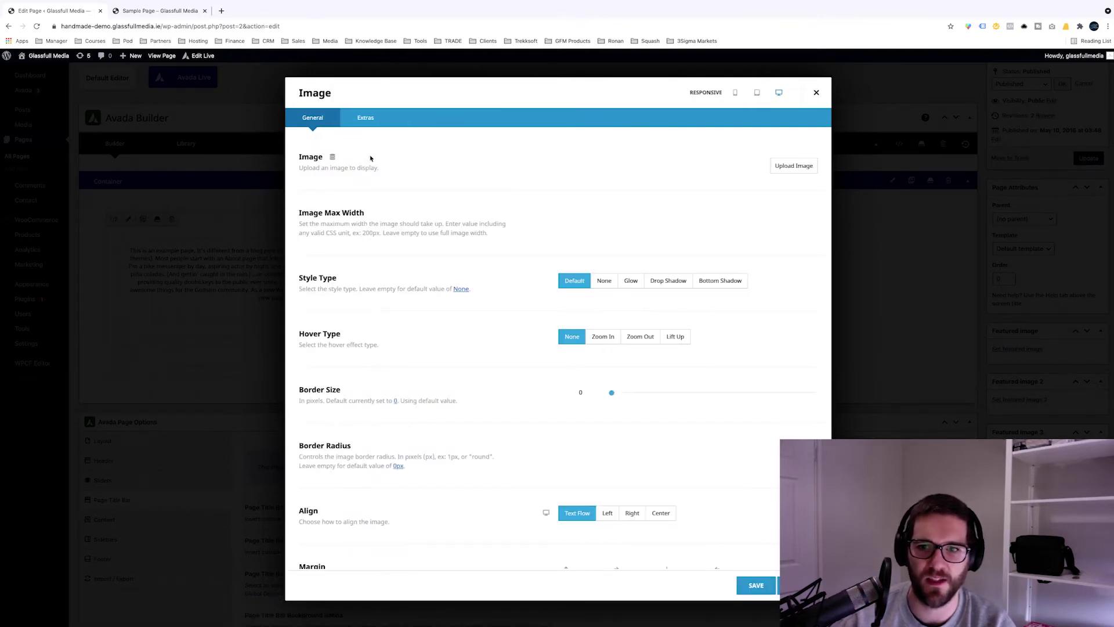
left_click(796, 169)
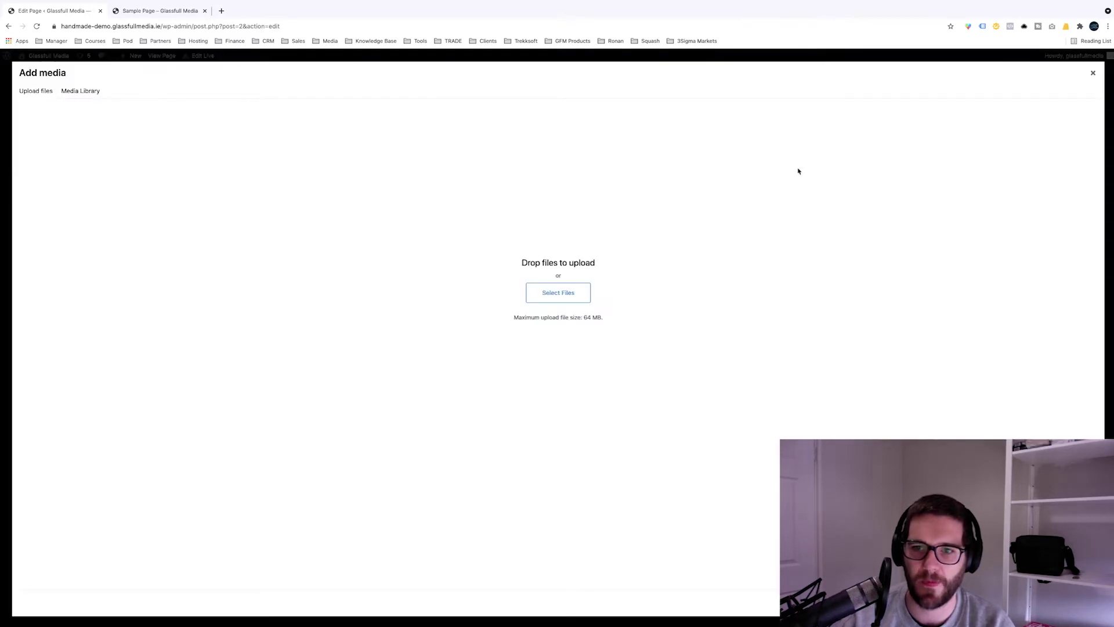
left_click(85, 93)
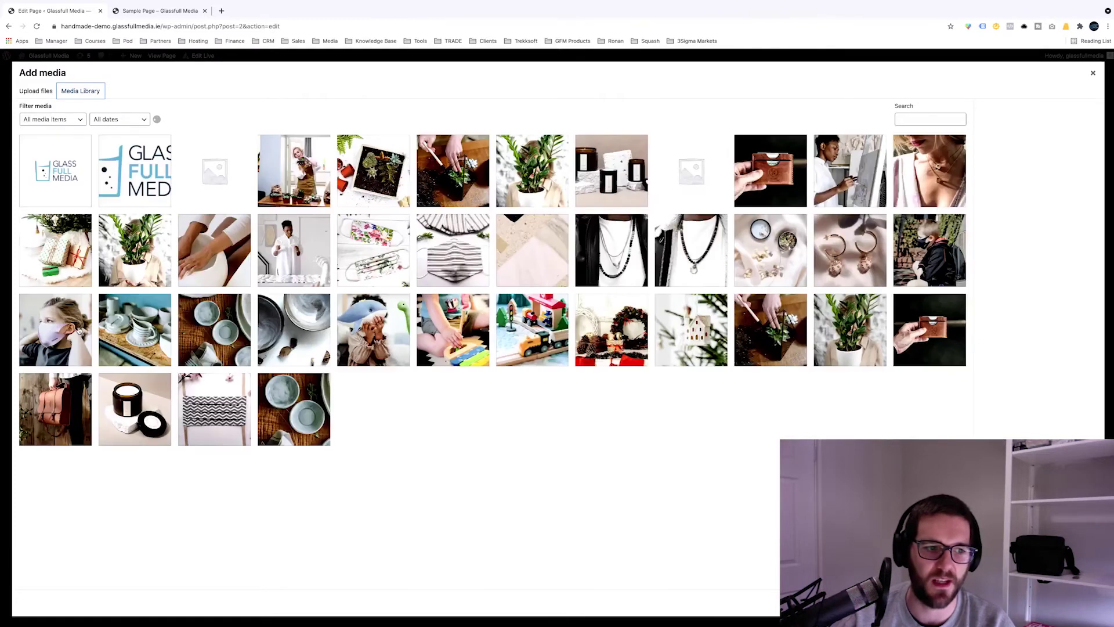
left_click(206, 283)
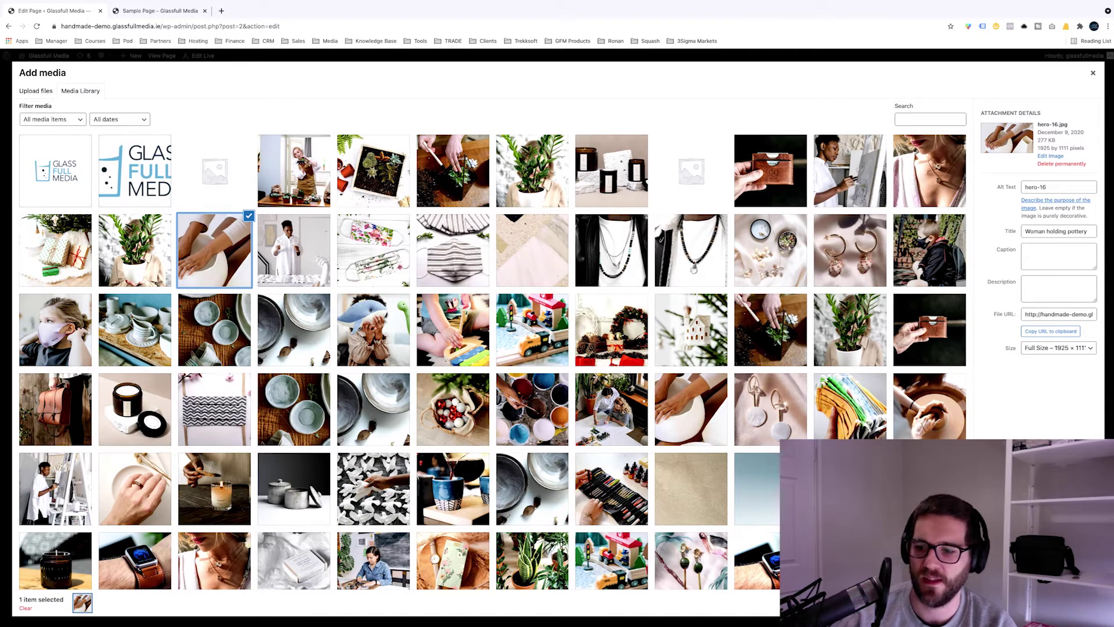
left_click(1073, 602)
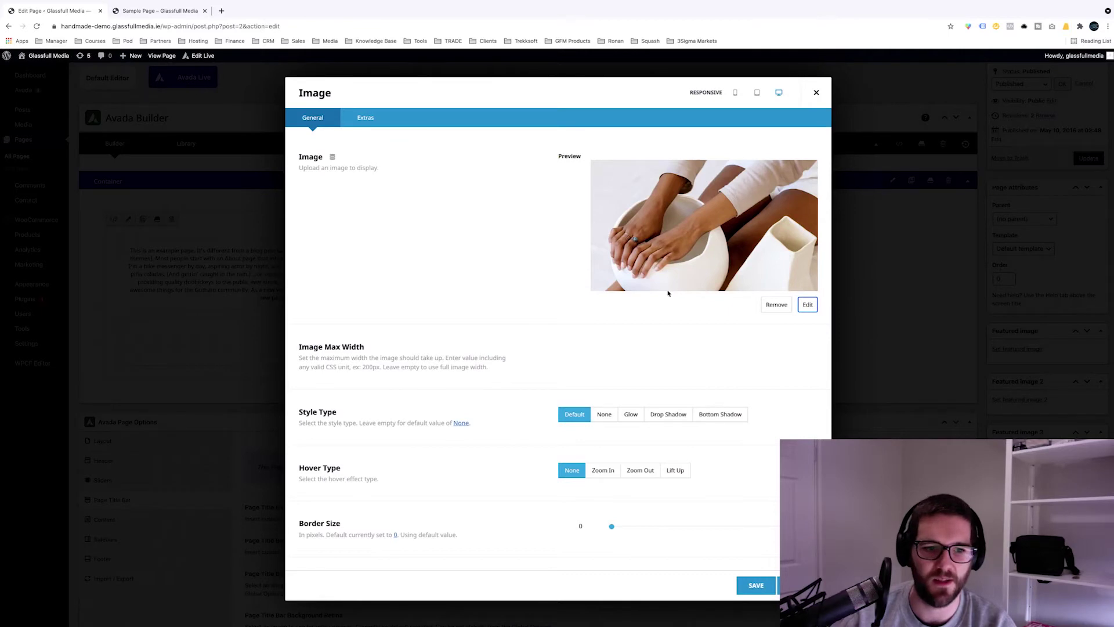
Step: Set the pottery image's Hover Type to Zoom In and save the Image element
scroll(668, 293, "down", 1)
scroll(668, 293, "down", 1)
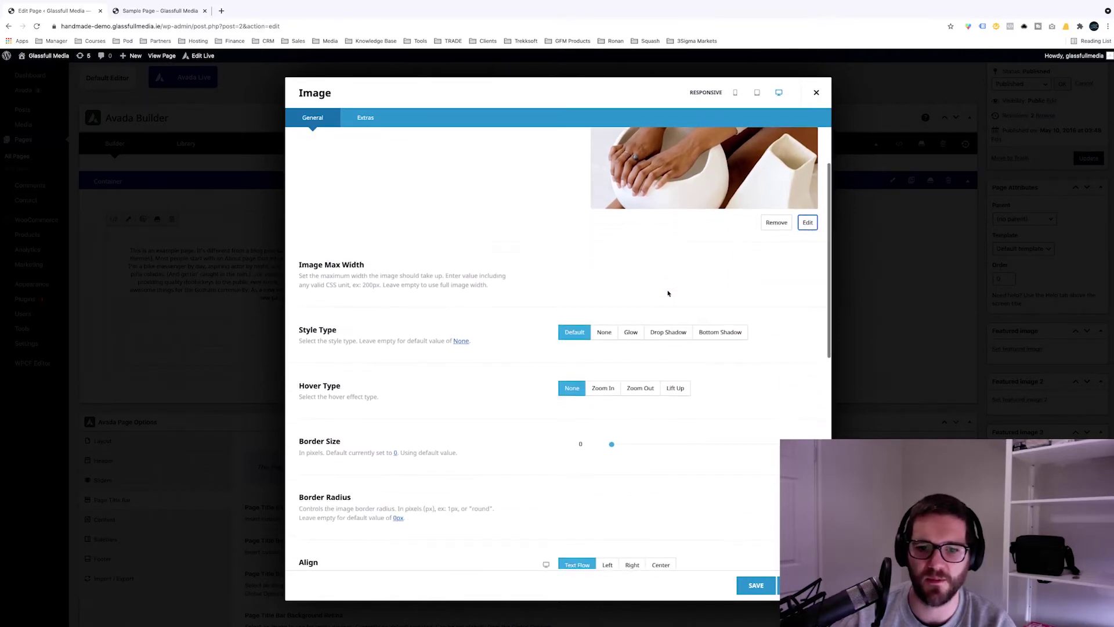
left_click_drag(328, 342, 406, 343)
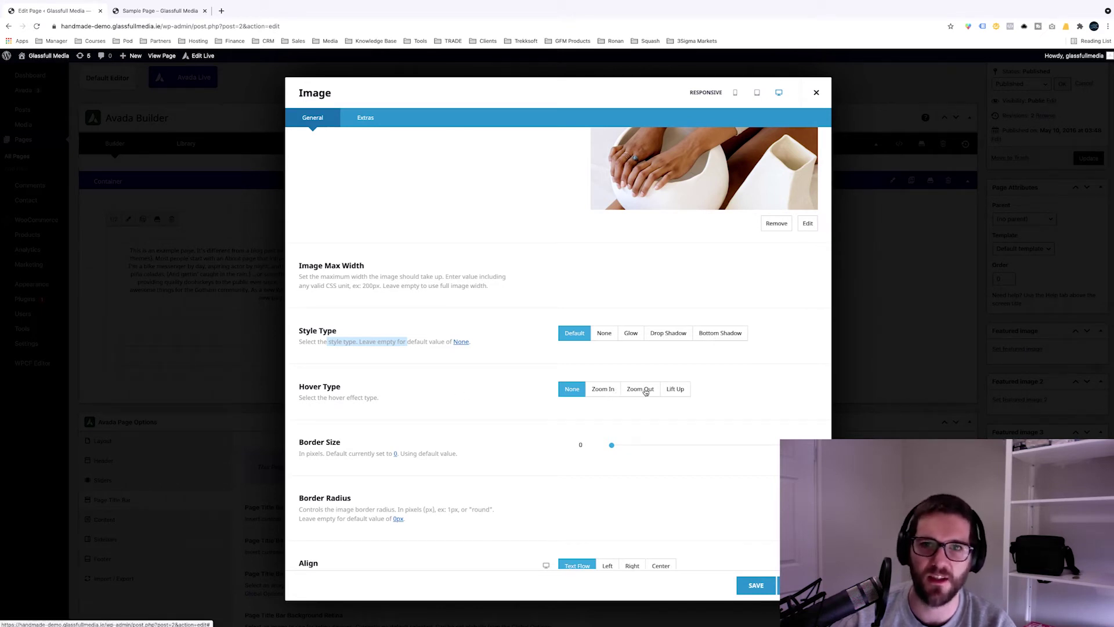
left_click(603, 393)
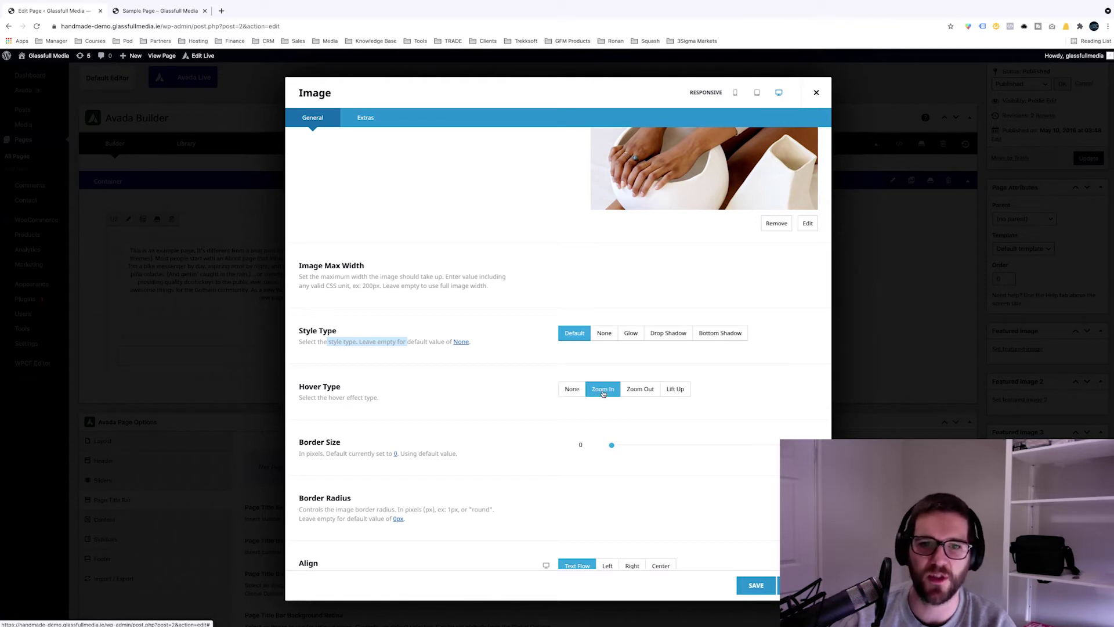
scroll(542, 398, "down", 3)
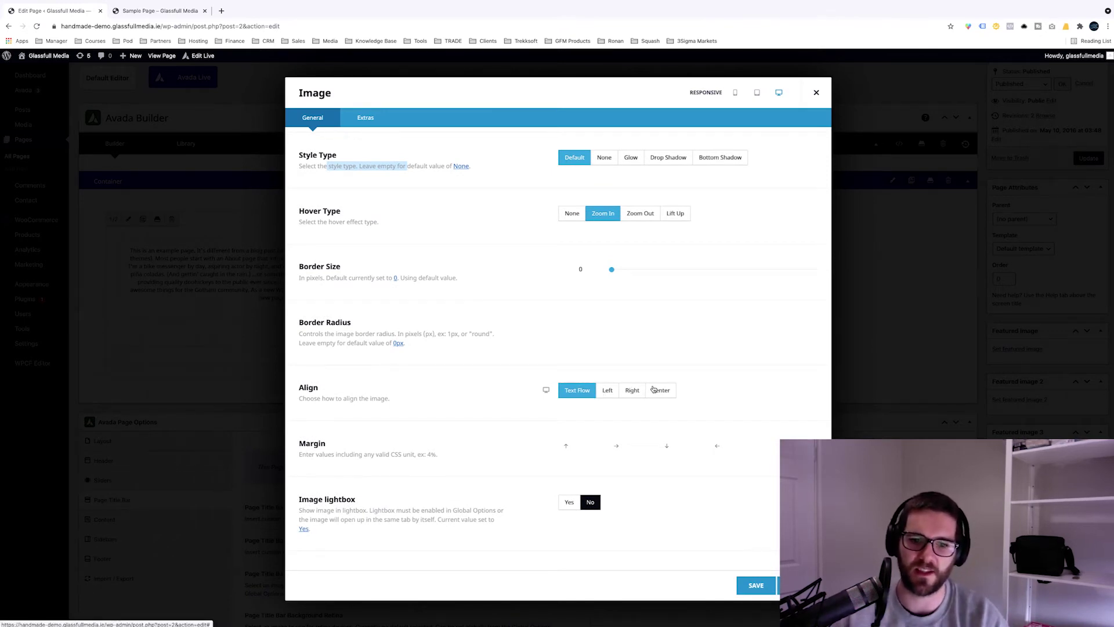
scroll(654, 390, "down", 3)
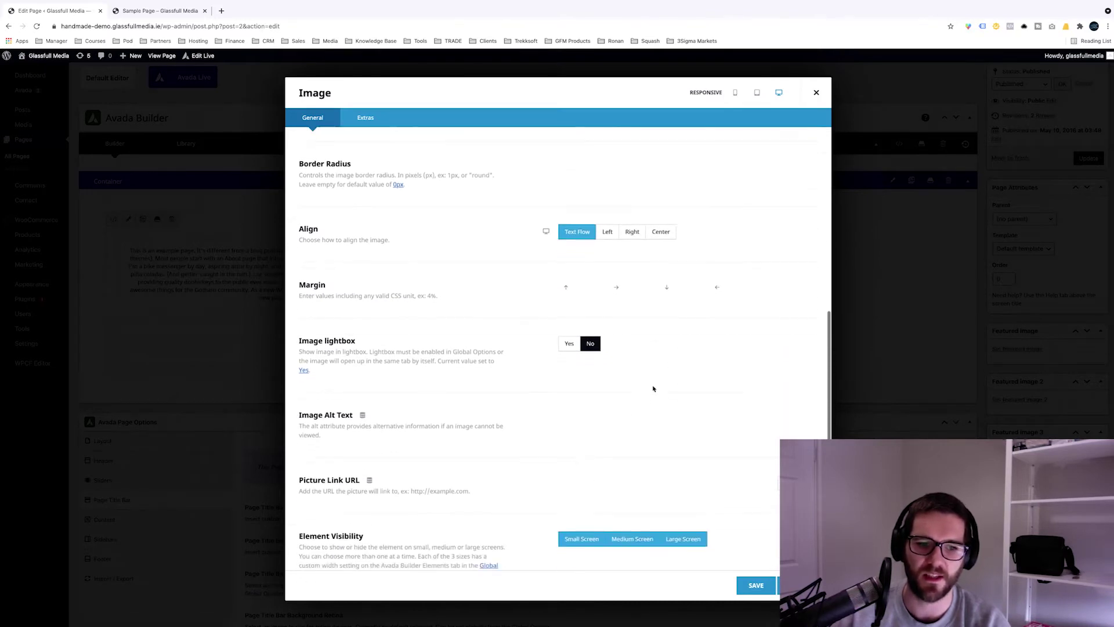
scroll(653, 388, "down", 2)
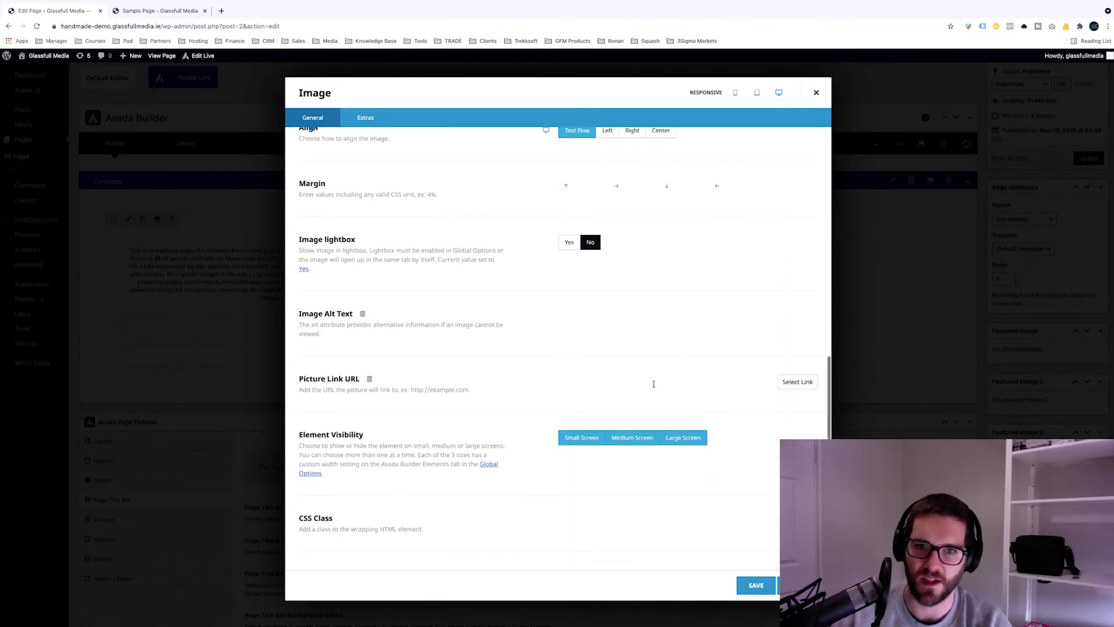
scroll(654, 383, "down", 1)
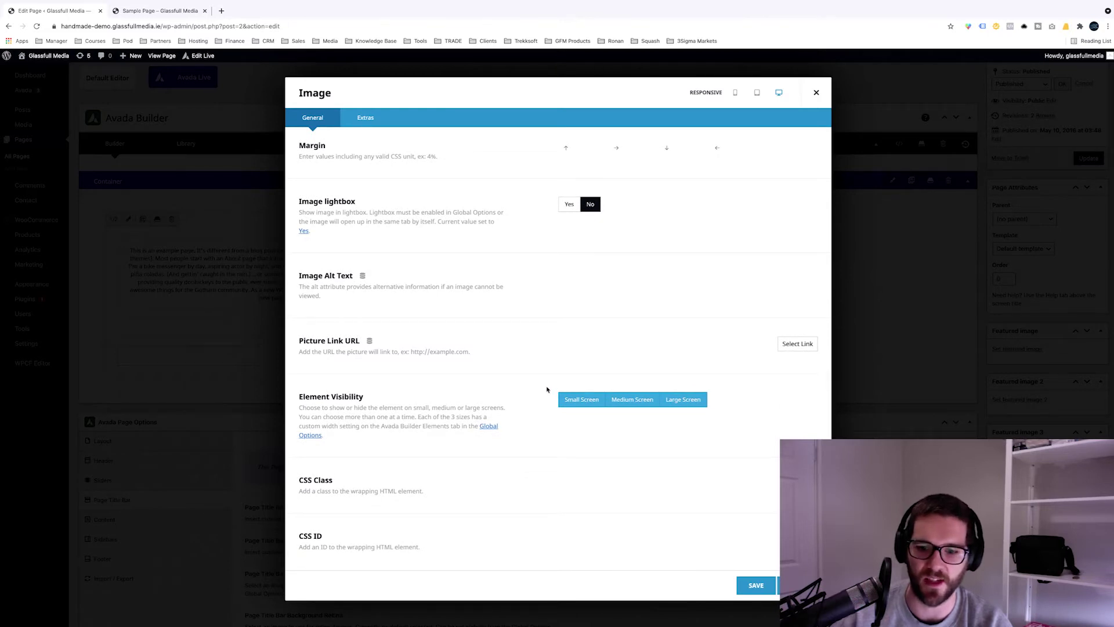
scroll(547, 389, "up", 12)
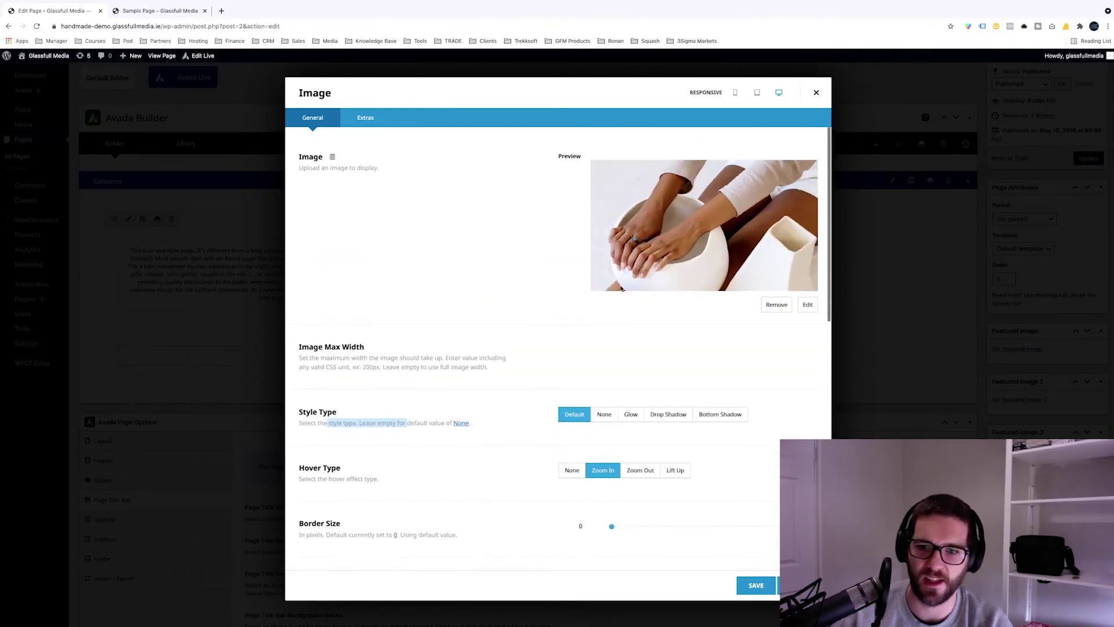
scroll(682, 295, "down", 3)
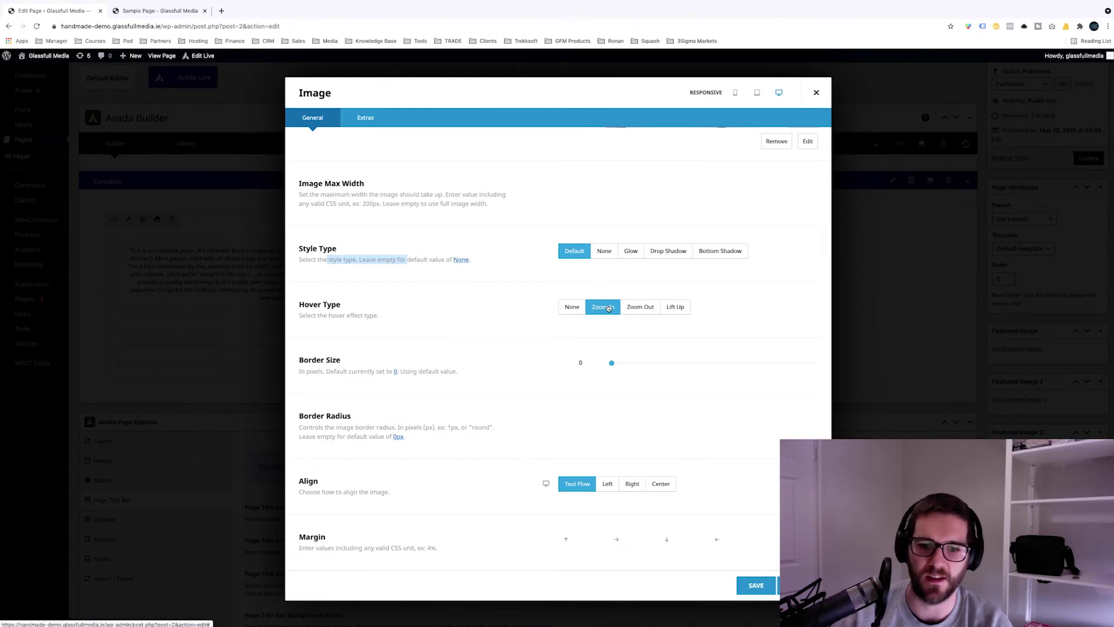
left_click(756, 585)
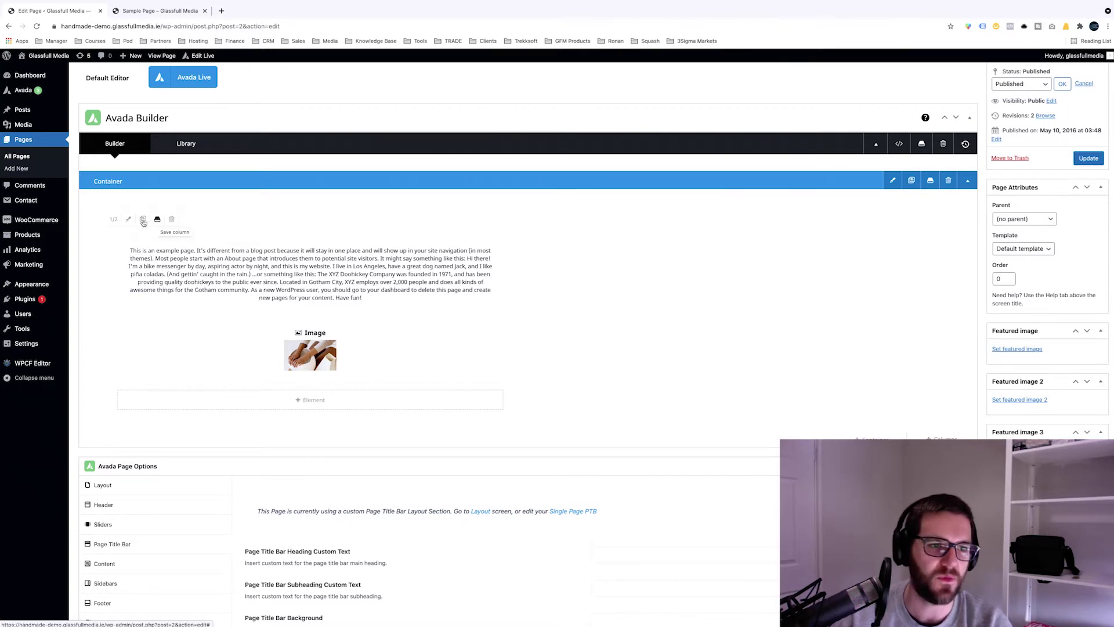
Step: Clone the text-and-image column, update the page, and switch to the live site
left_click(141, 221)
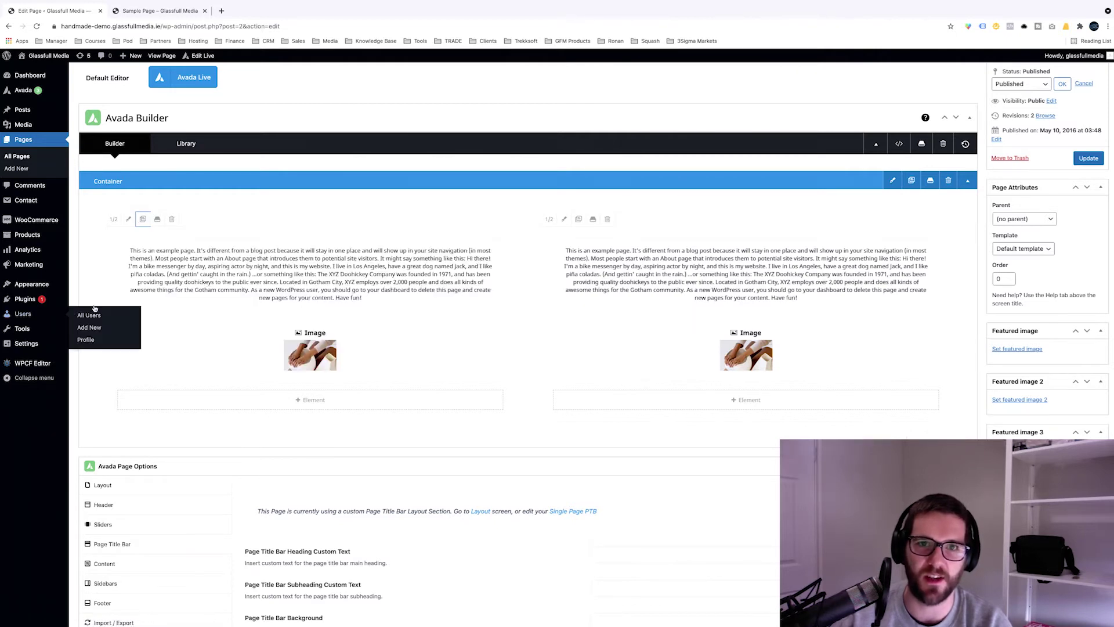
left_click(1088, 158)
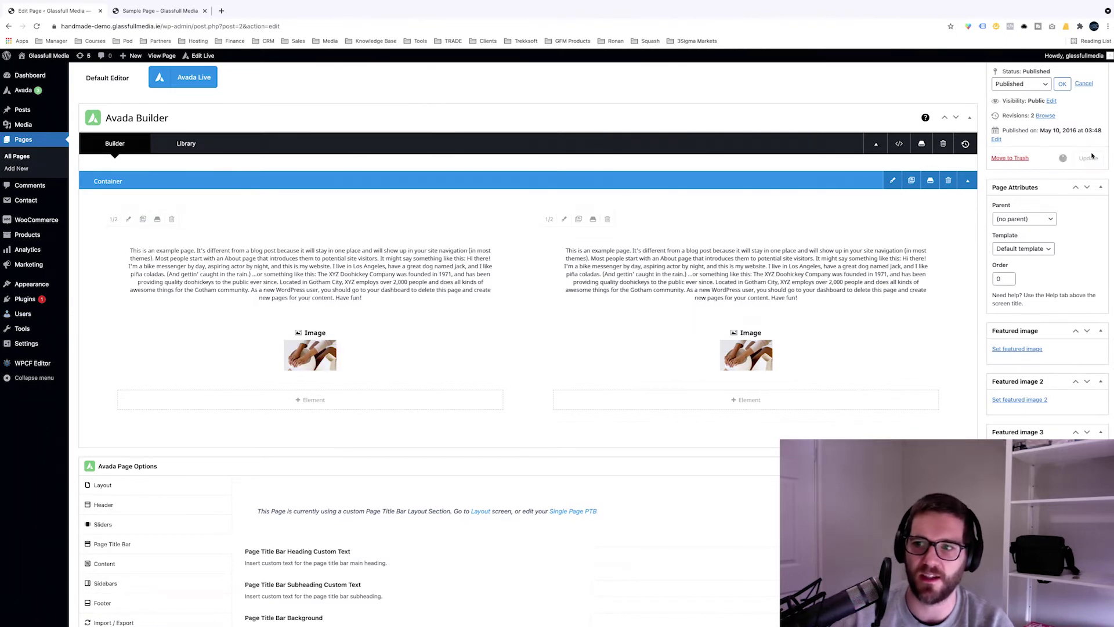
left_click(163, 14)
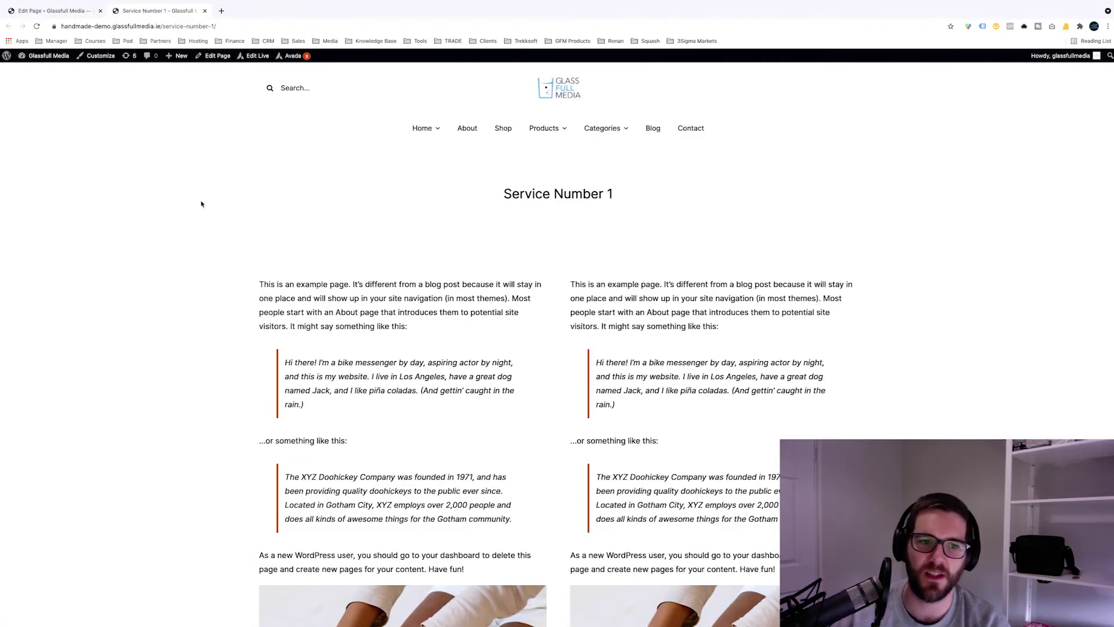
Step: Look over the two duplicated columns on the live page, then return to the editor
scroll(202, 204, "down", 2)
left_click_drag(267, 221, 467, 502)
left_click_drag(578, 220, 800, 483)
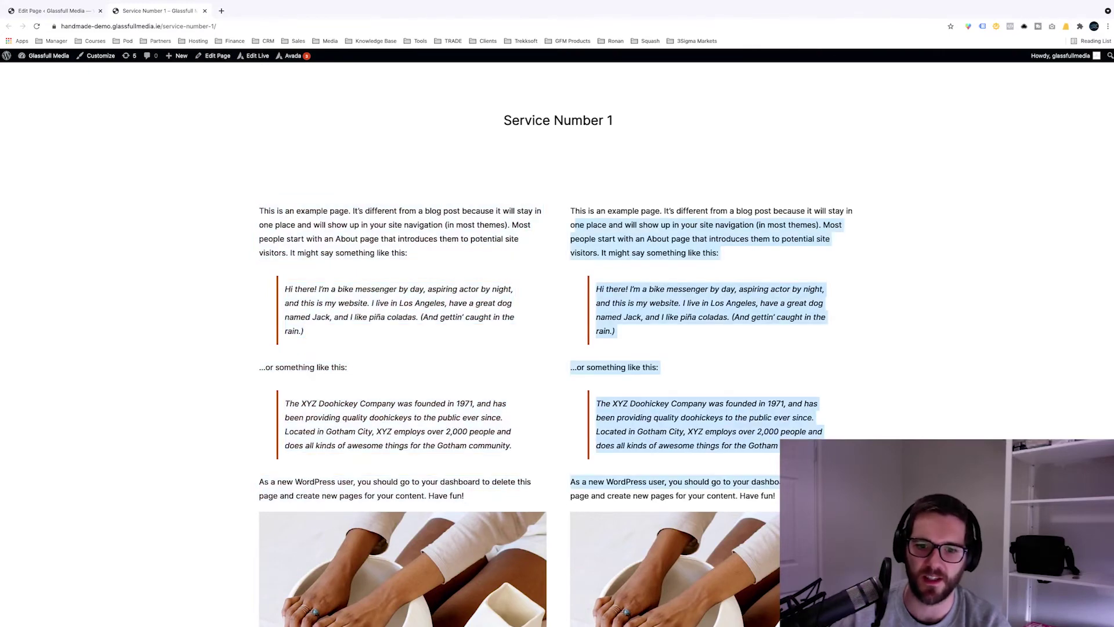
scroll(552, 242, "down", 3)
scroll(551, 243, "down", 2)
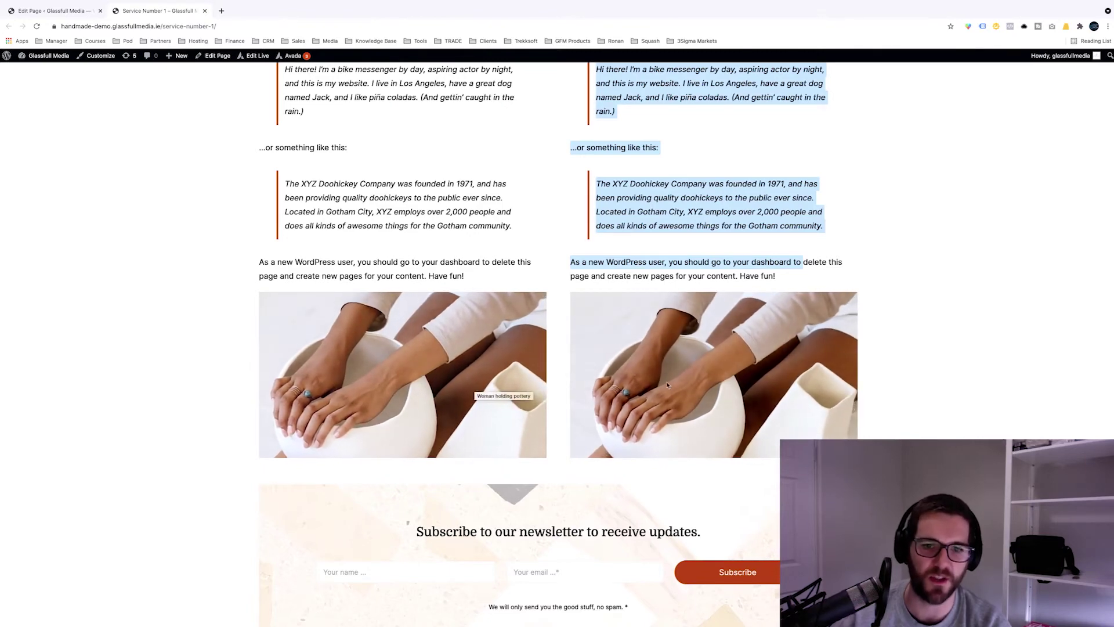
scroll(663, 357, "up", 5)
left_click(58, 10)
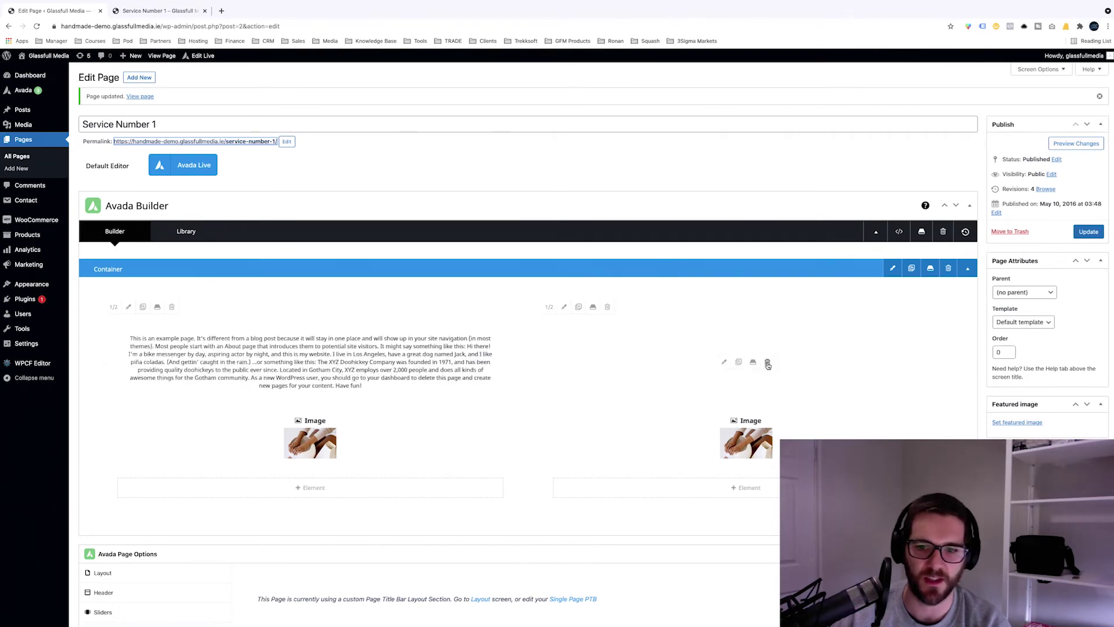
Step: Delete the right column's text block, check the live page, and return to the editor
left_click(768, 363)
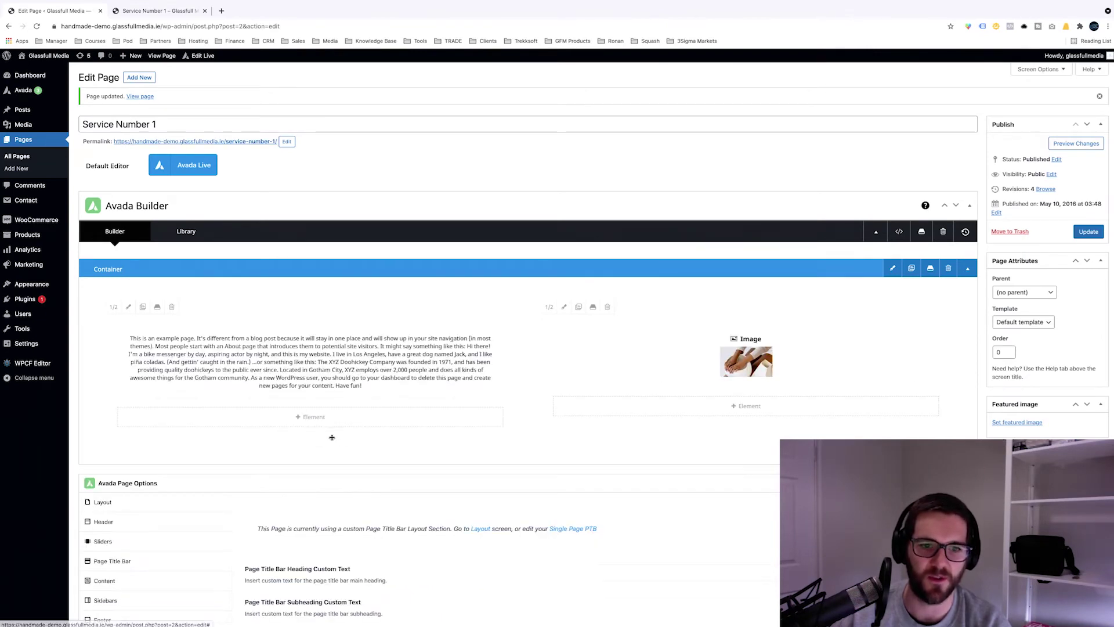
left_click(170, 11)
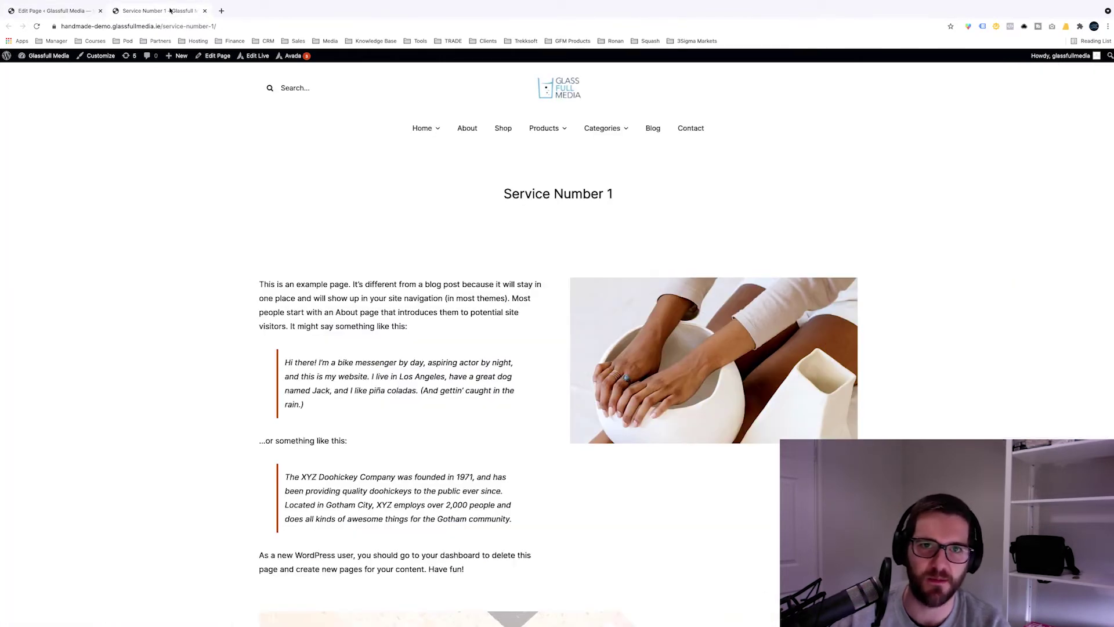
left_click(70, 11)
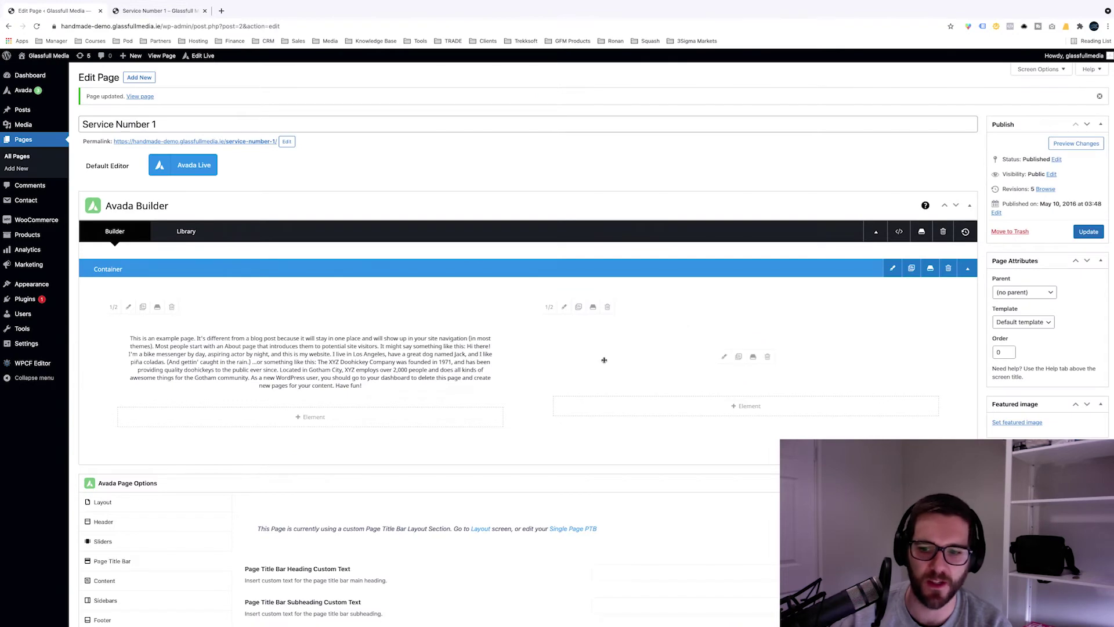
scroll(549, 382, "down", 1)
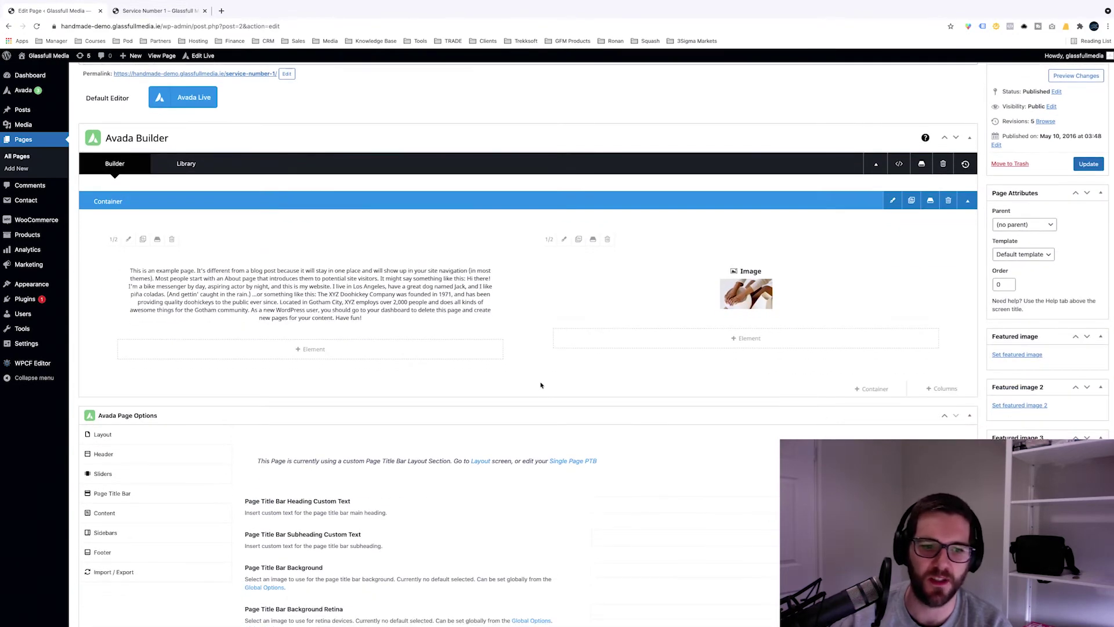
scroll(541, 379, "down", 1)
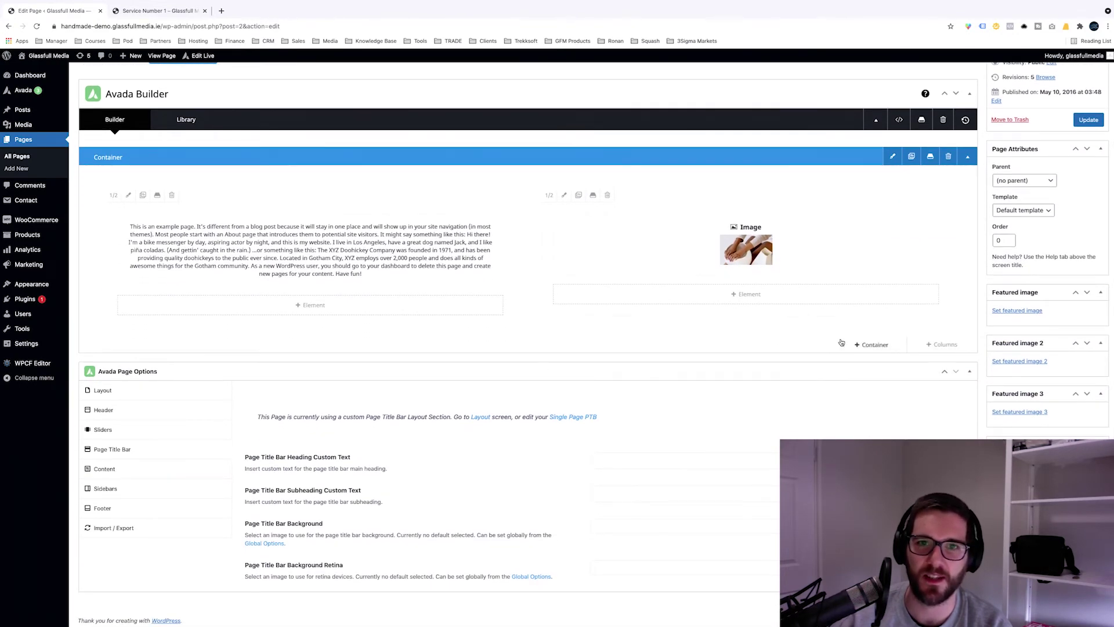
Step: Insert a new container using the 1/4 1/4 1/4 1/4 column layout
left_click(858, 343)
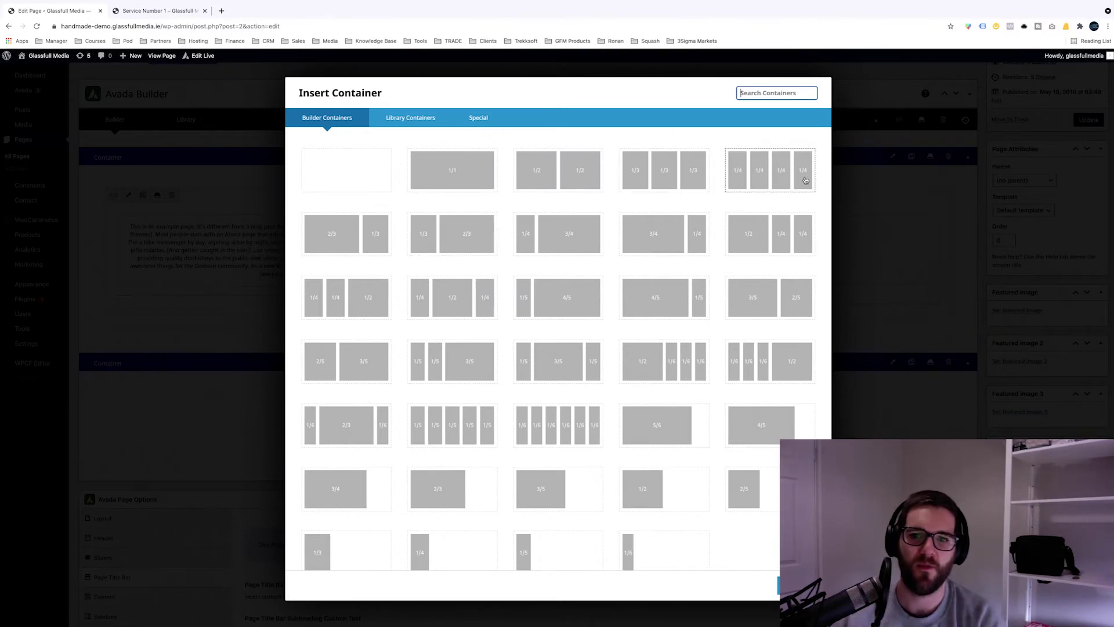
left_click(804, 180)
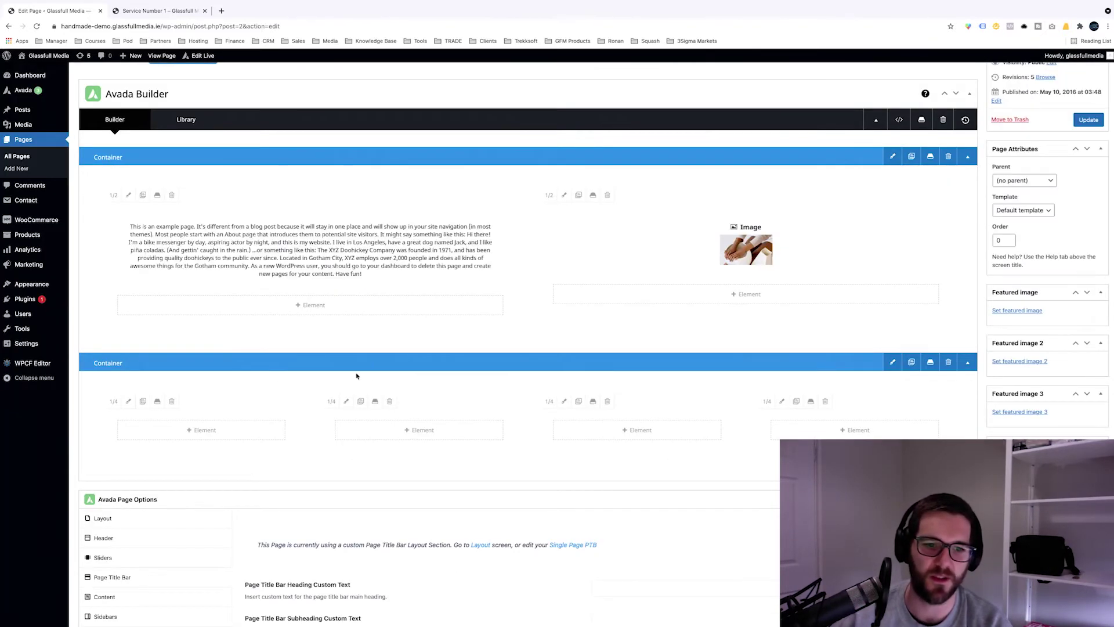
scroll(406, 285, "up", 1)
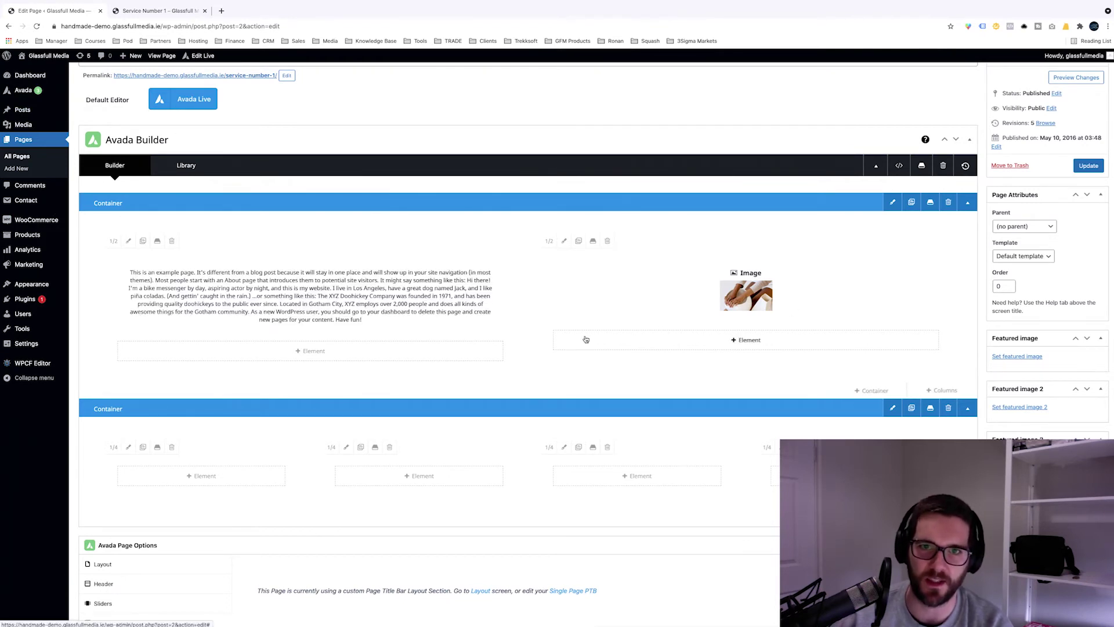
Step: Collapse the first container and name the second container '4 x image container'
left_click(968, 203)
left_click(209, 221)
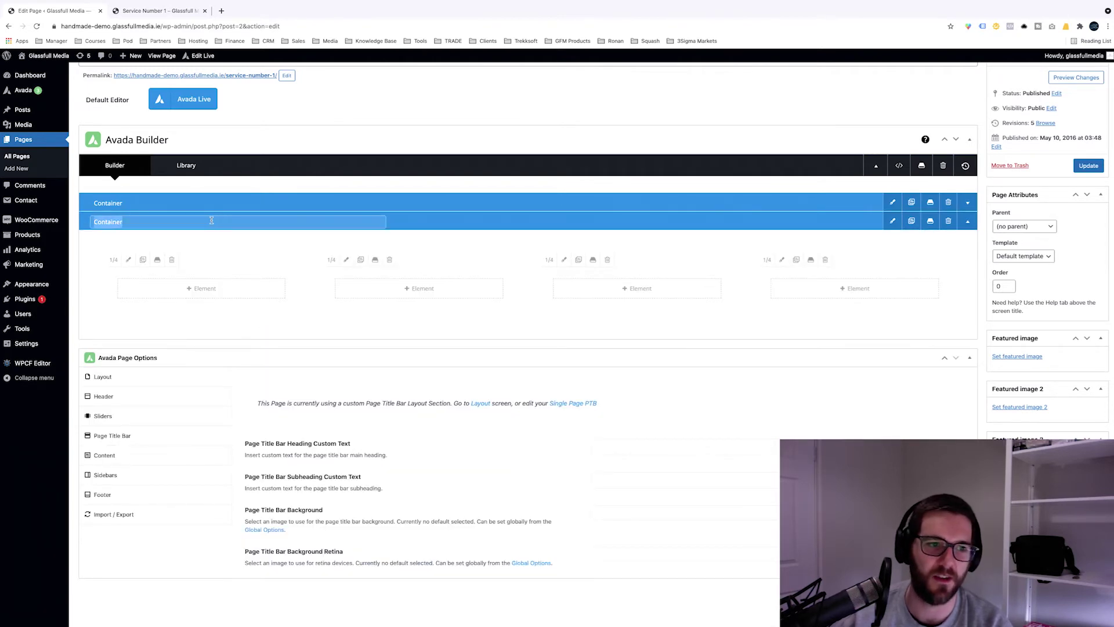
type("4 x image container")
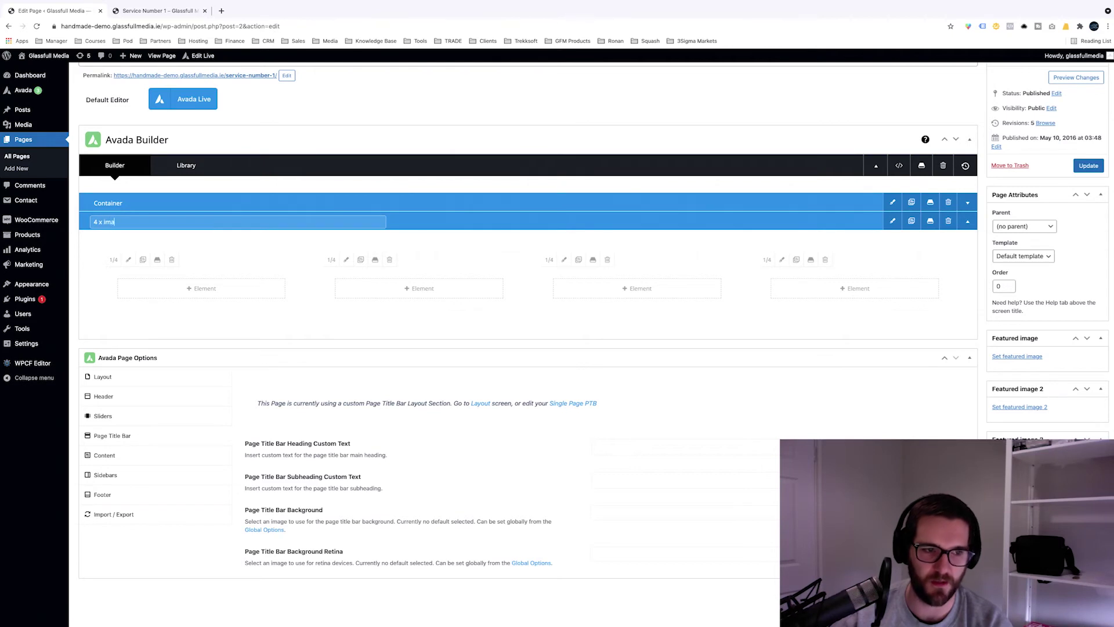
key("Return")
scroll(200, 225, "up", 1)
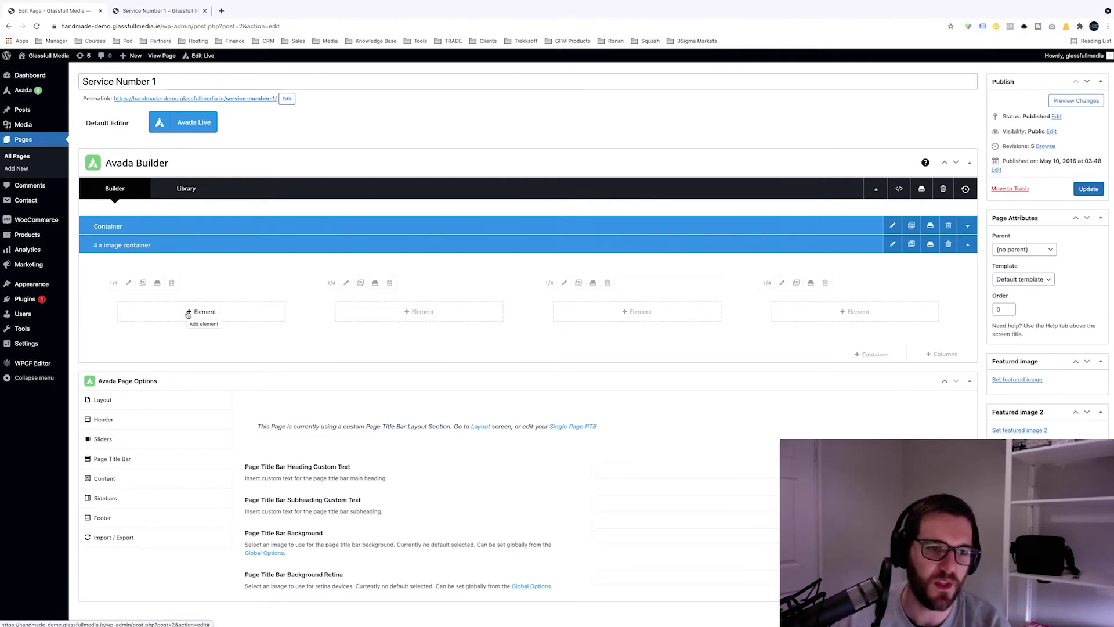
Step: Add a Chart element titled 'Client Feedback' to the first quarter column and save it
left_click(187, 314)
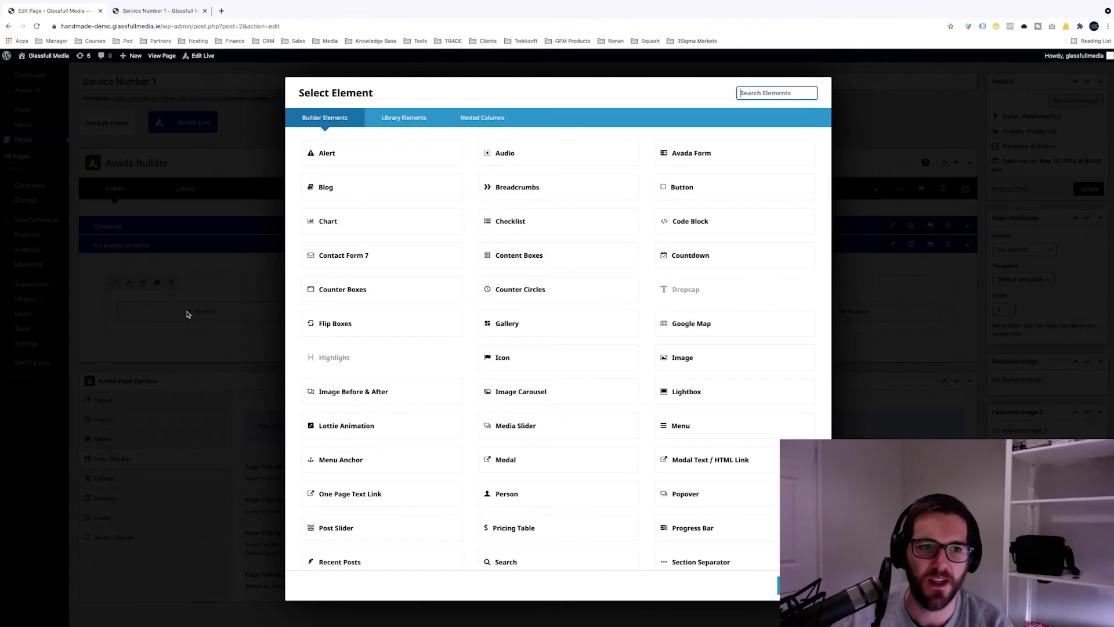
left_click(433, 230)
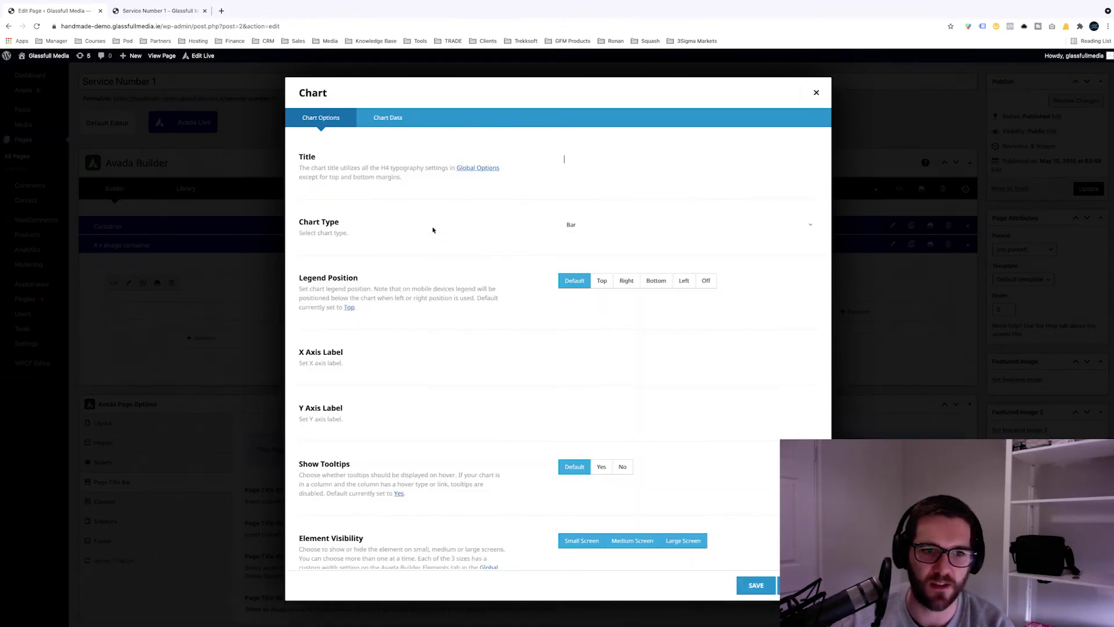
left_click(650, 162)
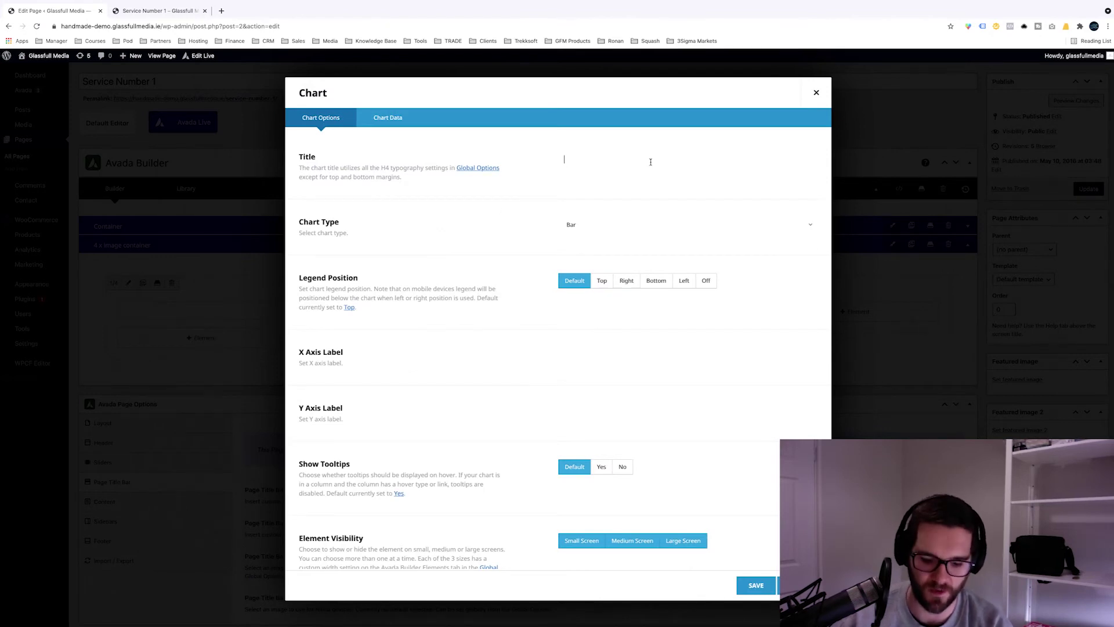
type("Client Feedback")
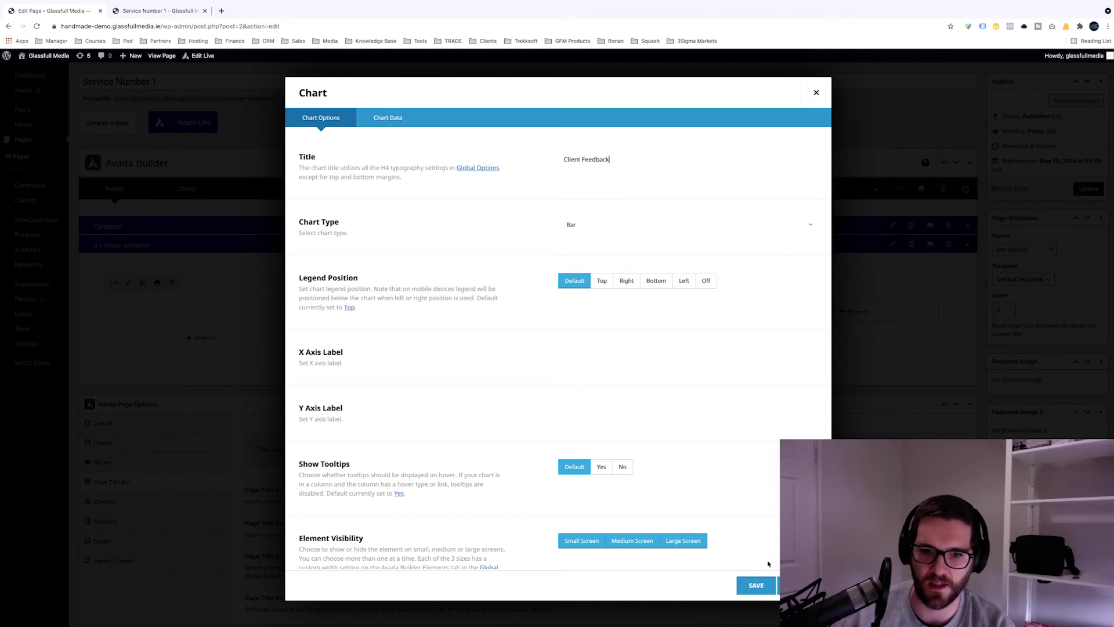
left_click(753, 584)
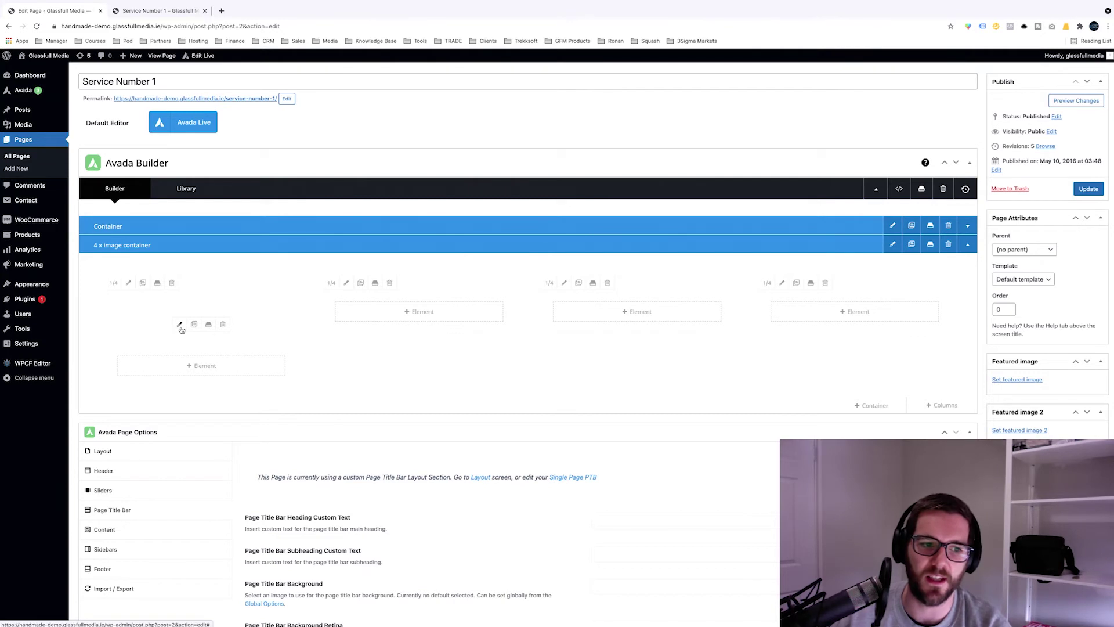
Step: Reopen the Client Feedback chart's settings for editing
left_click(180, 325)
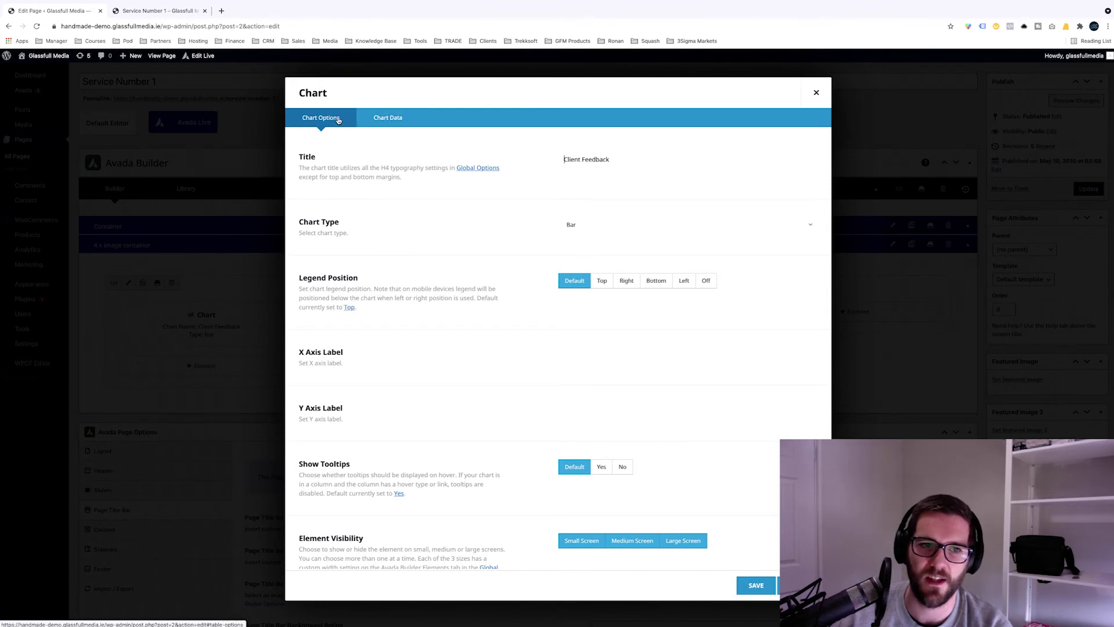
scroll(479, 199, "down", 3)
scroll(479, 199, "up", 1)
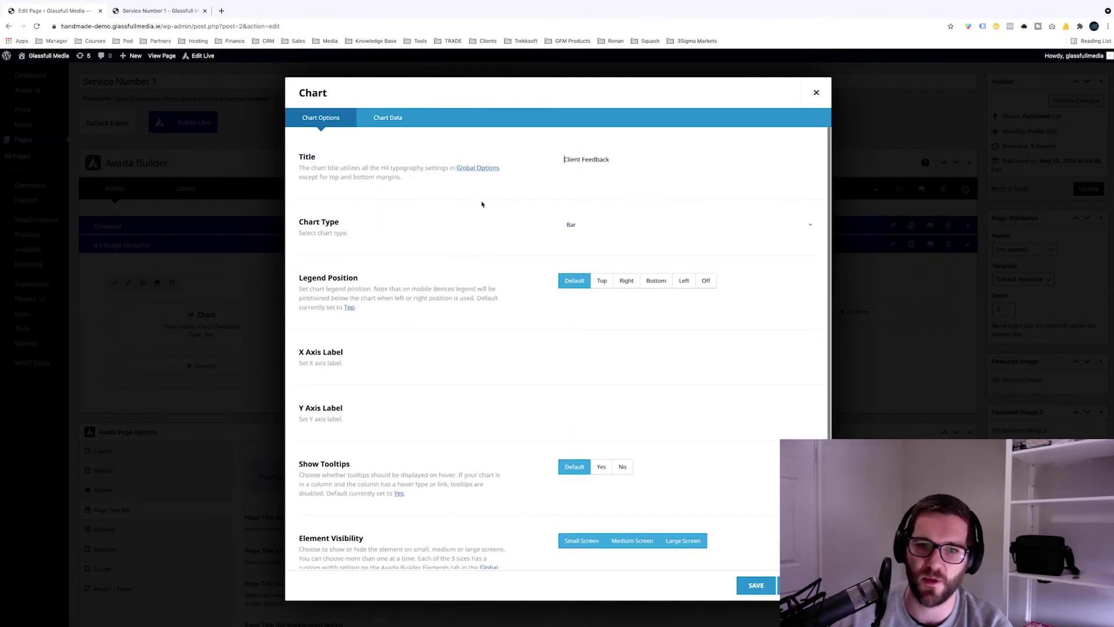
scroll(482, 203, "down", 3)
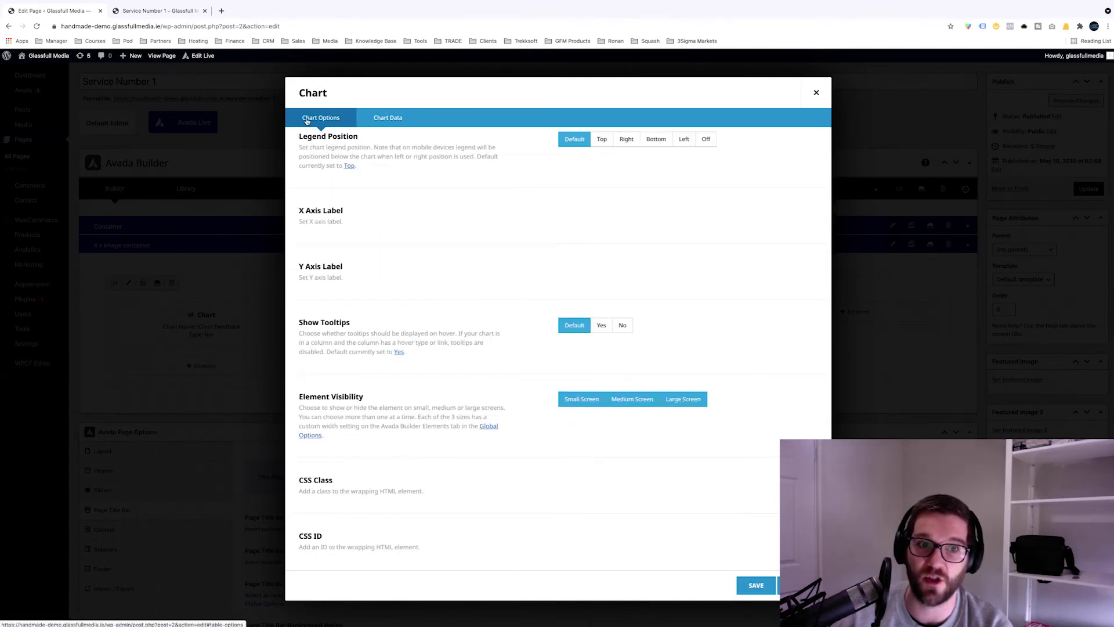
Step: Label the chart's data columns Basic Review, Bronze Review and Gold Review
left_click(375, 118)
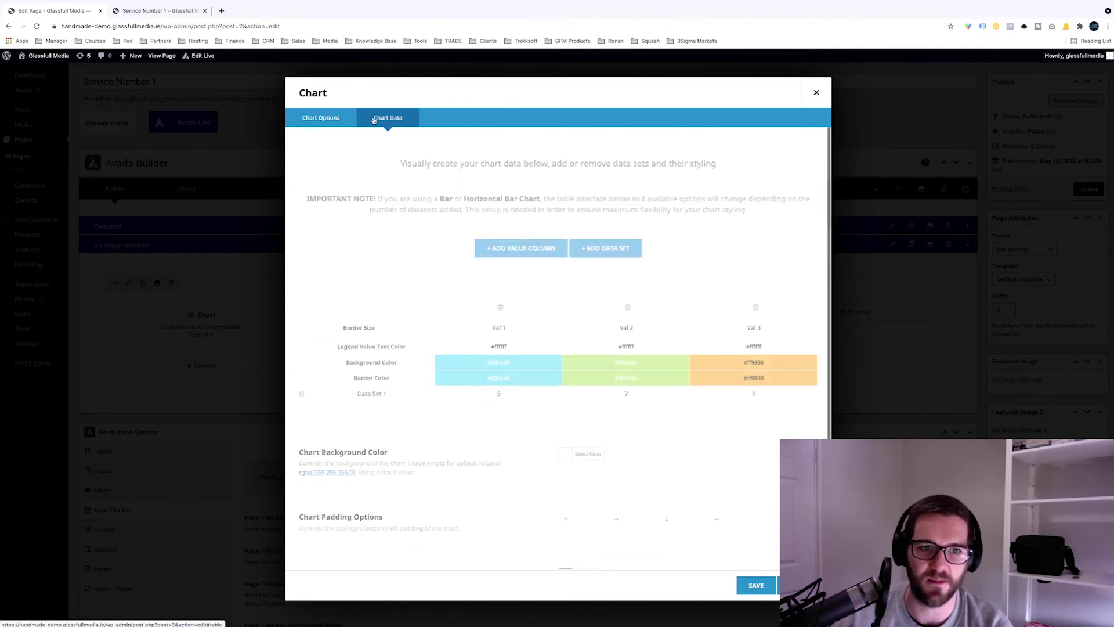
left_click(514, 331)
key("Tab")
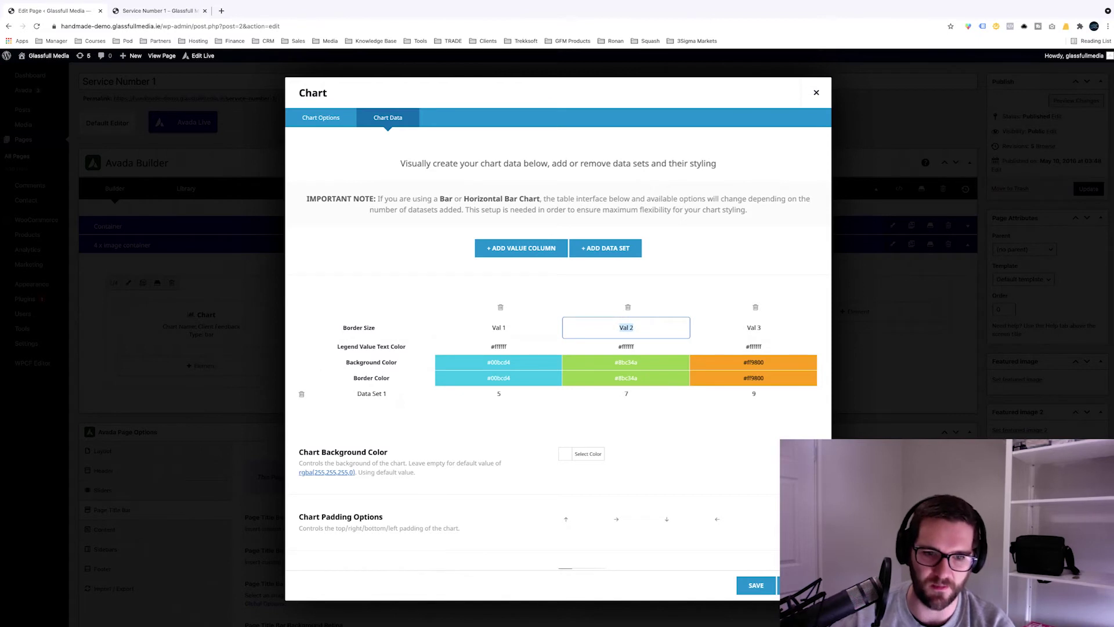
key("shift+Tab")
key("shift+Tab")
key("Tab")
type("Basi")
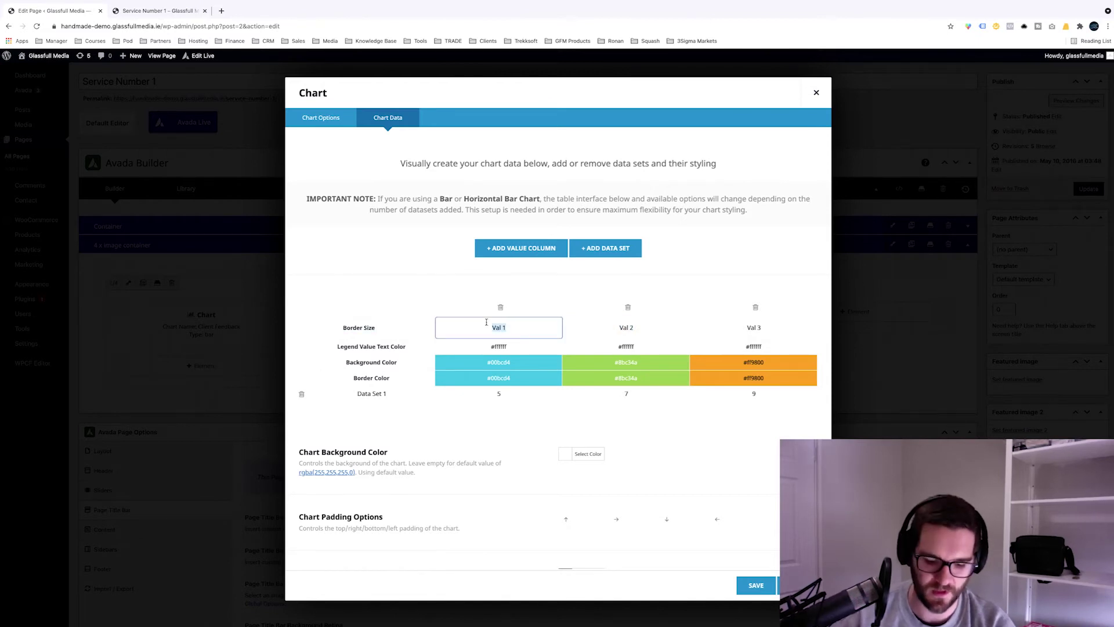
type("c Review")
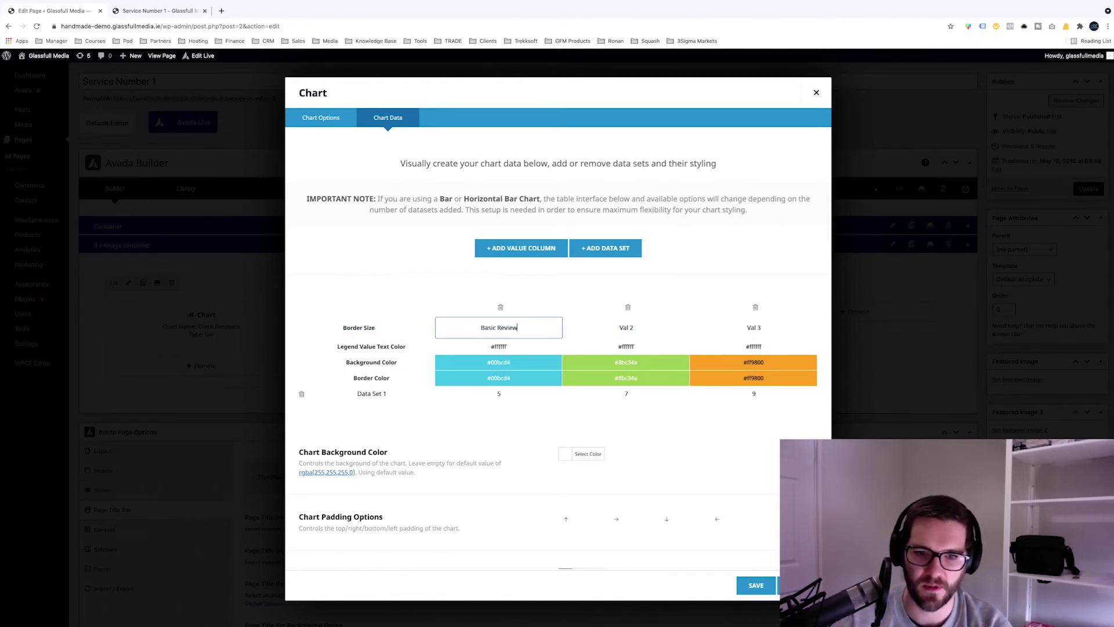
key("Tab")
type("Bronze Review")
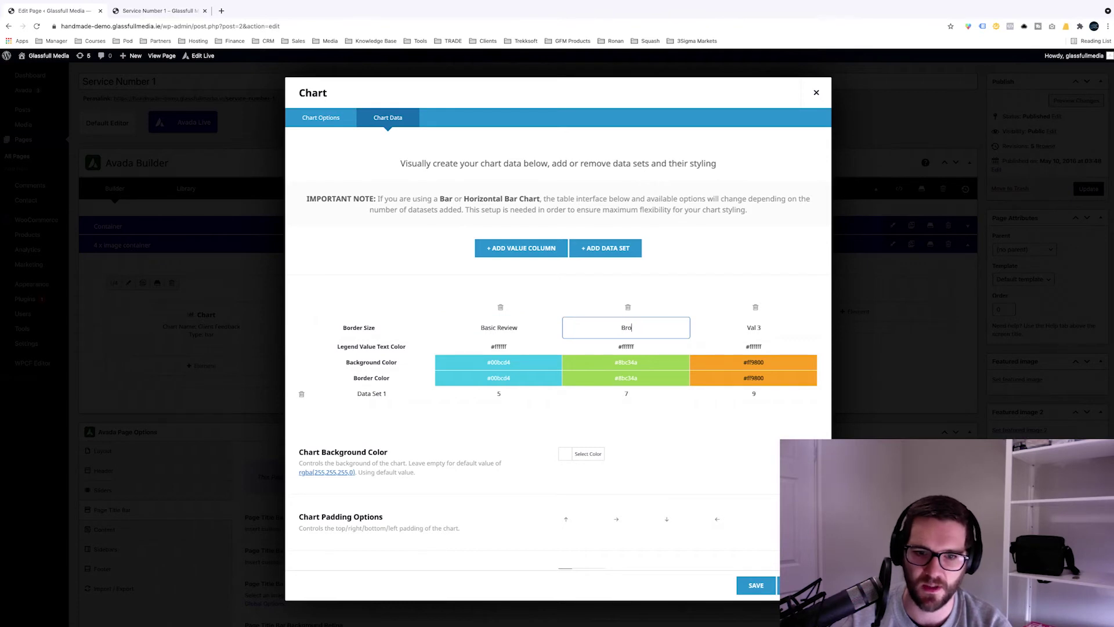
key("Tab")
type("Gold Review")
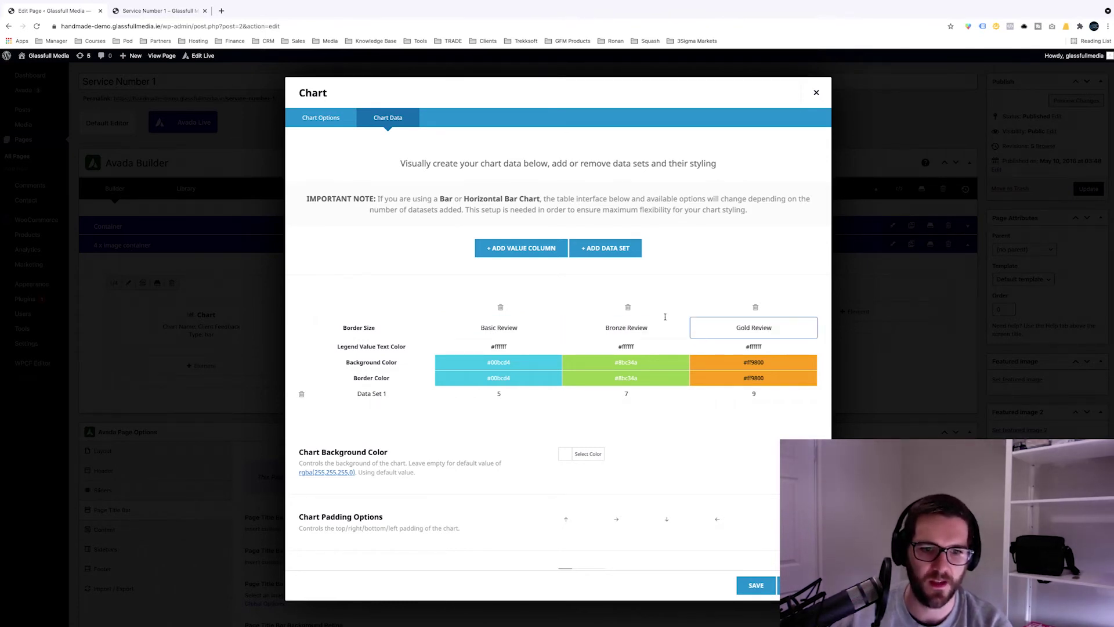
left_click(666, 299)
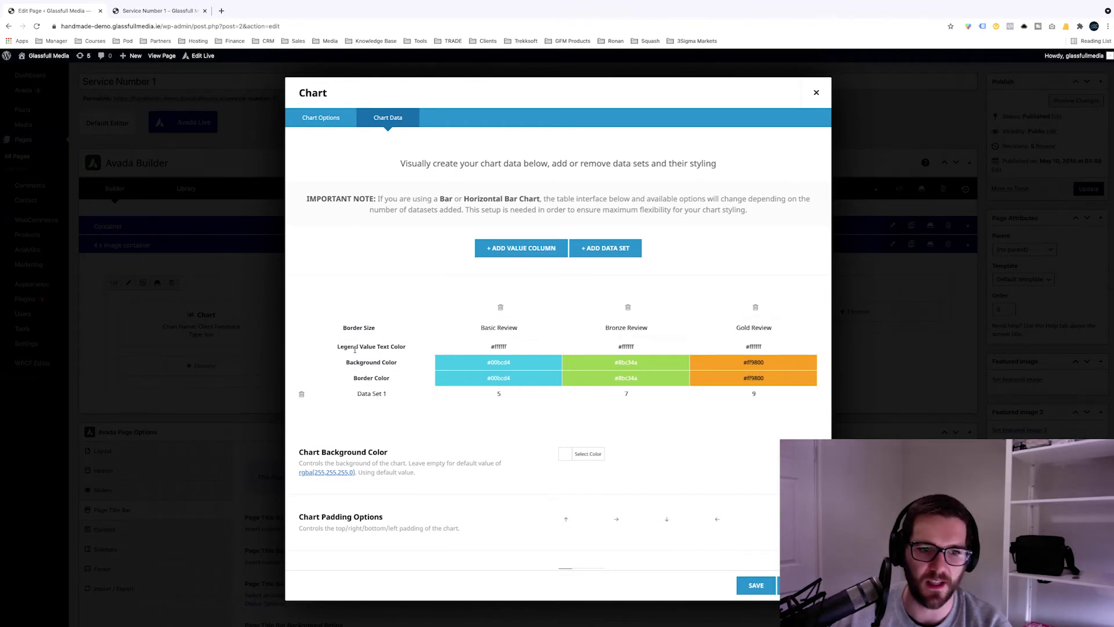
Step: Set Basic Review's legend value text colour to purple #7624ad
left_click(499, 347)
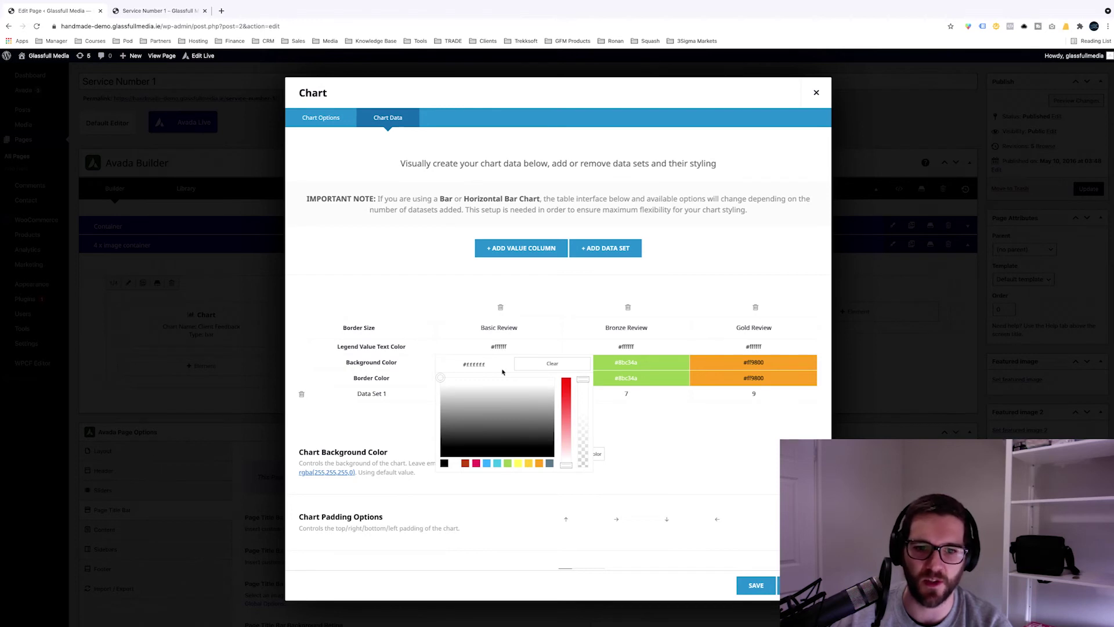
double_click(491, 366)
type("sdfsdf23")
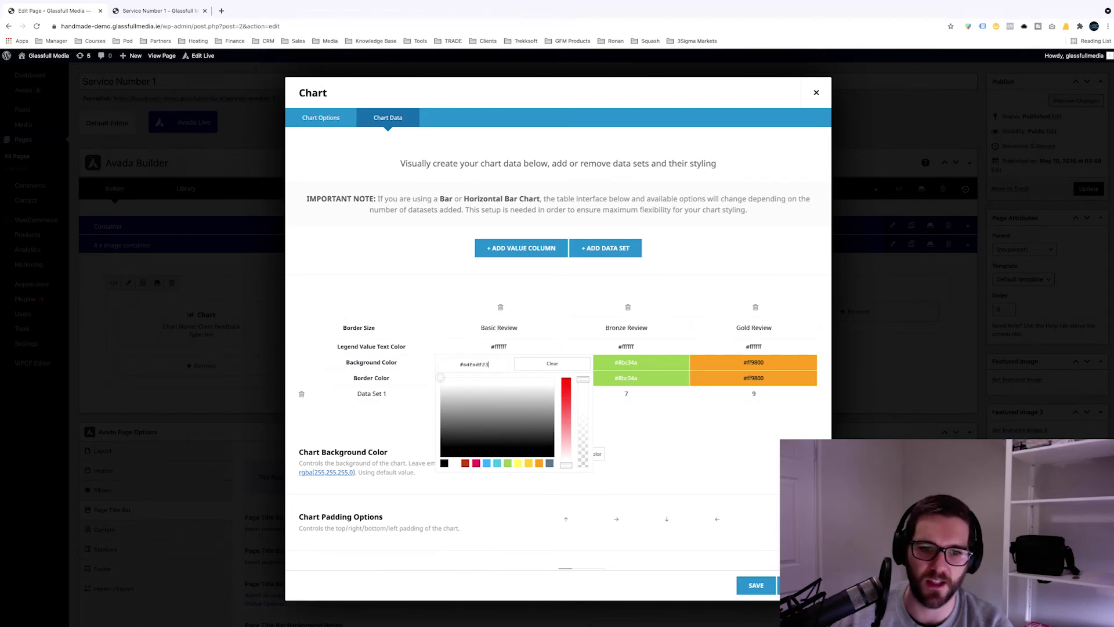
key("Return")
left_click(498, 360)
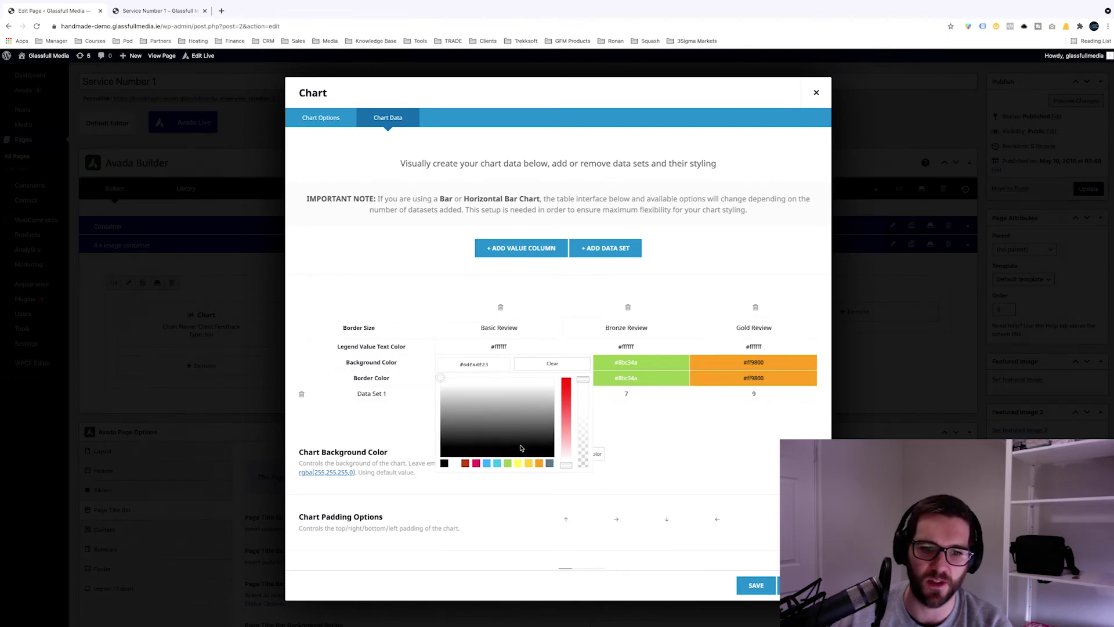
left_click(498, 427)
left_click_drag(498, 427, 563, 446)
left_click(508, 462)
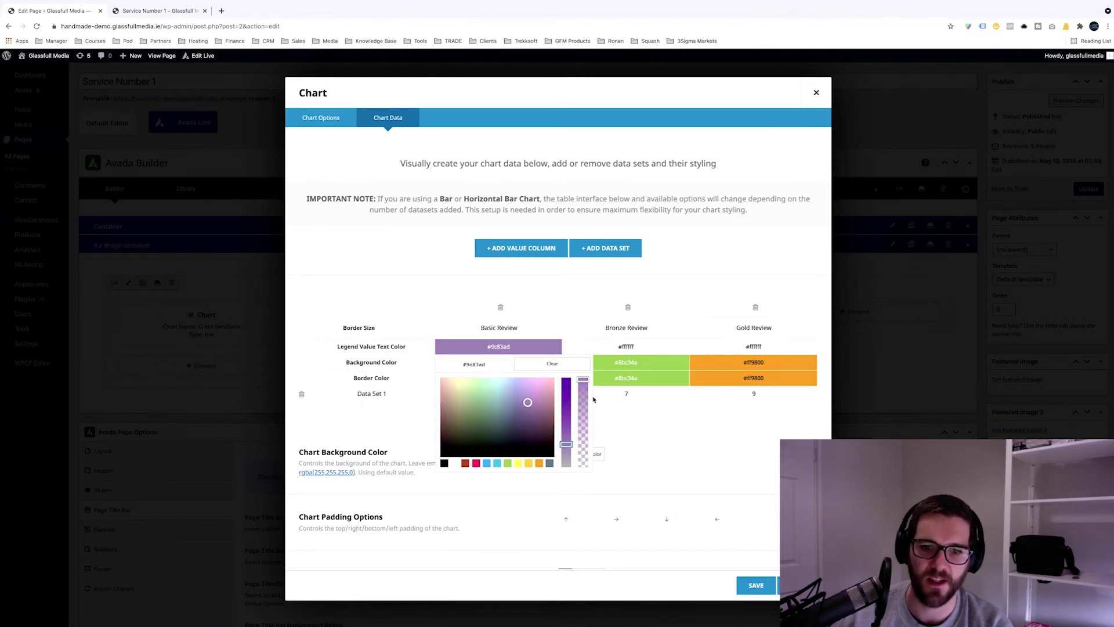
mouse_move(584, 379)
left_mouse_down()
mouse_move(582, 415)
mouse_move(582, 379)
left_mouse_up()
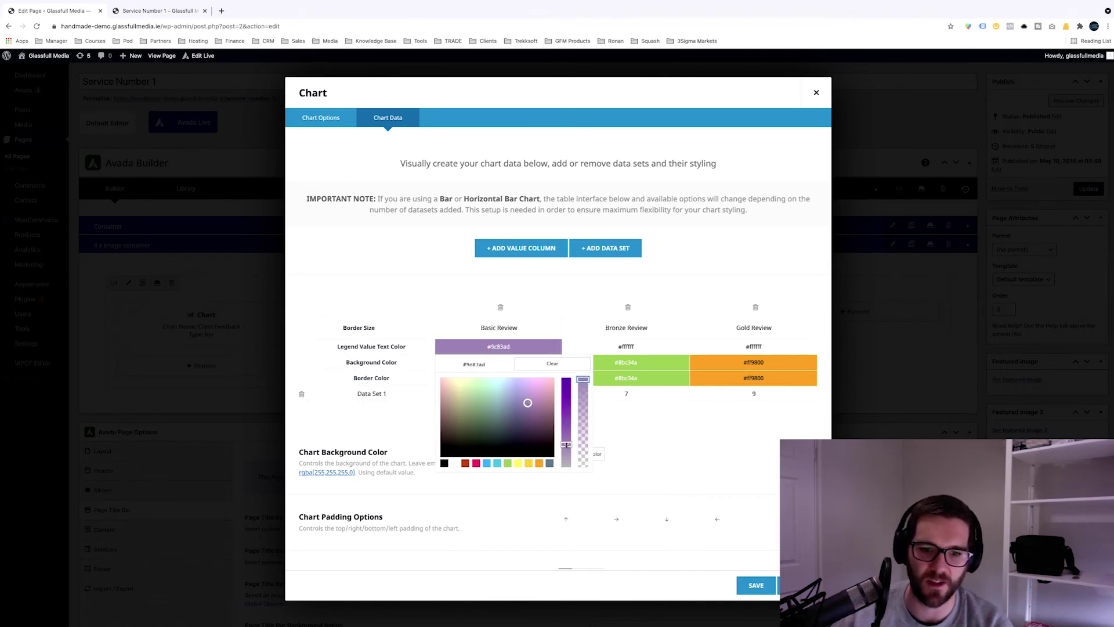
left_click_drag(566, 444, 566, 398)
left_click(515, 348)
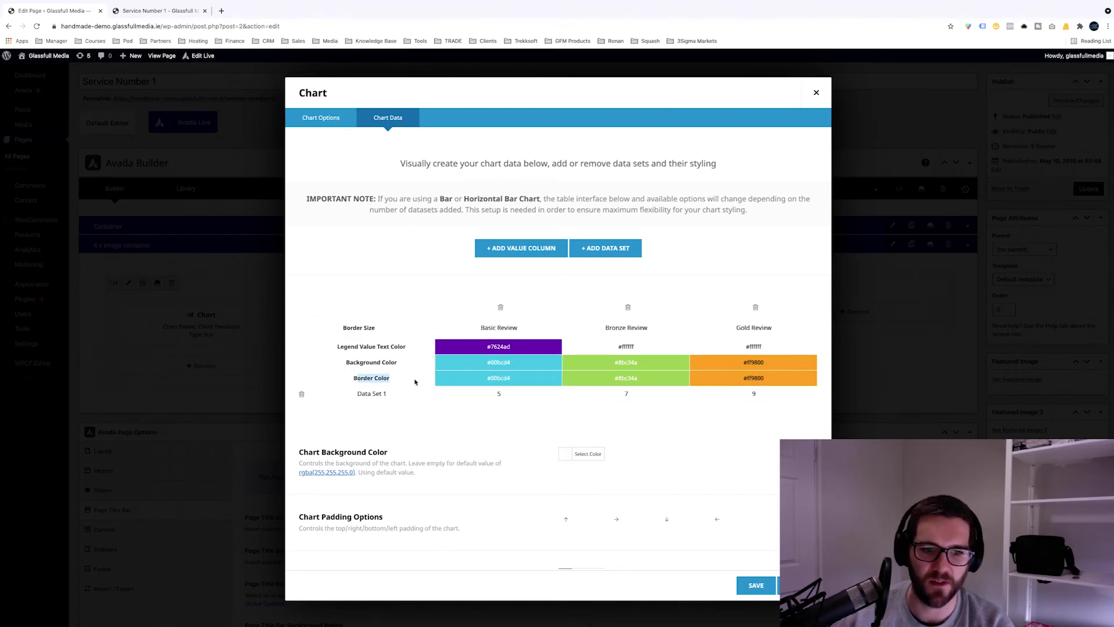
Step: Set the Basic Review and Bronze Review border colours to black
left_click(501, 381)
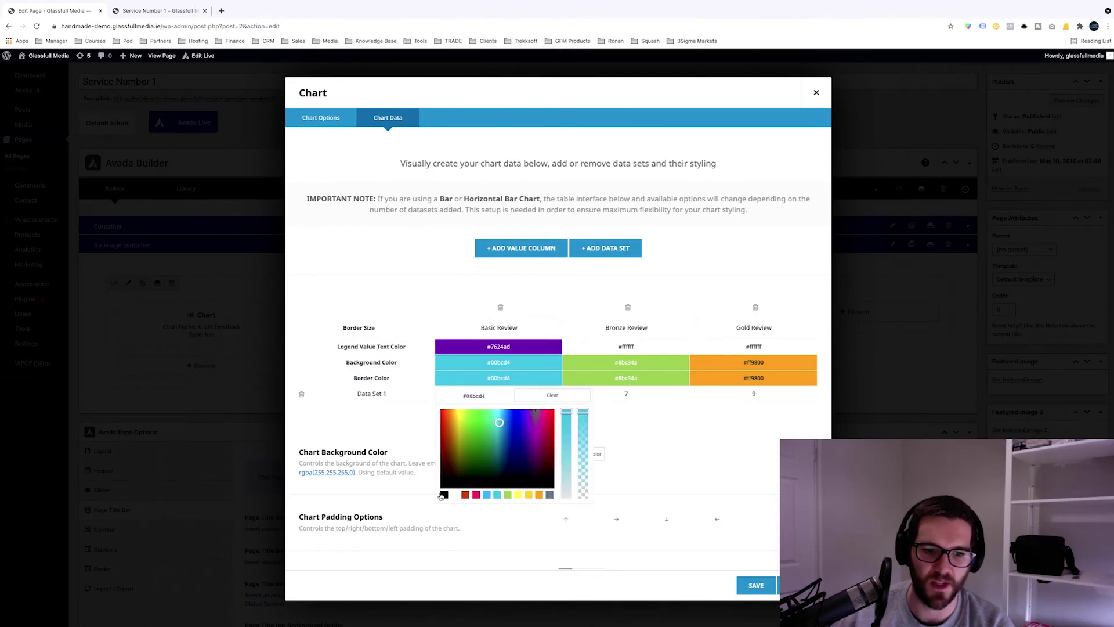
left_click(443, 494)
left_click(513, 385)
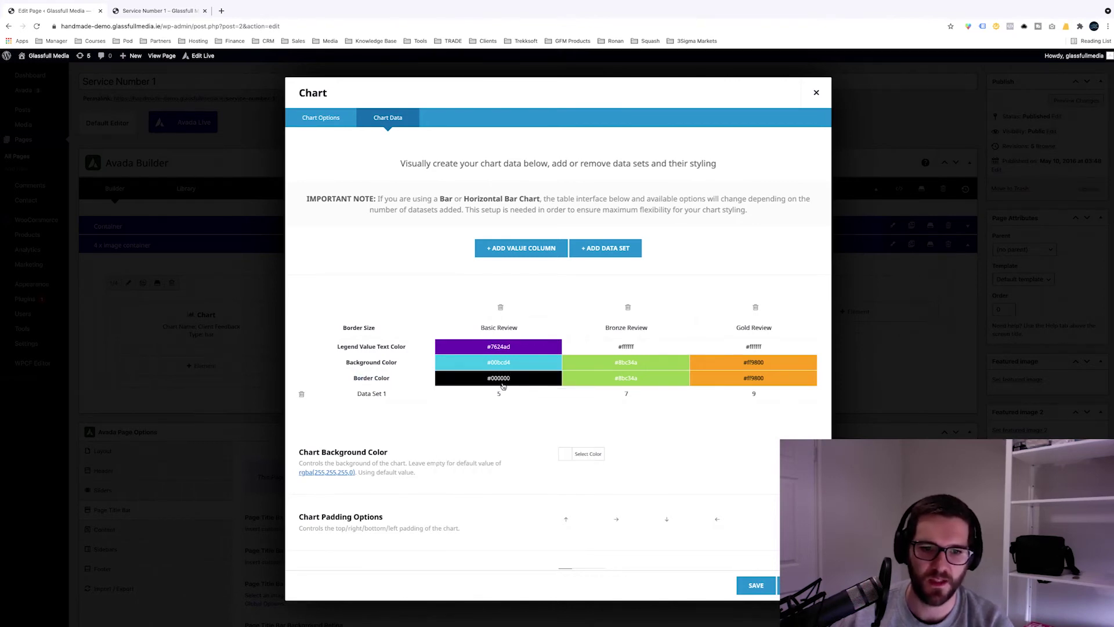
left_click(503, 383)
left_click(592, 381)
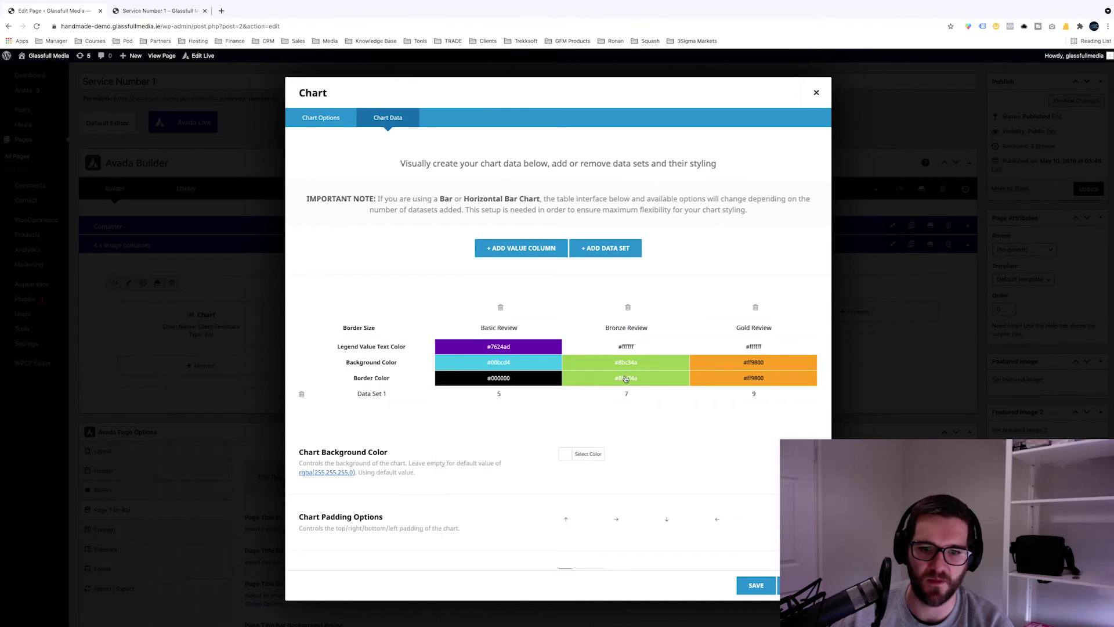
left_click(606, 395)
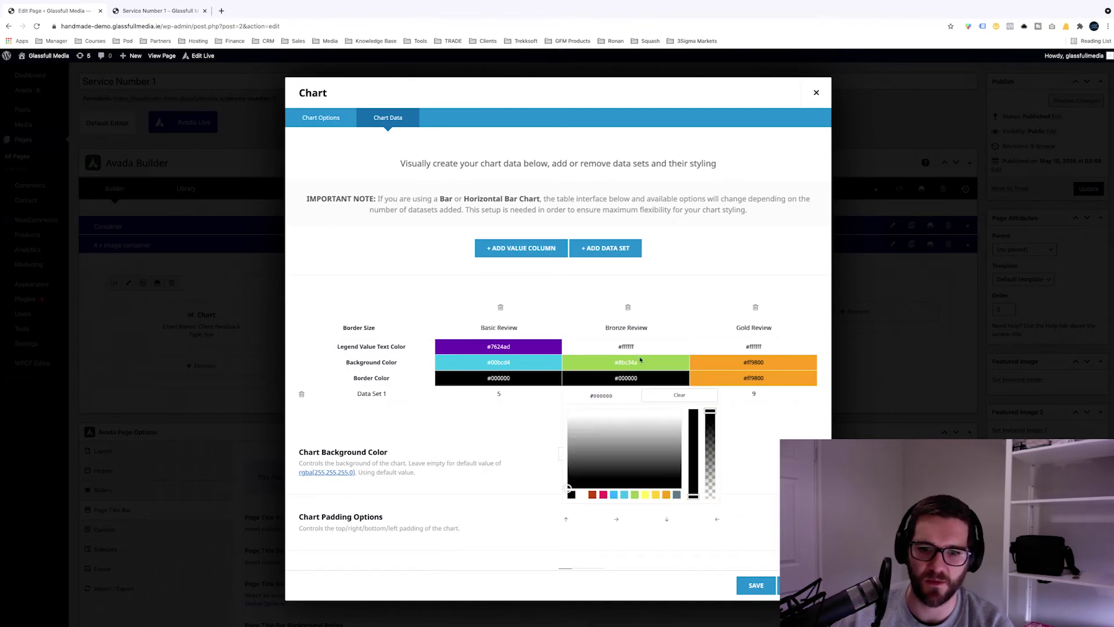
left_click(708, 278)
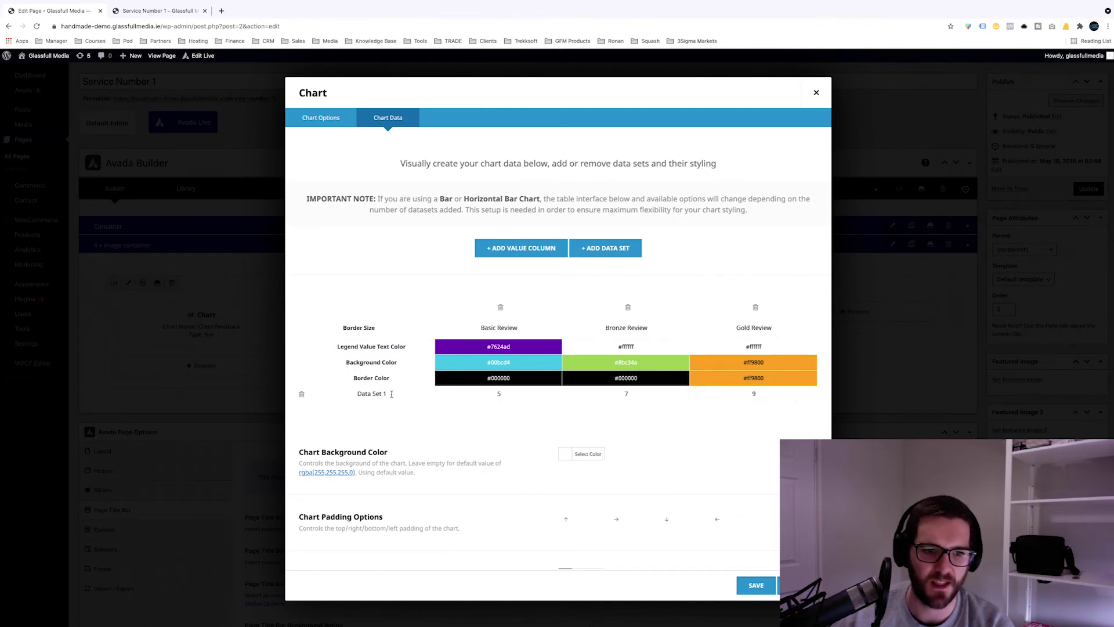
Step: Save the Client Feedback chart settings and update the Service Number 1 page
left_click_drag(391, 394, 346, 393)
left_click(526, 397)
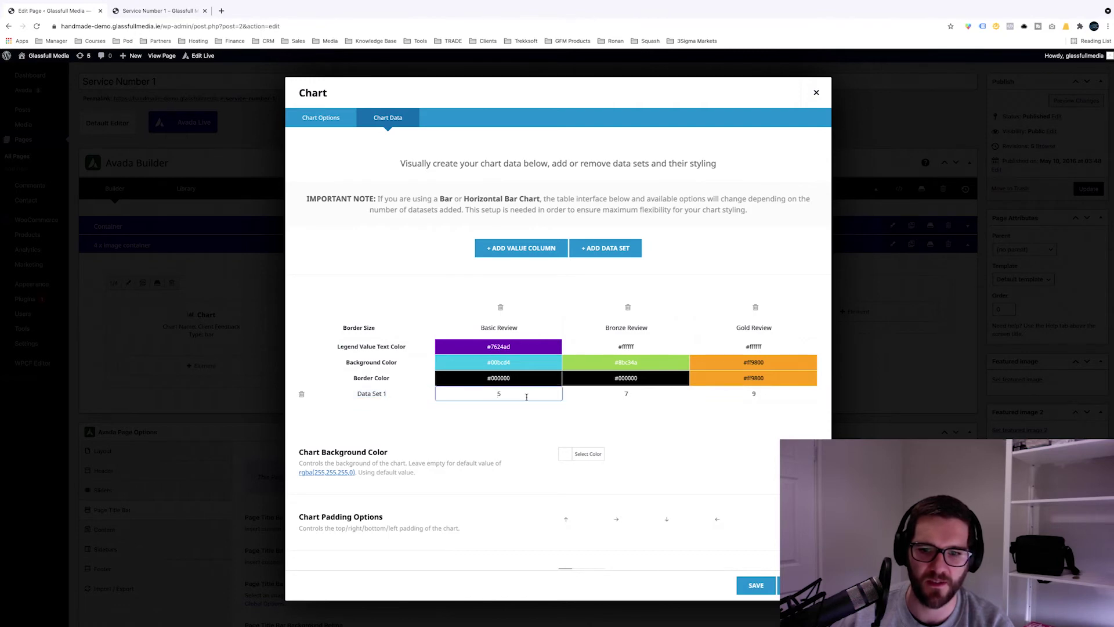
scroll(526, 397, "down", 2)
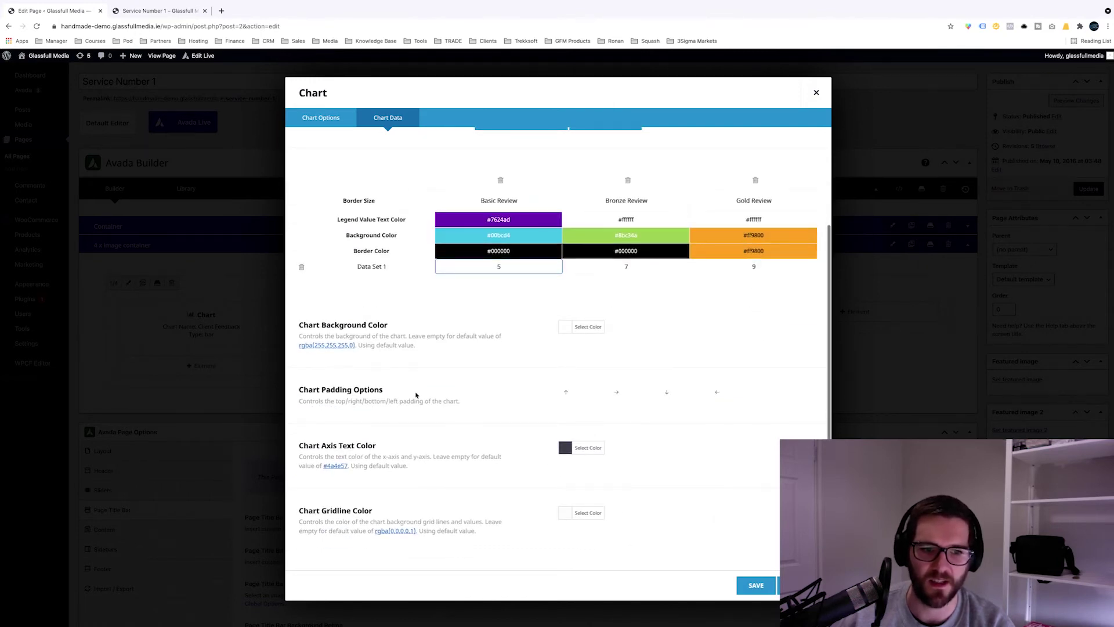
left_click(755, 585)
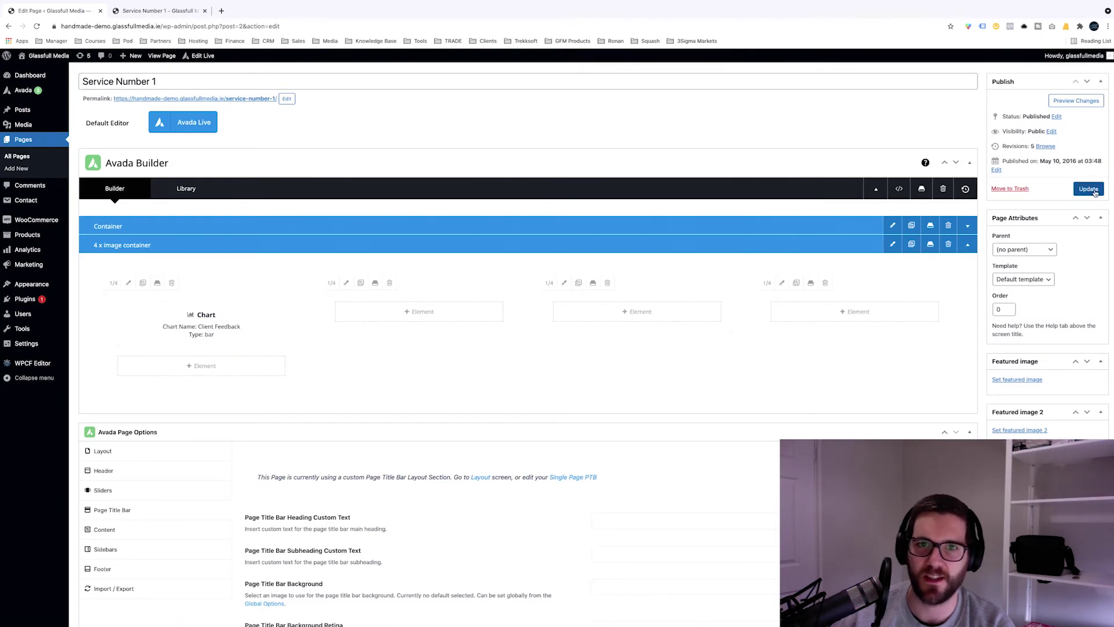
left_click(1085, 196)
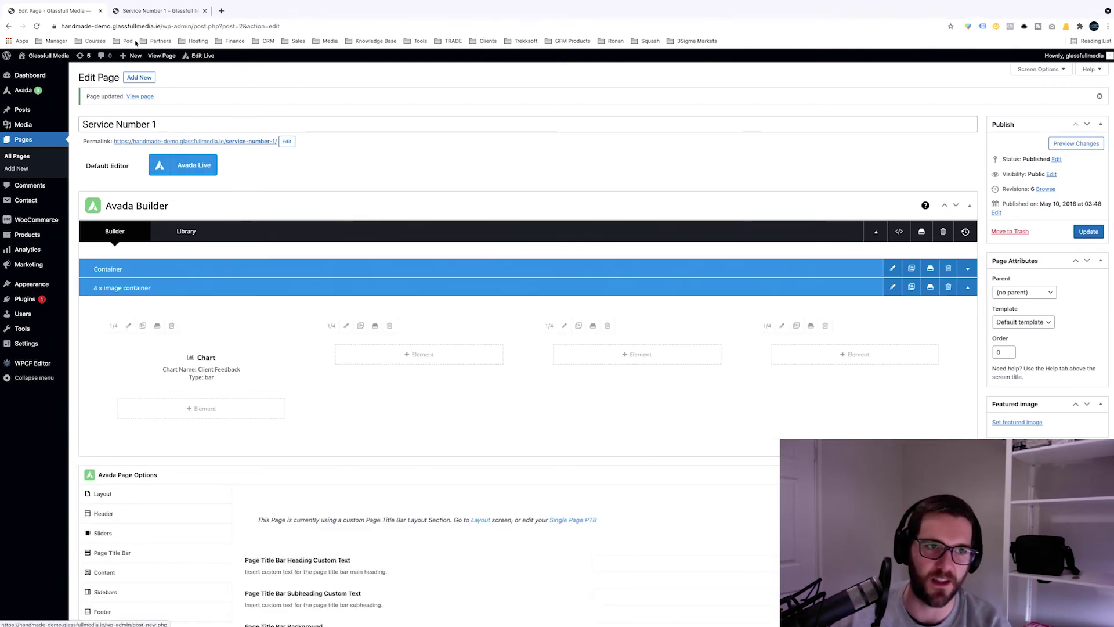
Step: Open the live Service Number 1 page and scroll to the Client Feedback bar chart
left_click(156, 10)
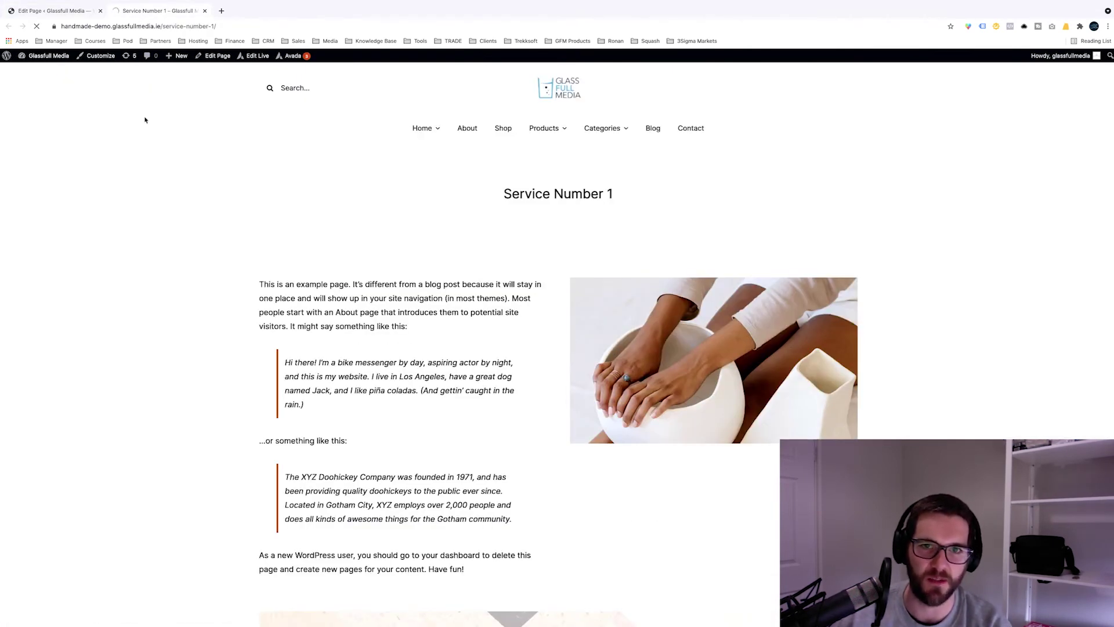
scroll(216, 239, "down", 4)
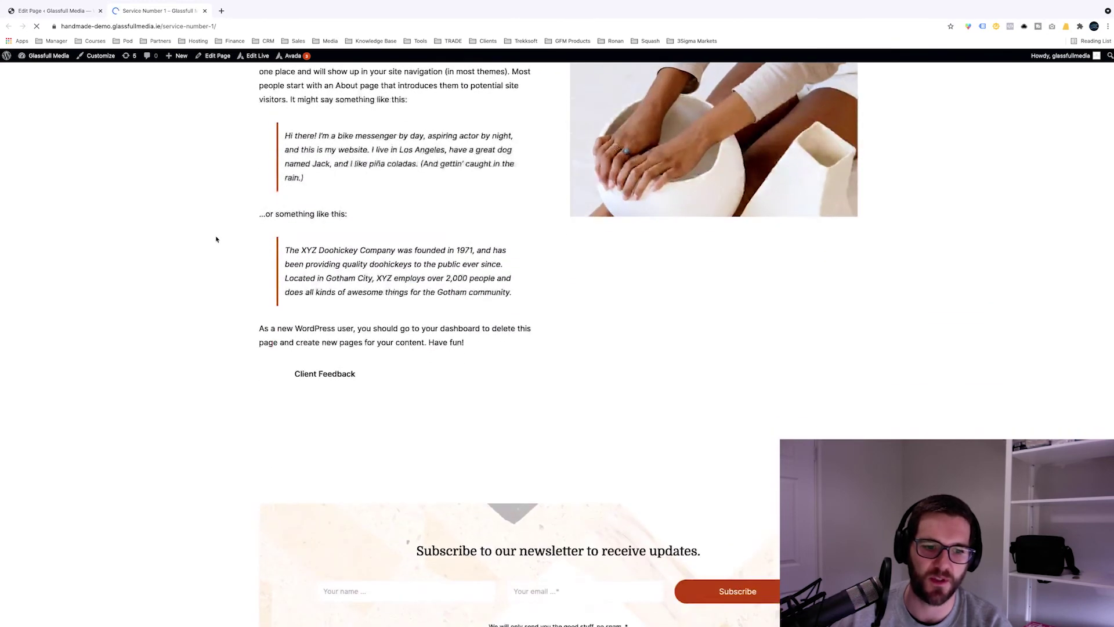
scroll(216, 239, "up", 1)
scroll(216, 239, "up", 1)
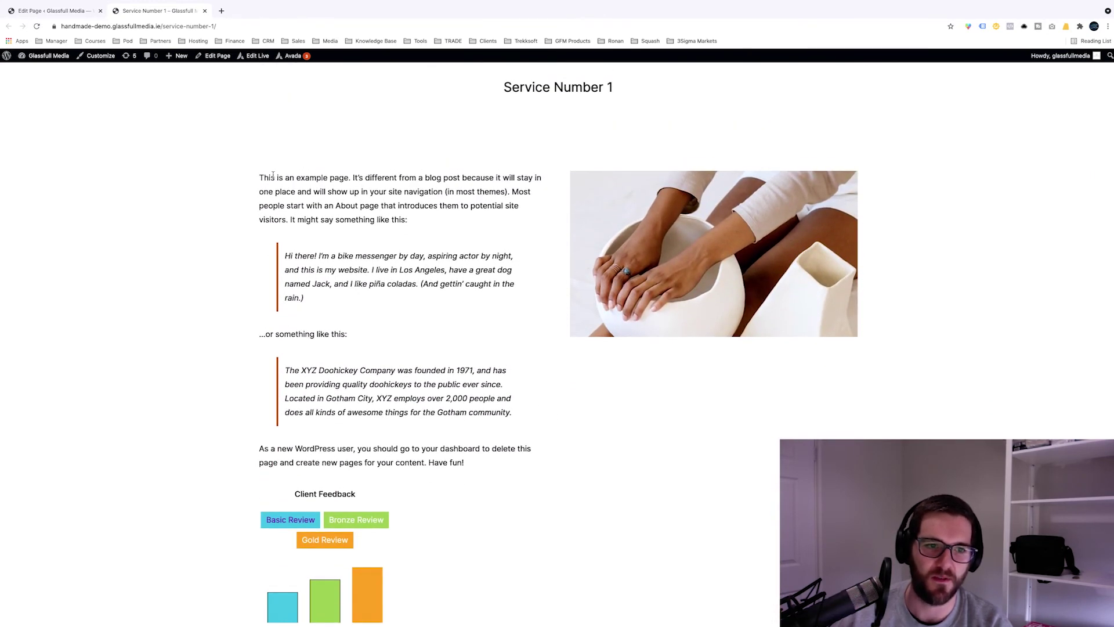
left_click_drag(276, 177, 522, 367)
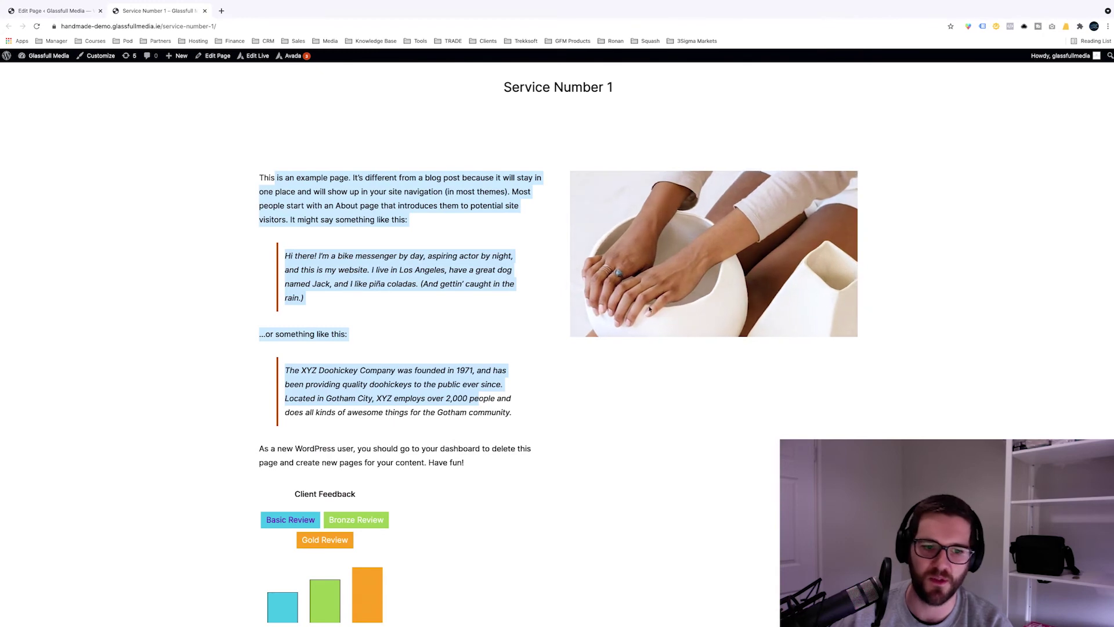
scroll(370, 308, "down", 2)
scroll(370, 307, "down", 1)
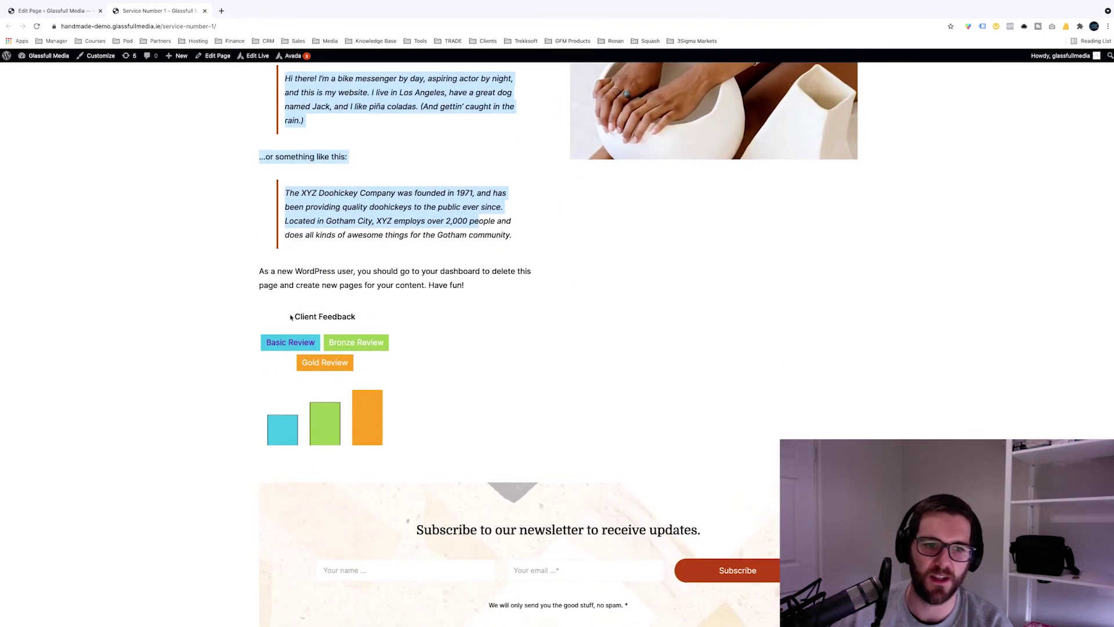
left_click_drag(293, 316, 356, 318)
left_click(365, 321)
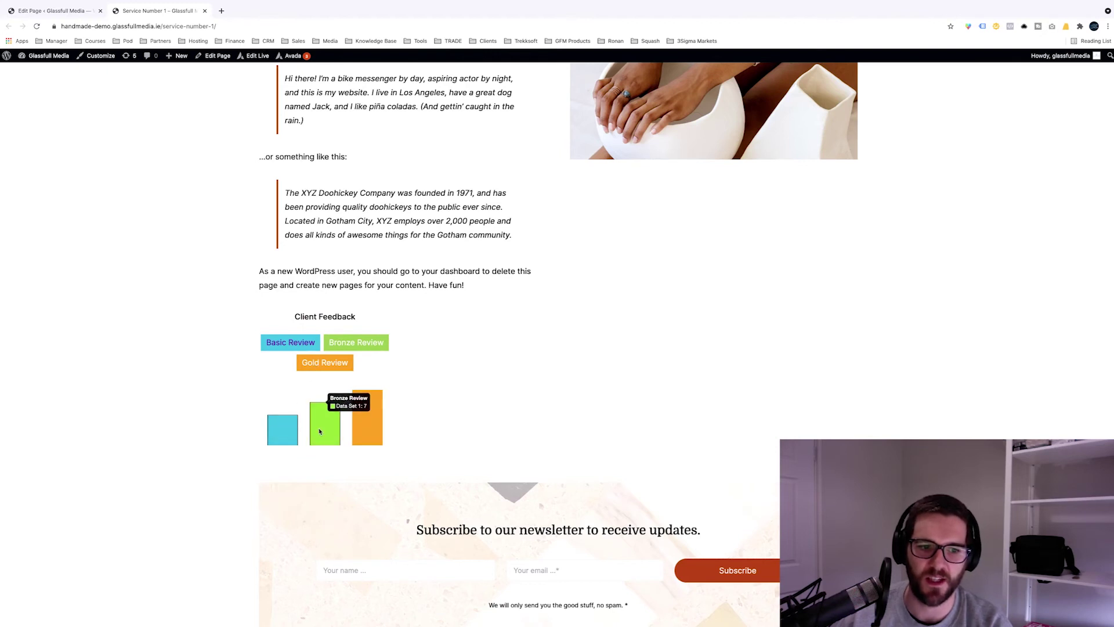
mouse_move(369, 424)
mouse_move(280, 442)
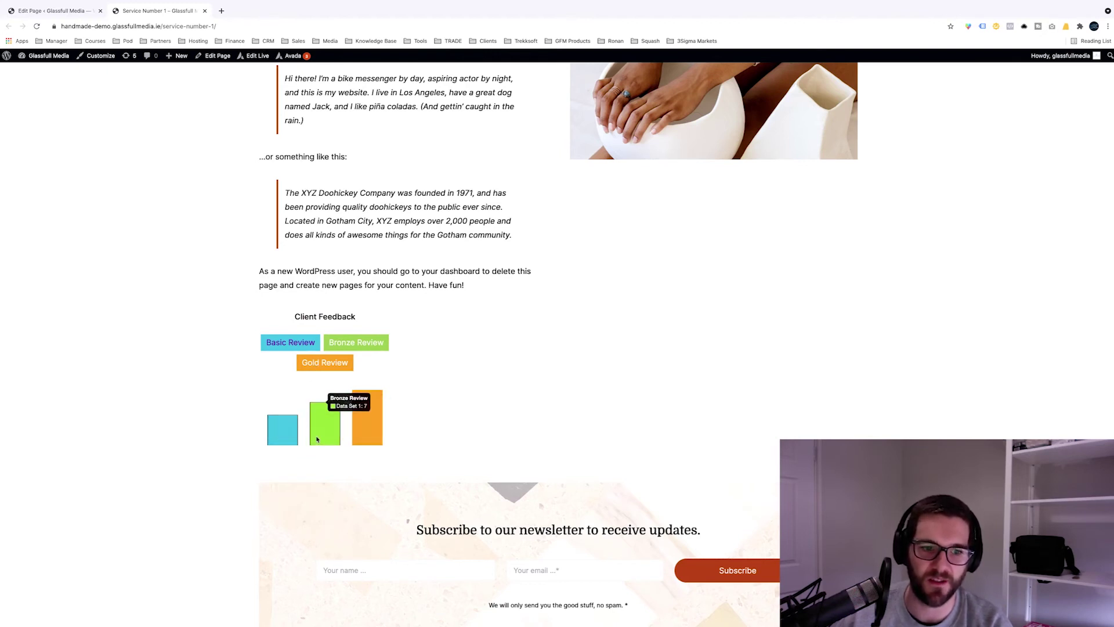
Step: Clone the Client Feedback chart column into the second slot, remove the leftover empty column, and add an element to column three
left_click(67, 12)
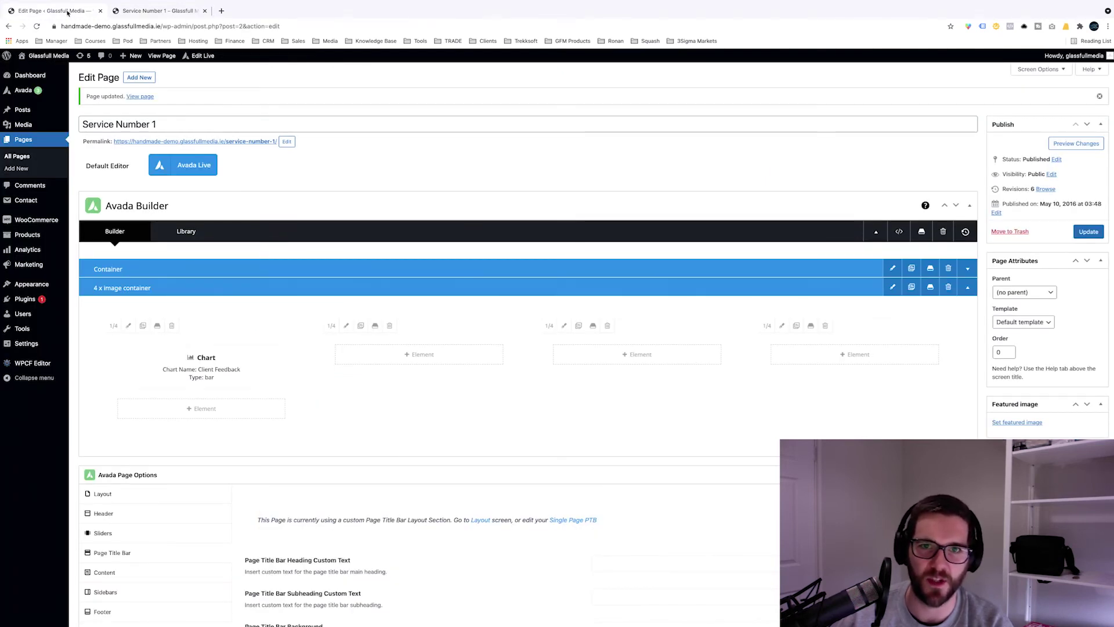
scroll(144, 268, "down", 1)
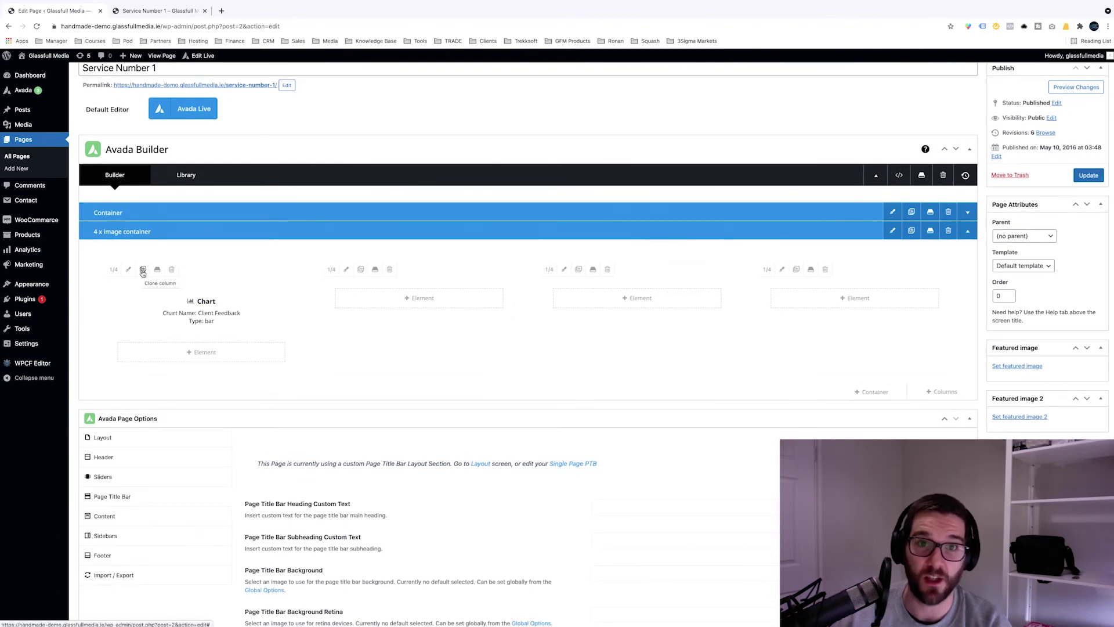
left_click(143, 270)
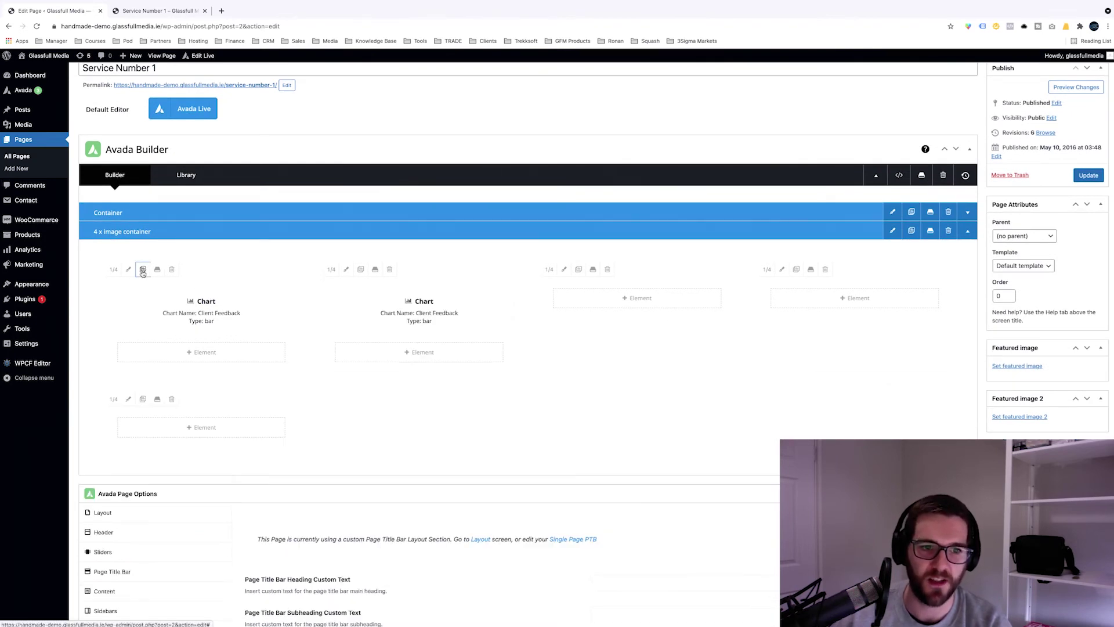
left_click(172, 399)
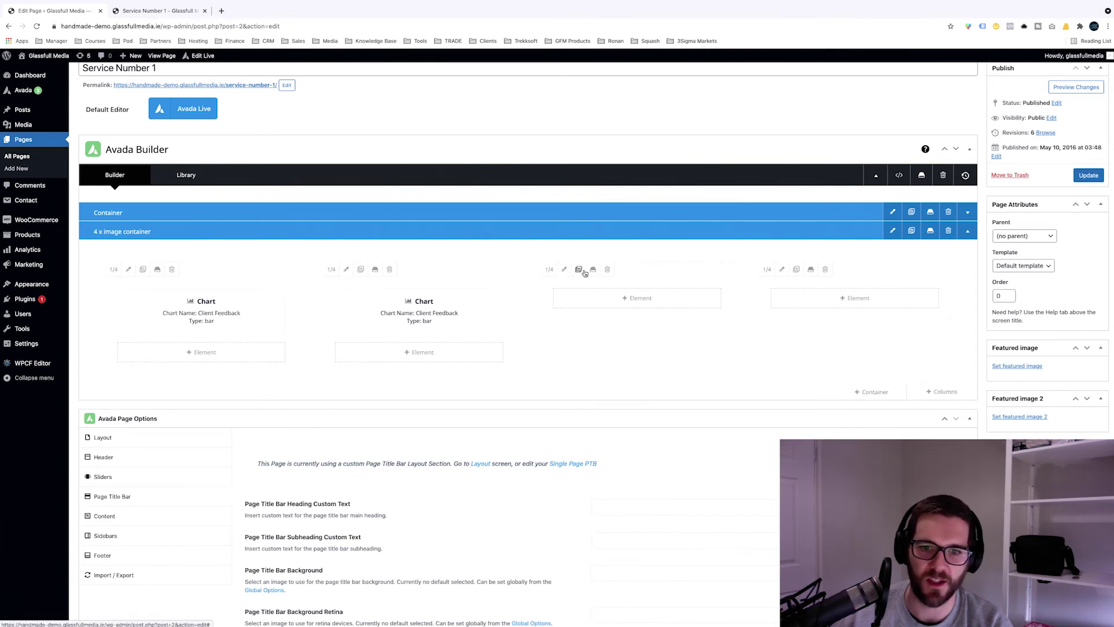
left_click(638, 298)
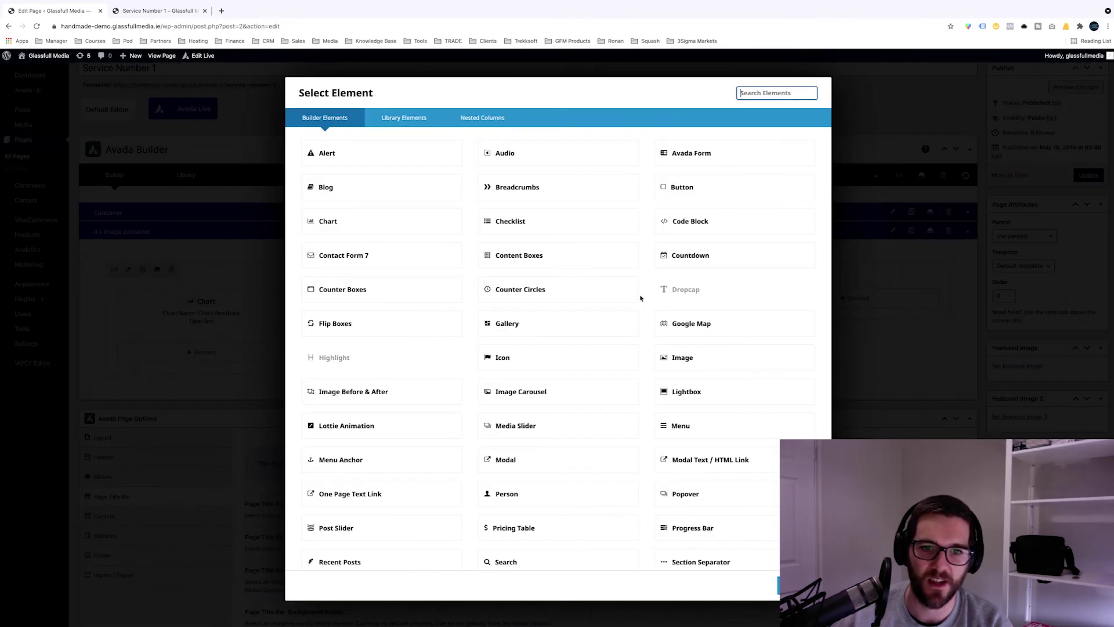
Step: Add an Image element to column three and pick hero-14.jpg (330 KB) from the media library
type("image")
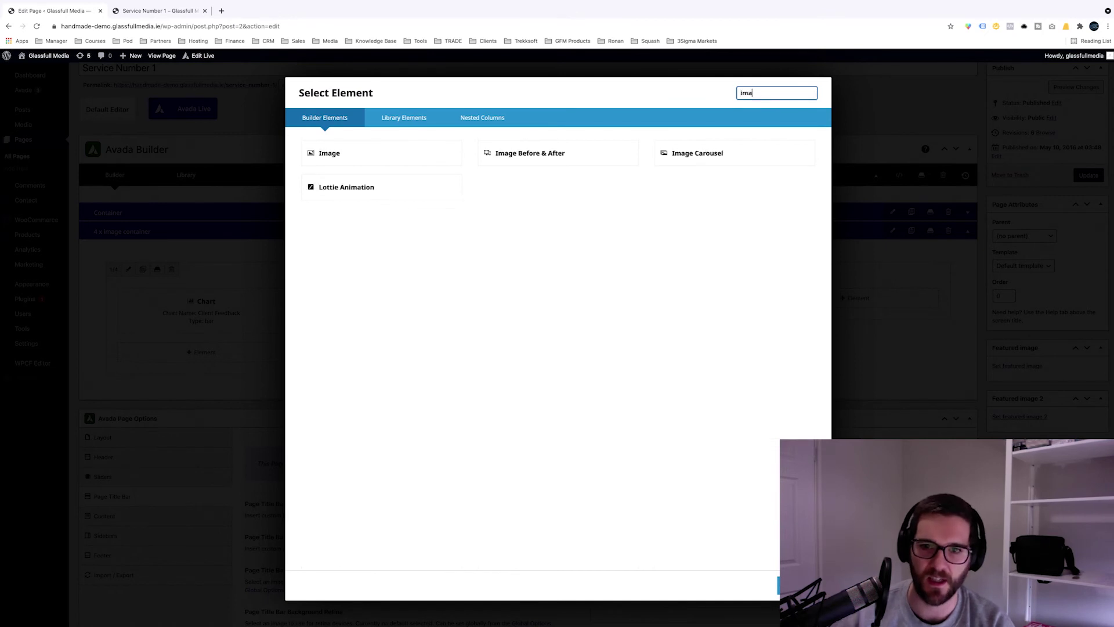
key("Return")
left_click(806, 172)
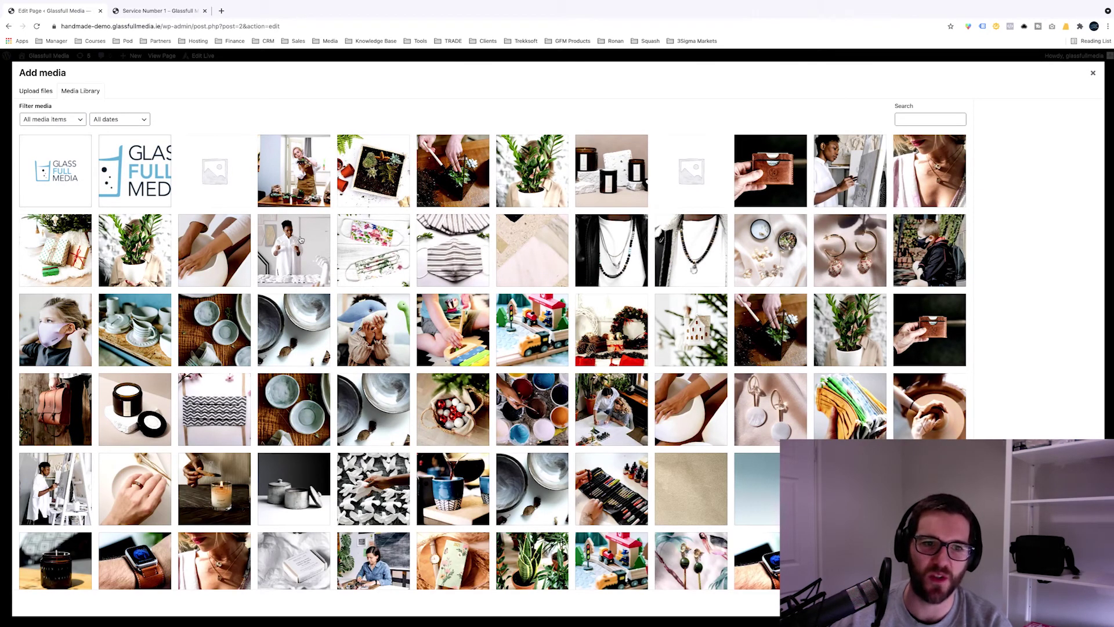
left_click(300, 239)
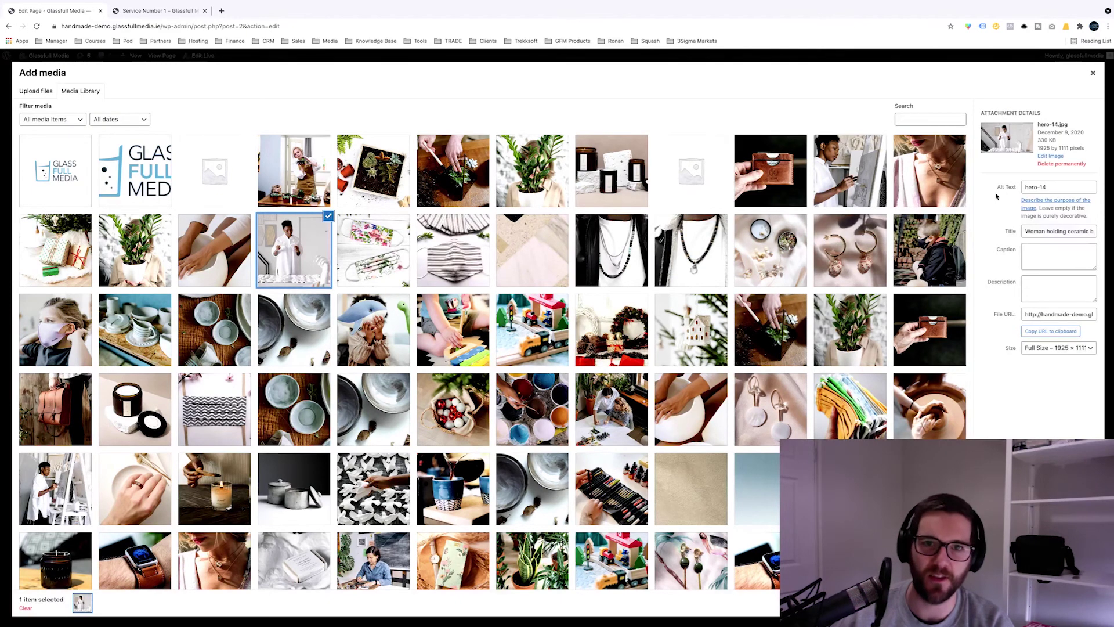
triple_click(1059, 144)
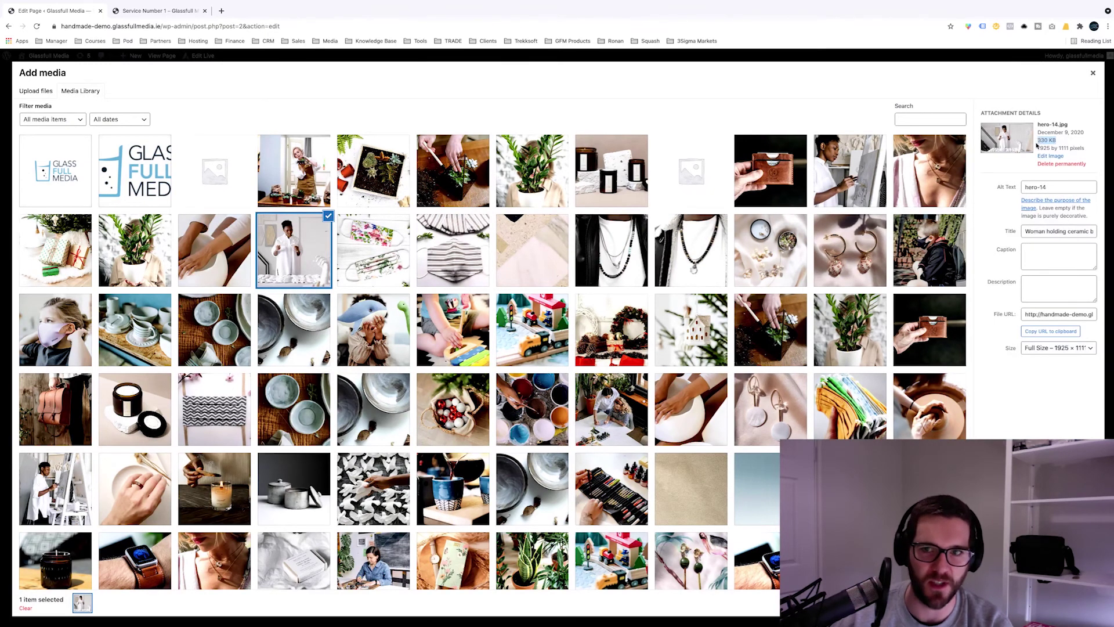
left_click(861, 26)
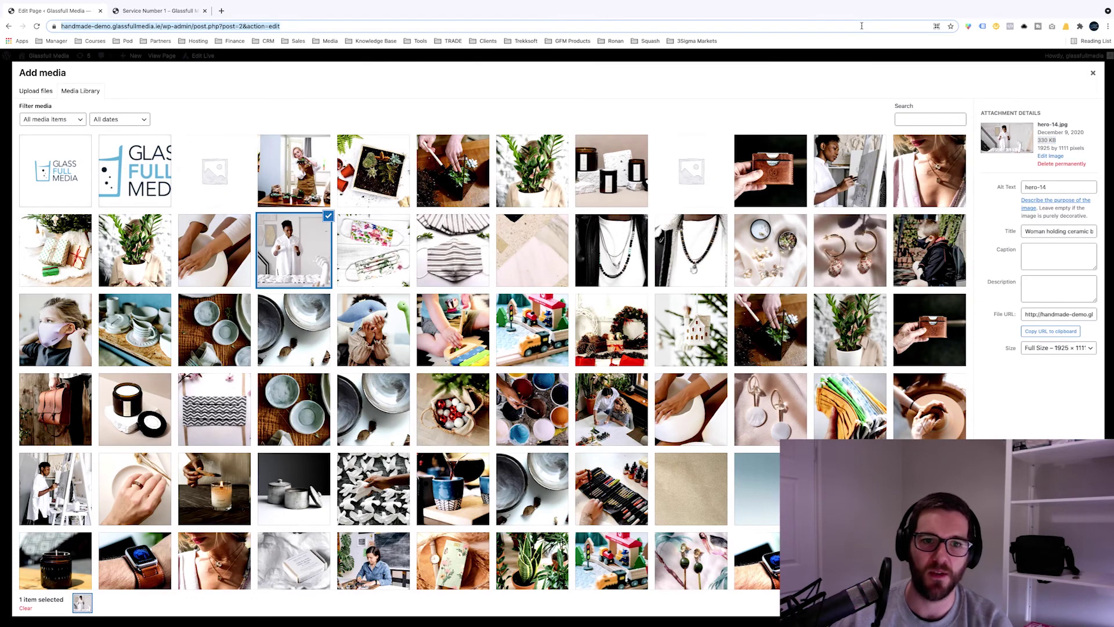
Step: Upload ethereum.jpg from the Desktop to TinyPNG for compression
type("tinypng.com")
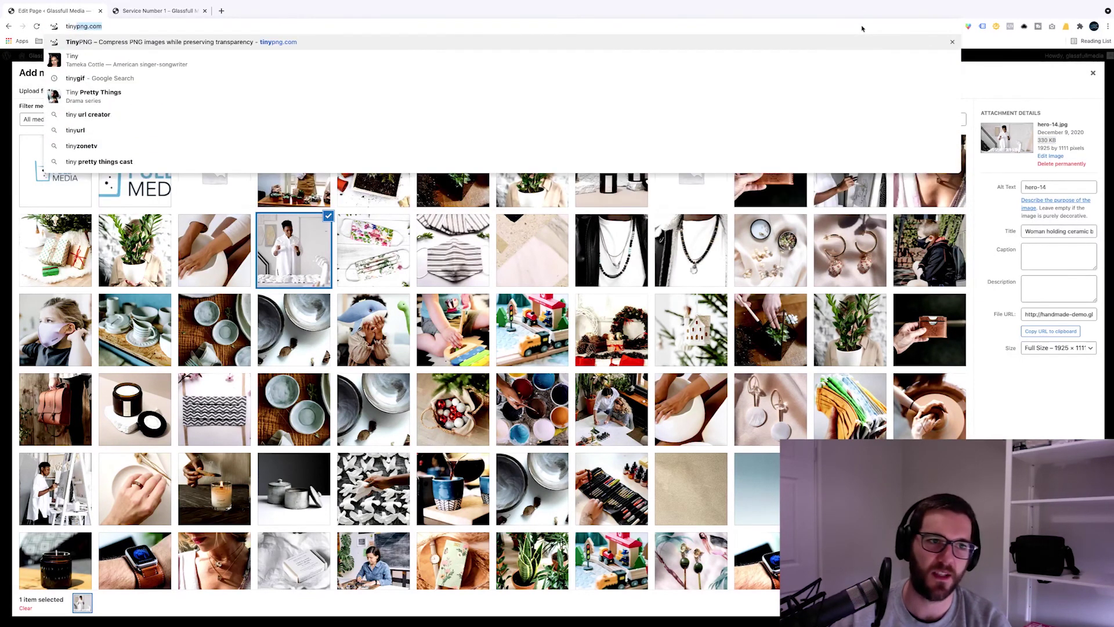
key("alt+Return")
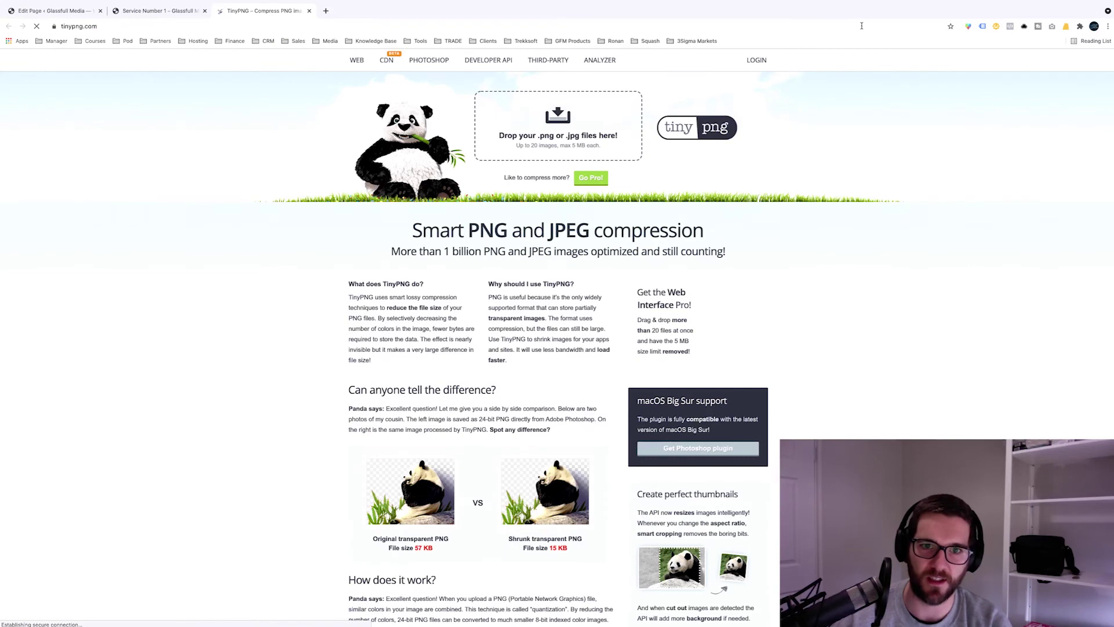
left_click(633, 150)
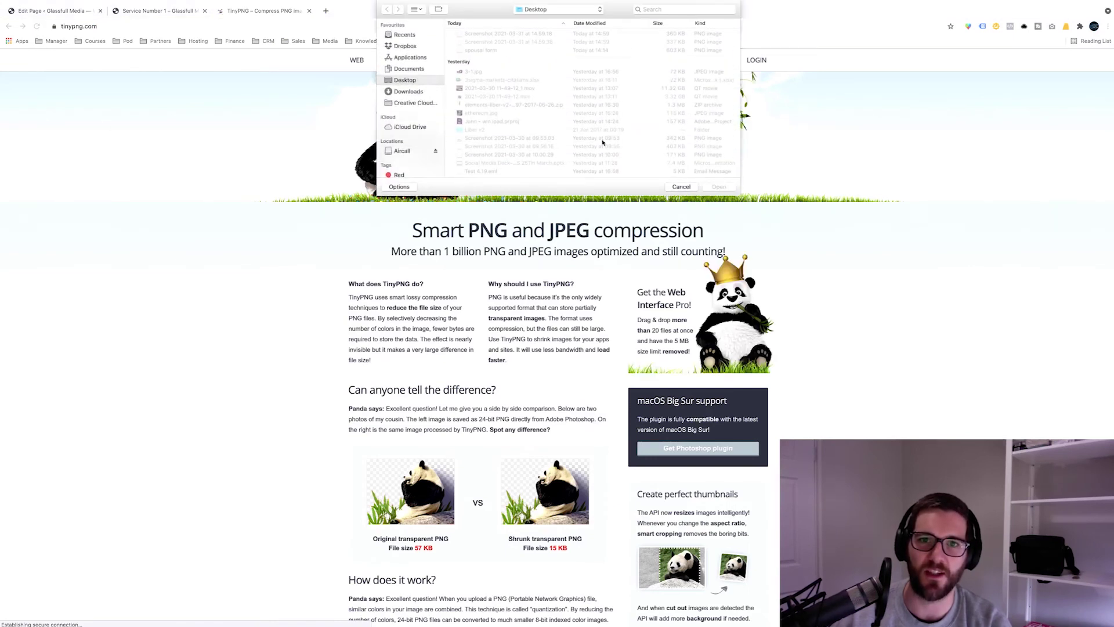
double_click(503, 112)
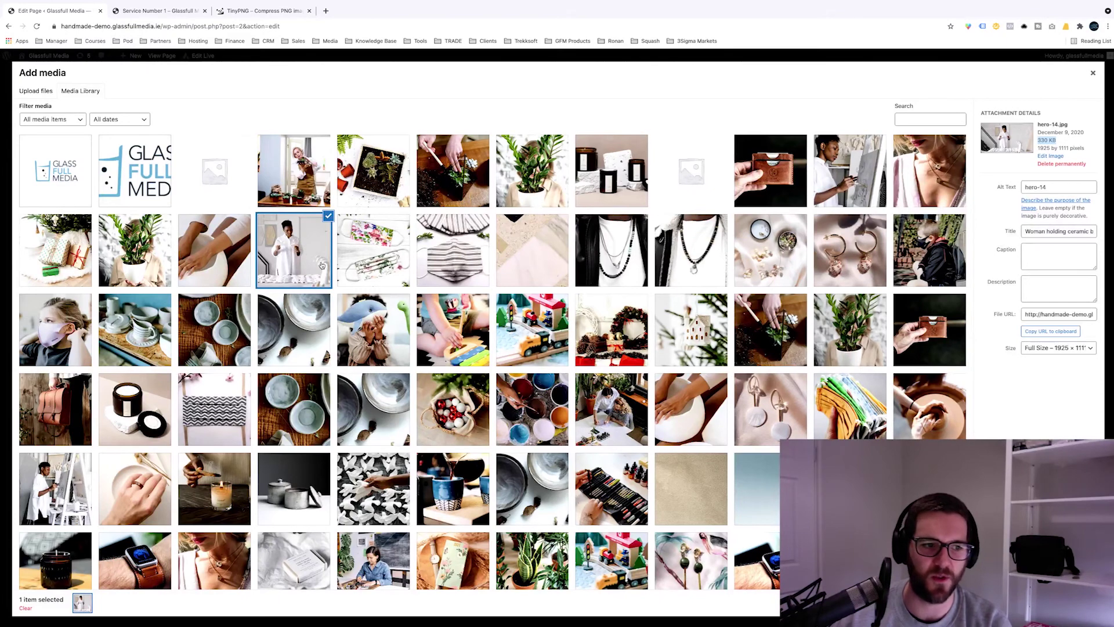
Step: Save the hero image into column three and add a Countdown element to column four
key("Escape")
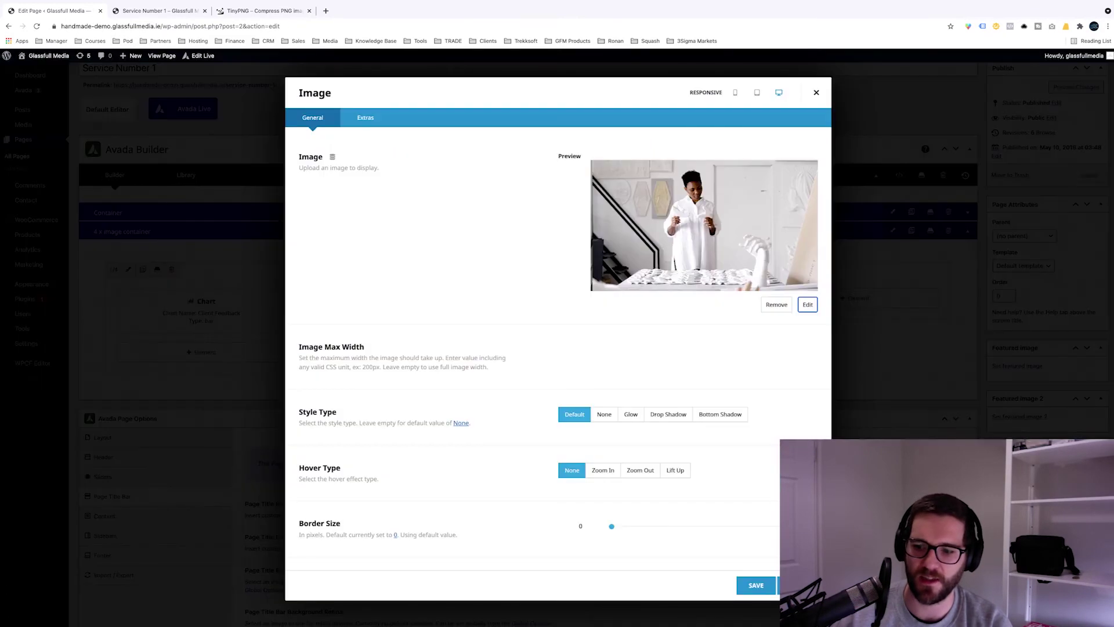
left_click(756, 585)
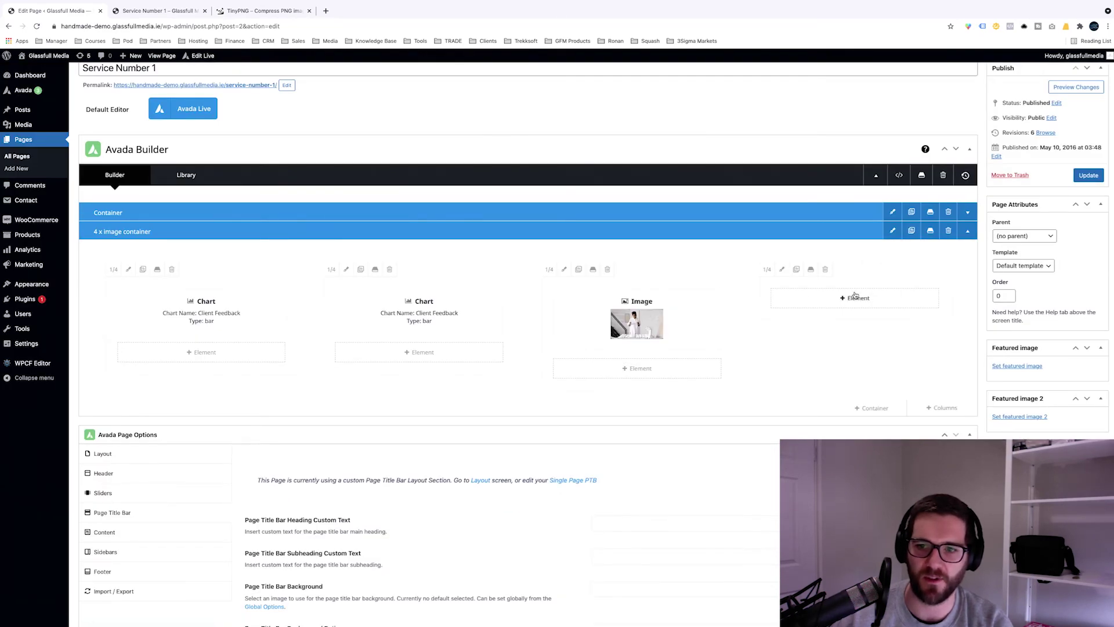
left_click(858, 297)
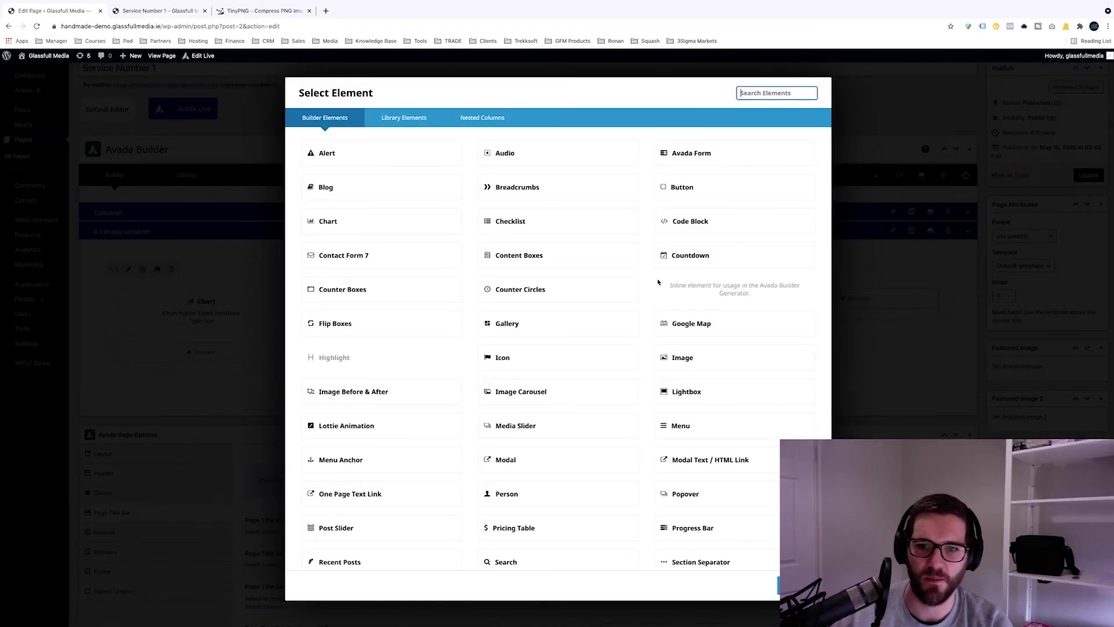
left_click(680, 258)
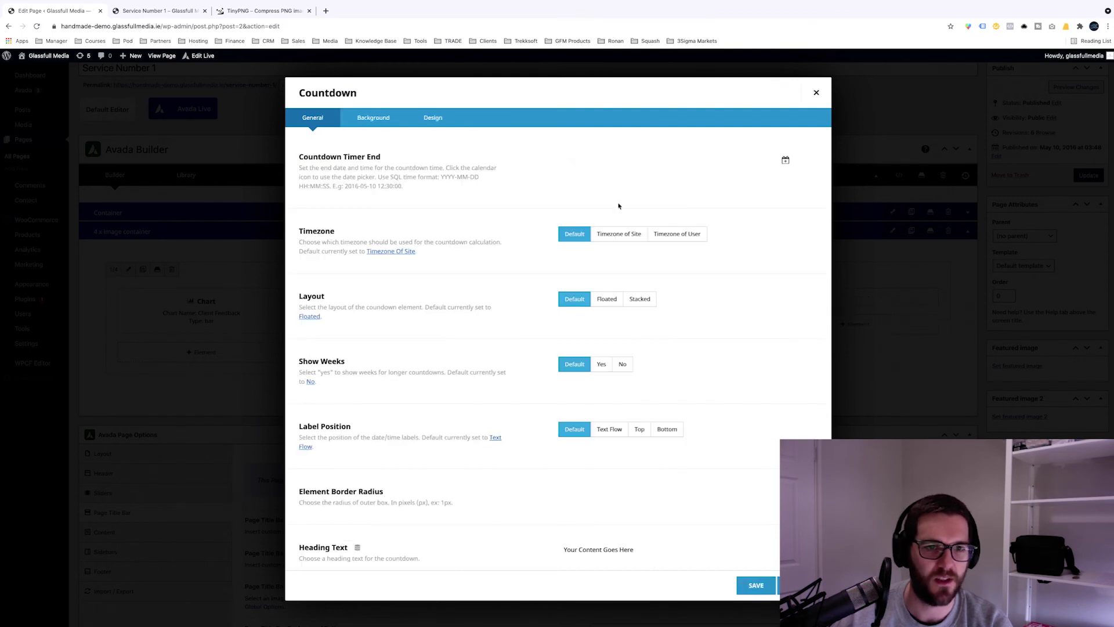
Step: Set the countdown end date to 2021-04-01 at 16:25:39
left_click(681, 157)
type("De")
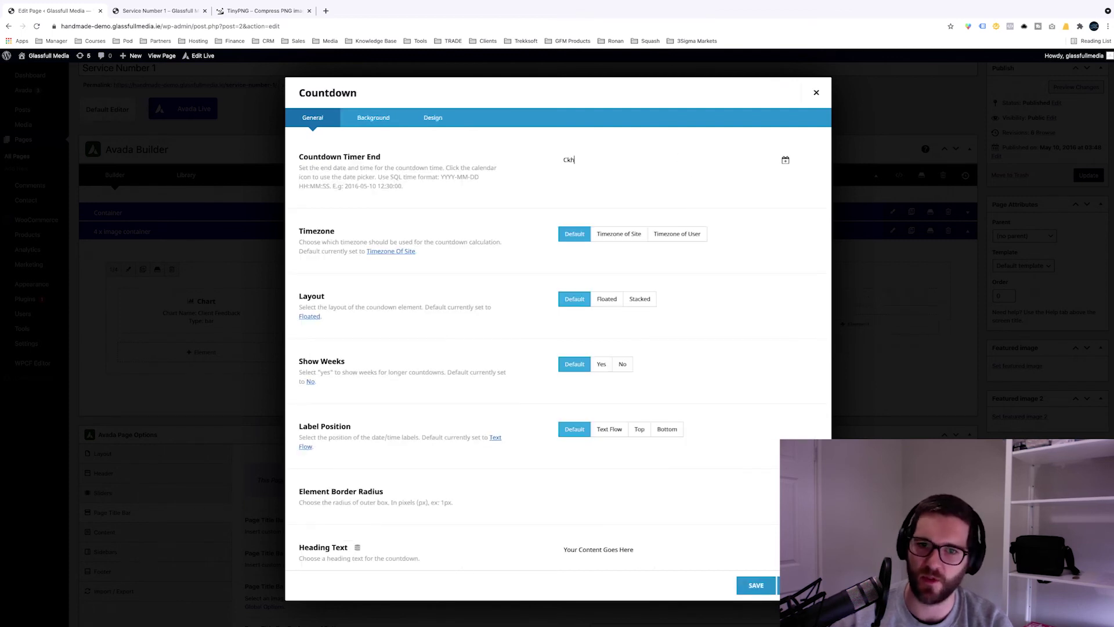
type("c")
left_click(464, 201)
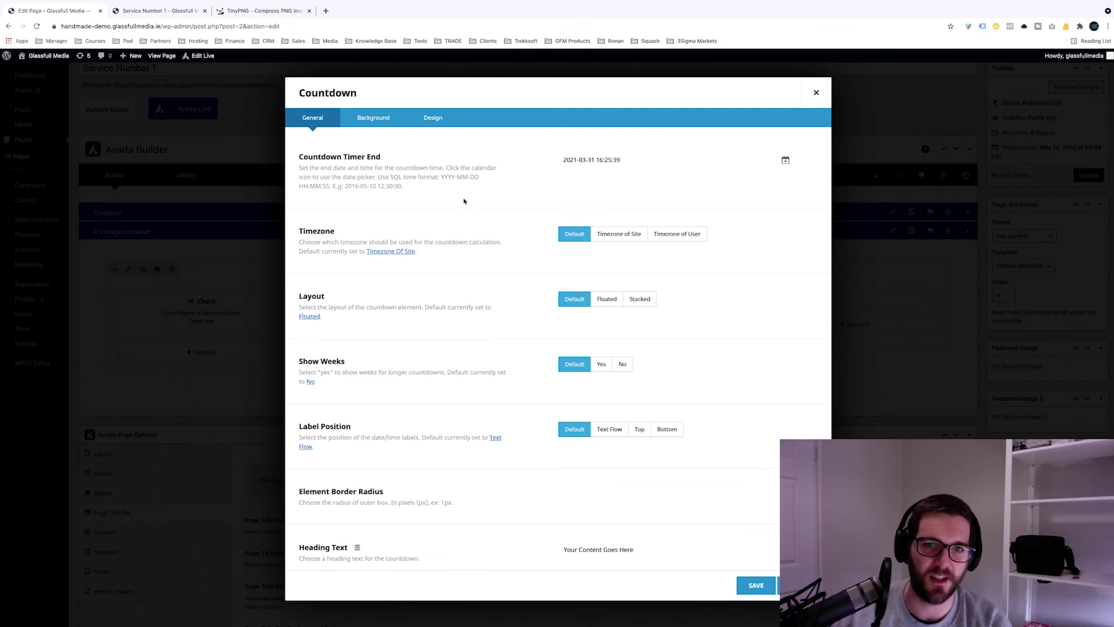
left_click(785, 160)
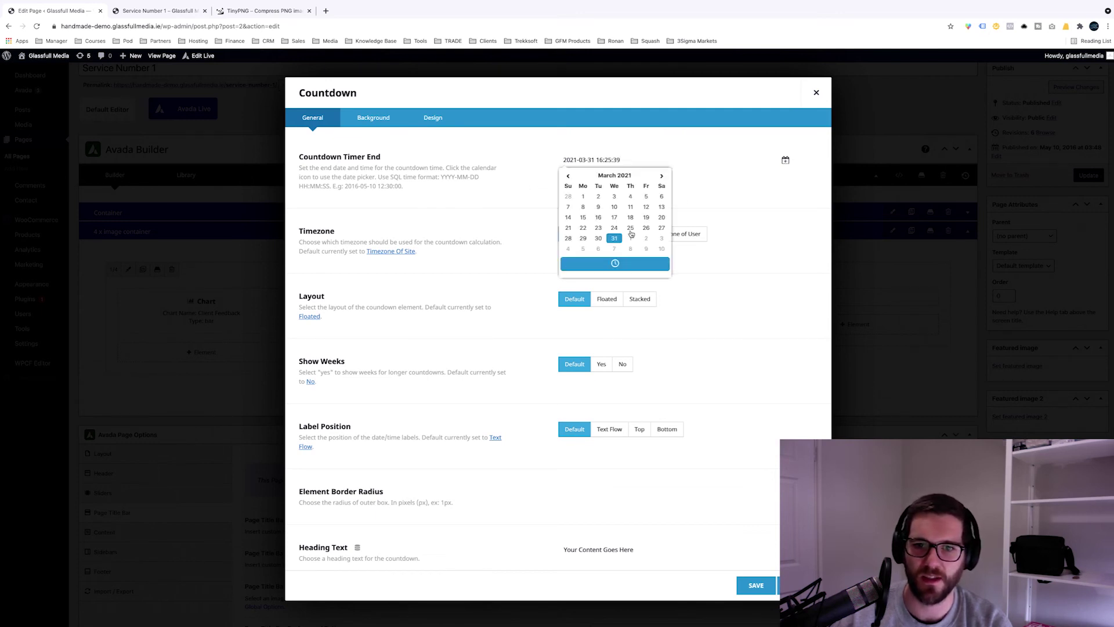
left_click(662, 176)
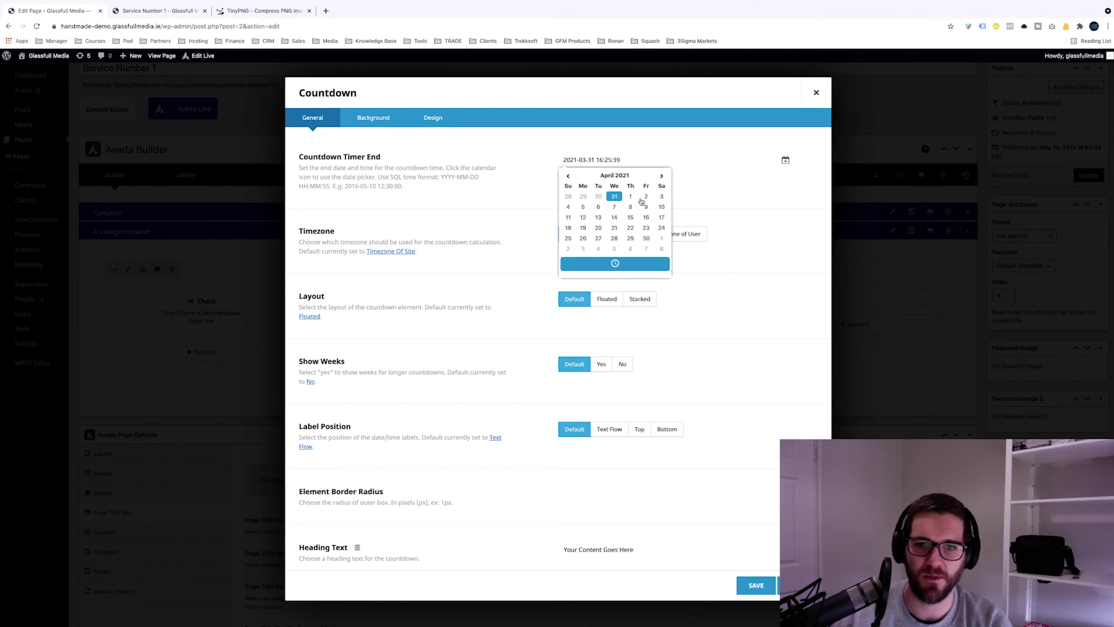
left_click(631, 197)
left_click(638, 263)
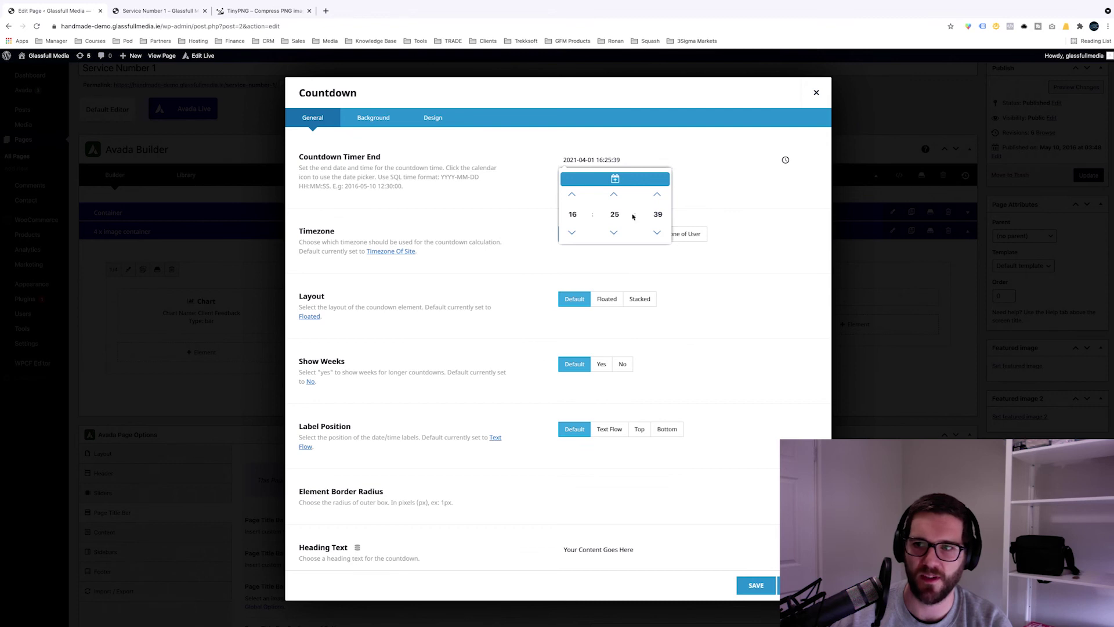
left_click(777, 438)
Step: Save the countdown element, update the page, and close the TinyPNG tab
left_click(760, 583)
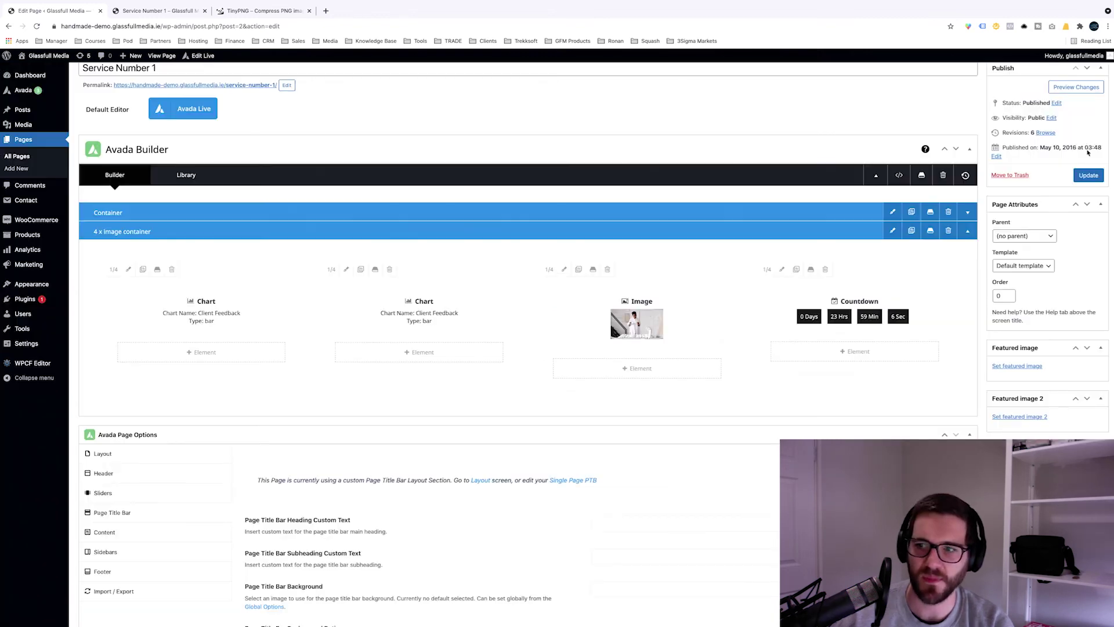
left_click(1089, 176)
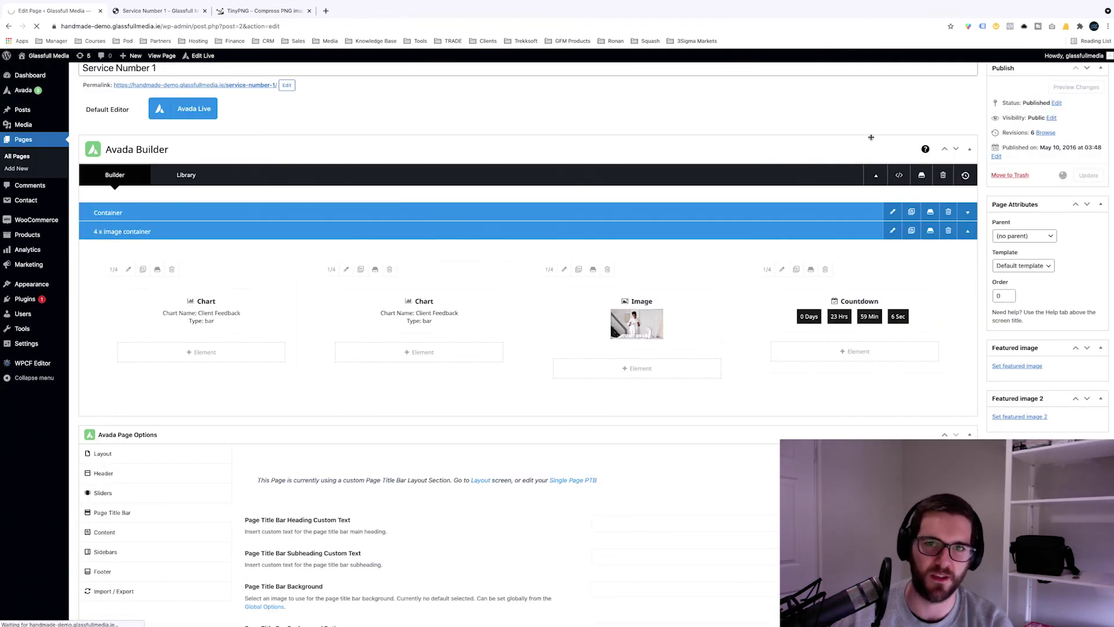
left_click(309, 10)
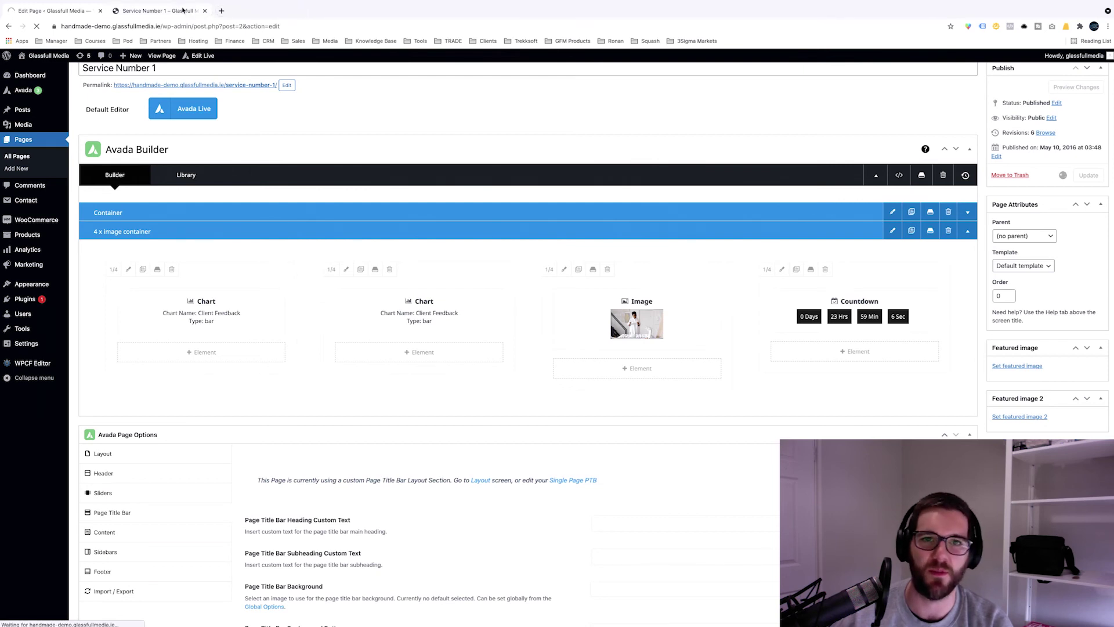
Step: On the live Service Number 1 page, check the two side-by-side Client Feedback charts
left_click(183, 10)
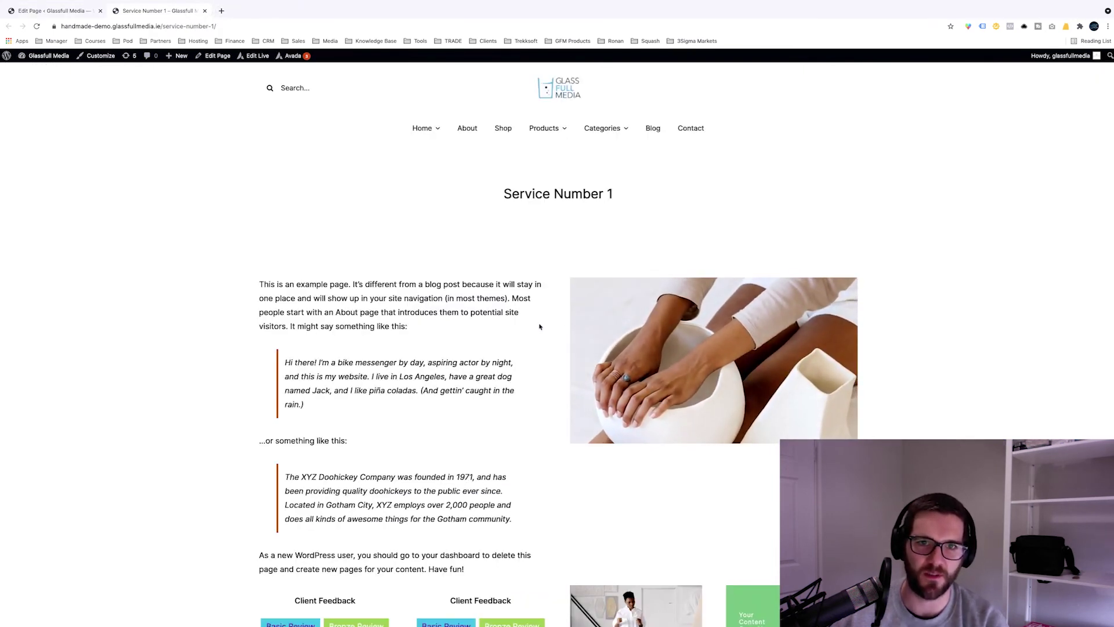
scroll(539, 327, "down", 3)
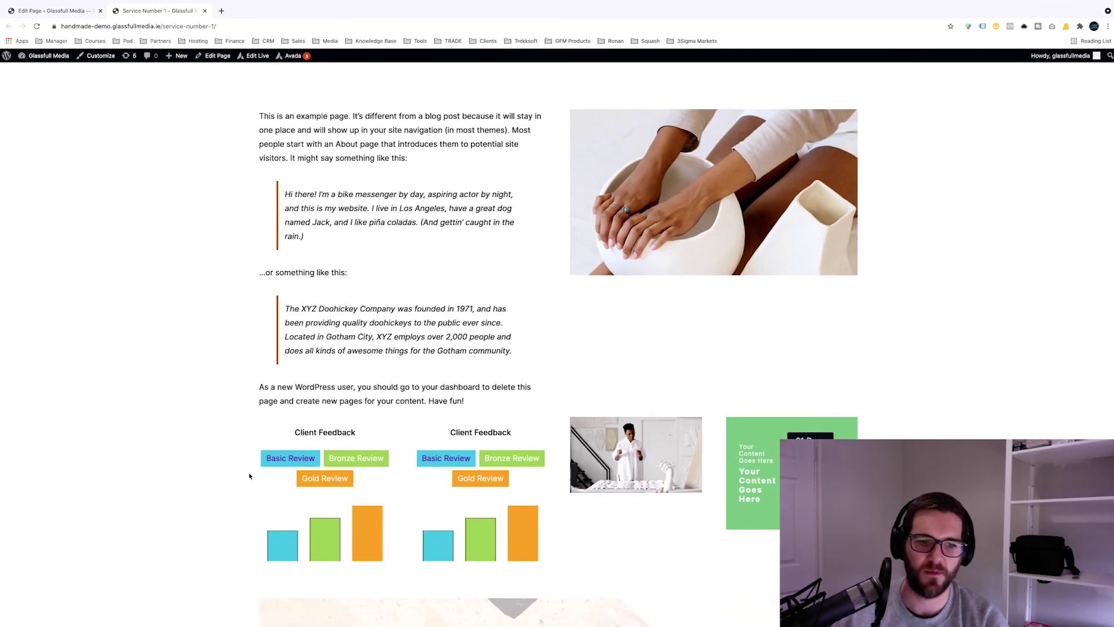
left_click_drag(263, 430, 378, 491)
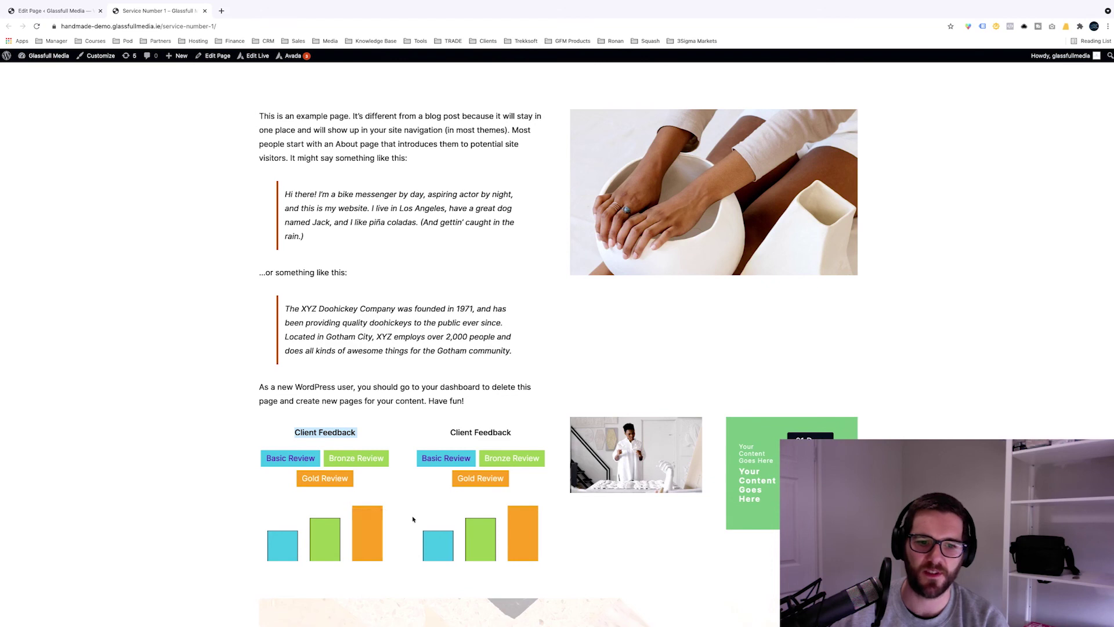
left_click_drag(428, 431, 522, 509)
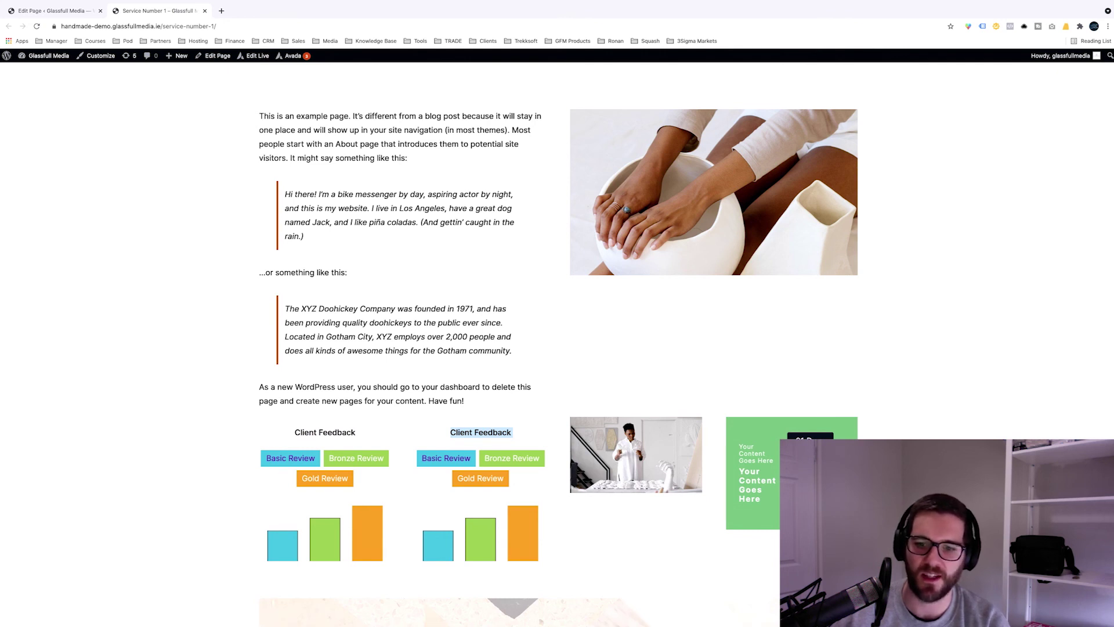
Step: Inspect the 'Your Content Goes Here' text in the green countdown block
left_click_drag(742, 453, 778, 461)
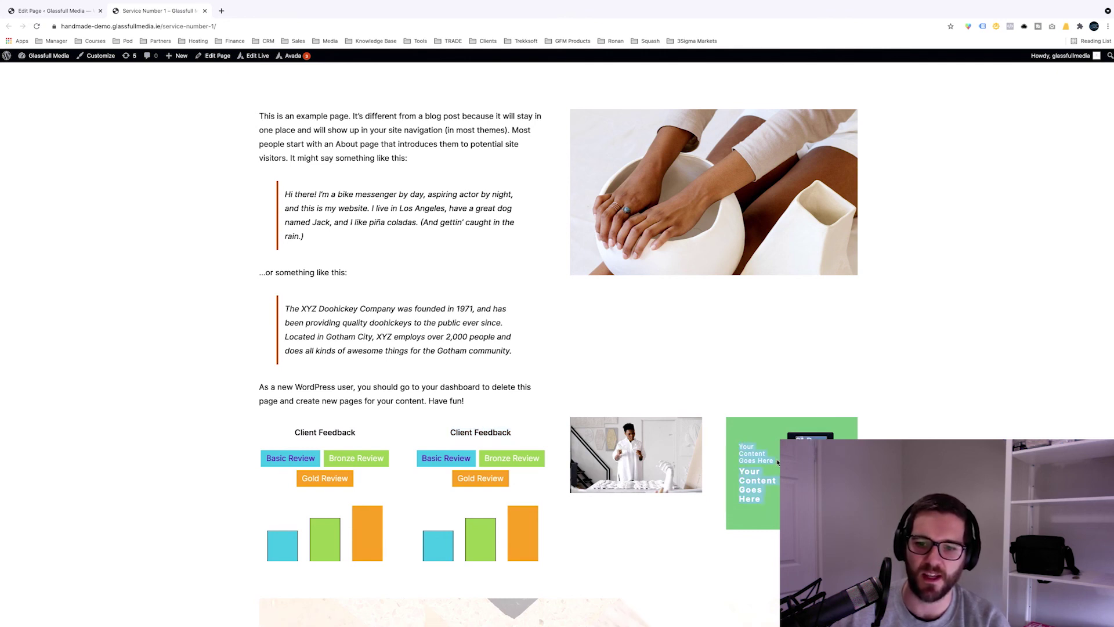
left_click(812, 482)
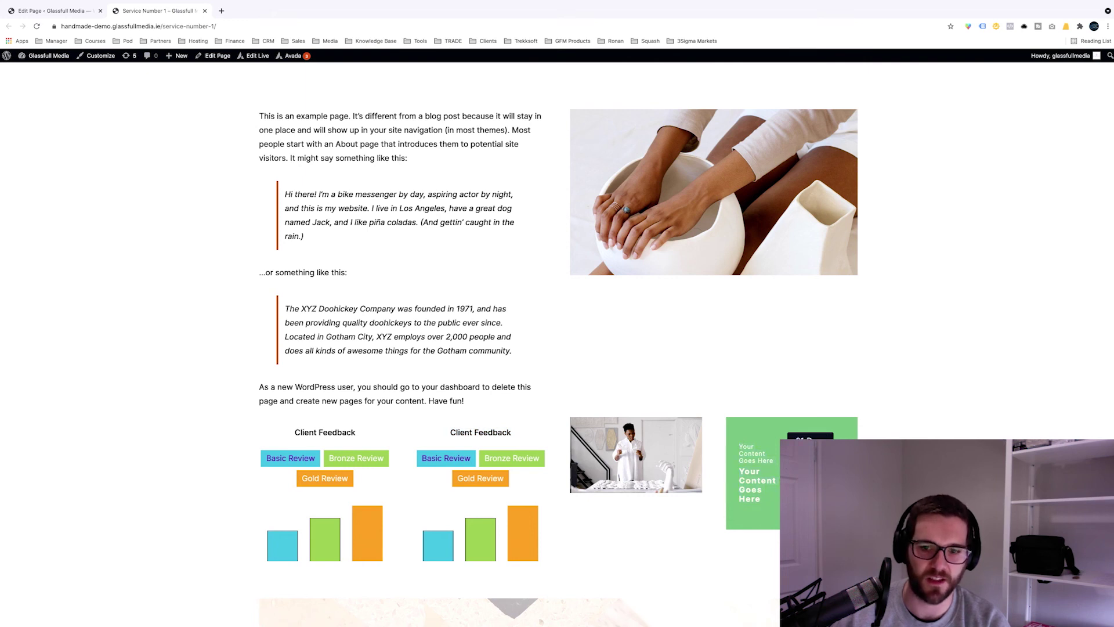
left_click_drag(768, 460, 772, 460)
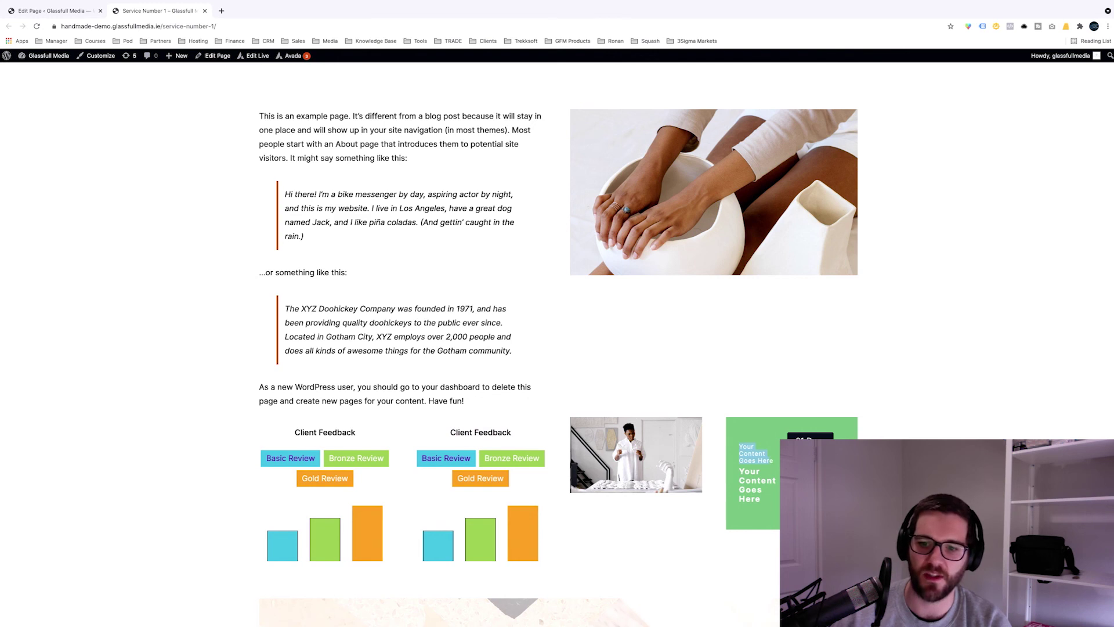
scroll(557, 342, "down", 1)
scroll(557, 342, "up", 1)
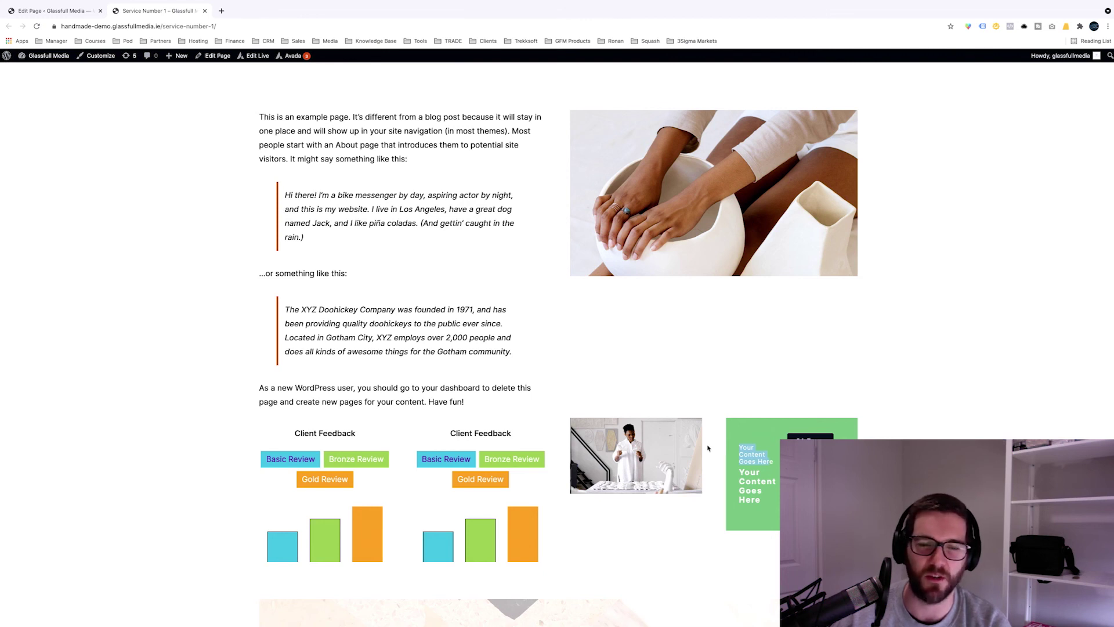
left_click(712, 446)
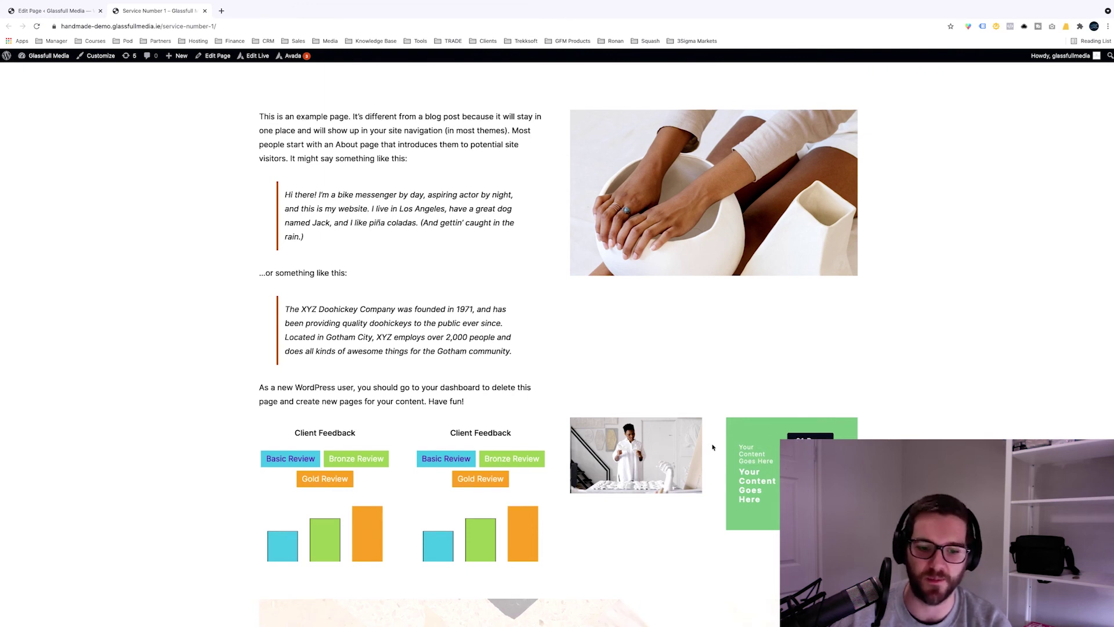
scroll(558, 325, "down", 2)
scroll(558, 325, "up", 5)
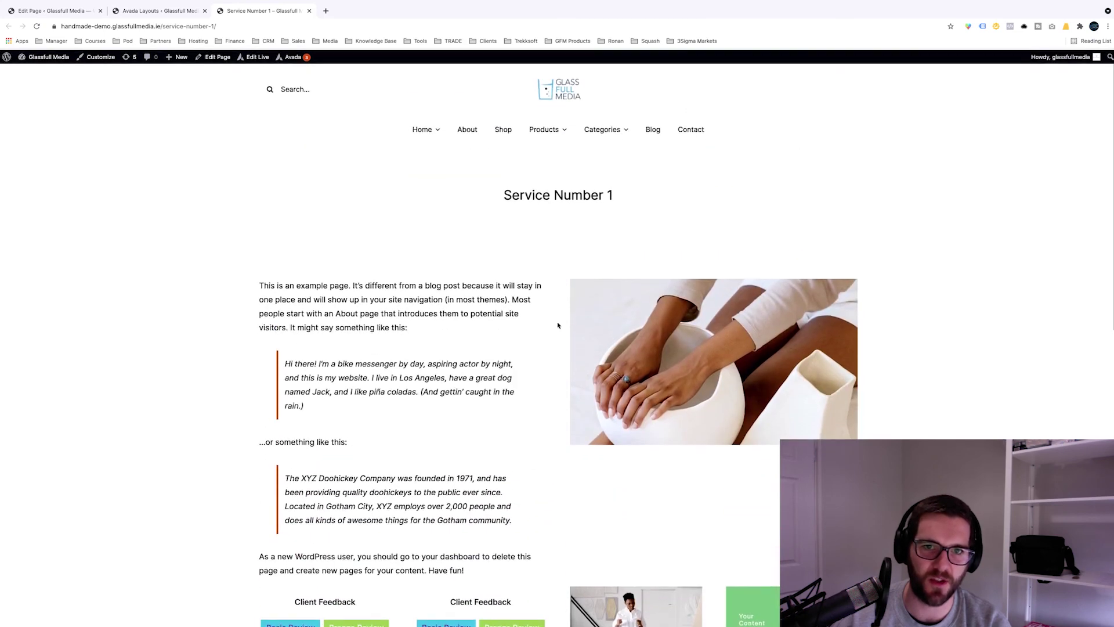